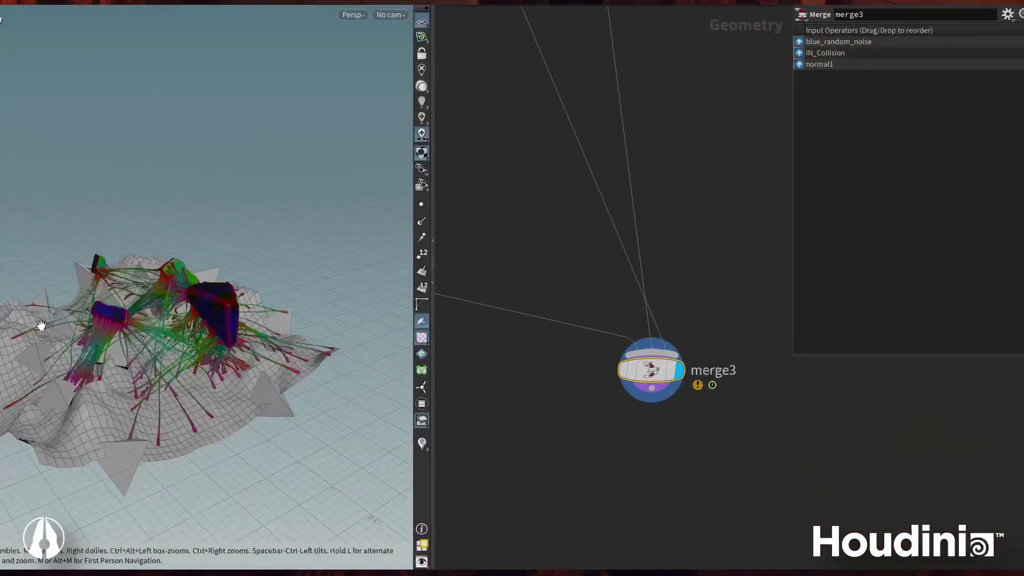
Step: Examine the flesh cluster model in the viewport and follow the node network that builds it from the block and collision inputs to the final merge
{"action": "left_click_drag", "start_coordinate": [42, 325], "coordinate": [374, 246]}
{"action": "scroll", "coordinate": [211, 340], "scroll_direction": "up", "scroll_amount": 5}
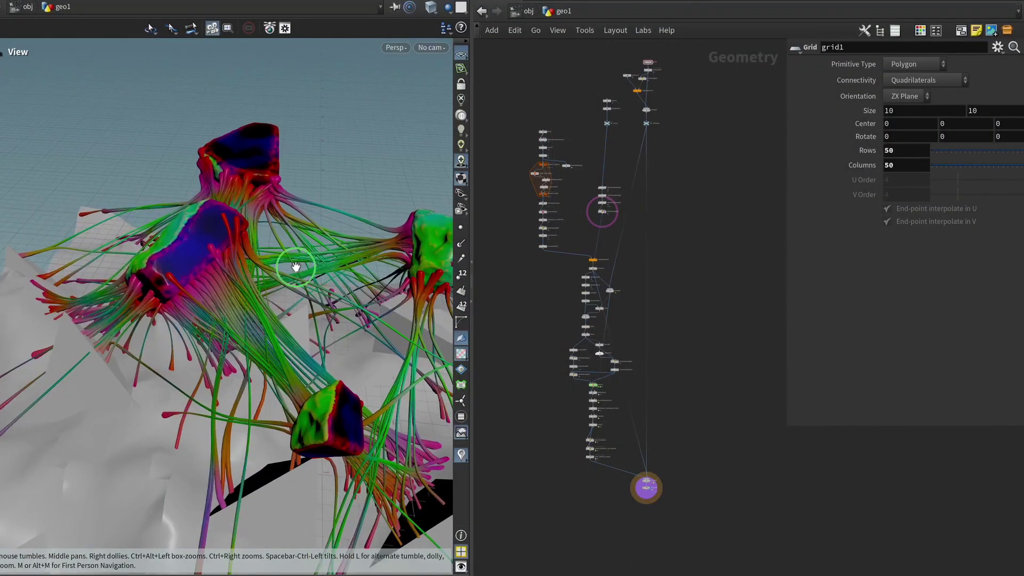
{"action": "left_click_drag", "start_coordinate": [176, 293], "coordinate": [254, 281]}
{"action": "left_click_drag", "start_coordinate": [111, 230], "coordinate": [193, 404]}
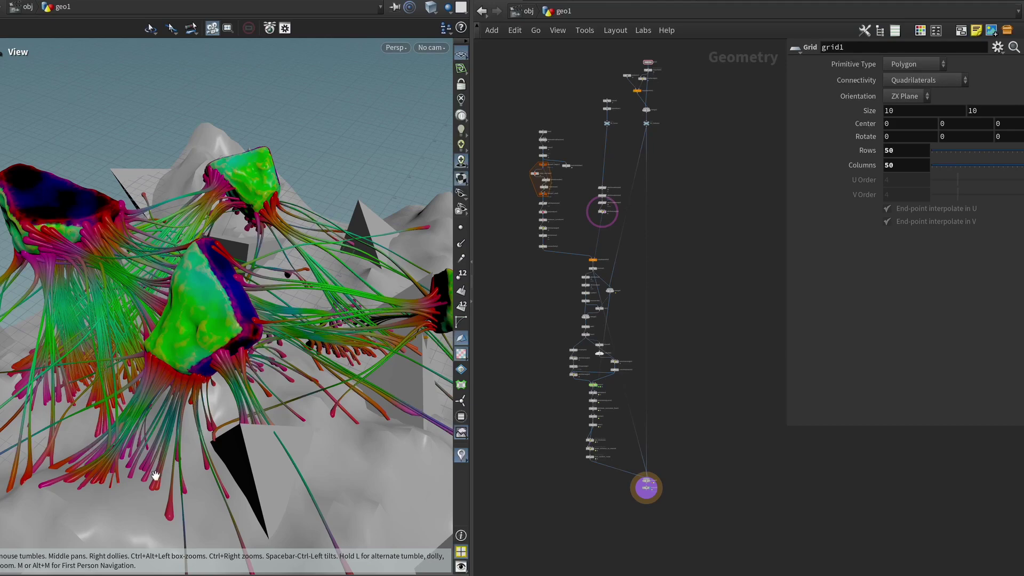
{"action": "mouse_move", "coordinate": [313, 356]}
{"action": "left_mouse_down"}
{"action": "mouse_move", "coordinate": [283, 324]}
{"action": "mouse_move", "coordinate": [267, 331]}
{"action": "mouse_move", "coordinate": [304, 343]}
{"action": "mouse_move", "coordinate": [223, 353]}
{"action": "mouse_move", "coordinate": [310, 343]}
{"action": "left_mouse_up"}
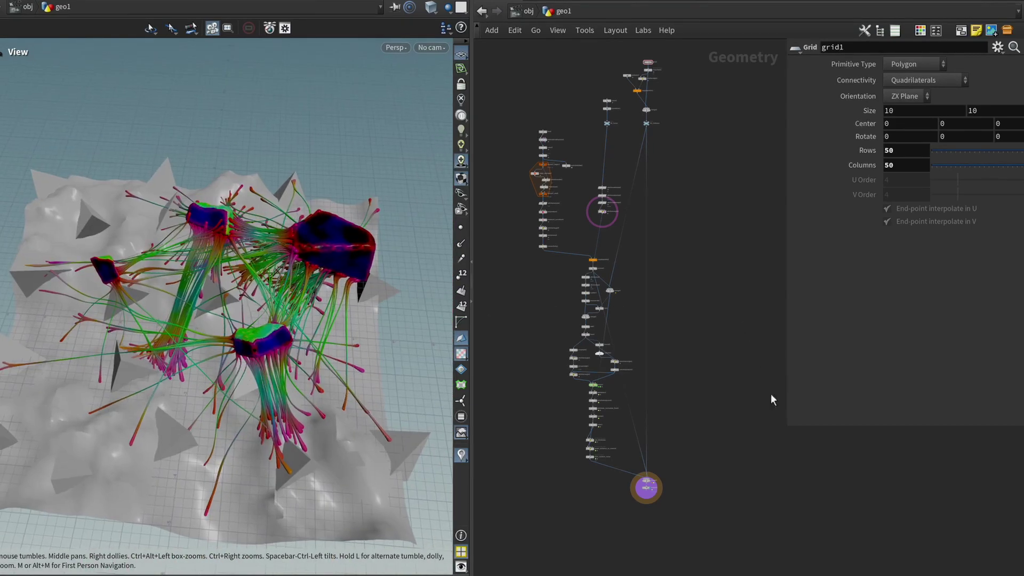
{"action": "right_click_drag", "start_coordinate": [613, 384], "coordinate": [698, 399]}
{"action": "middle_click_drag", "start_coordinate": [588, 303], "coordinate": [684, 503]}
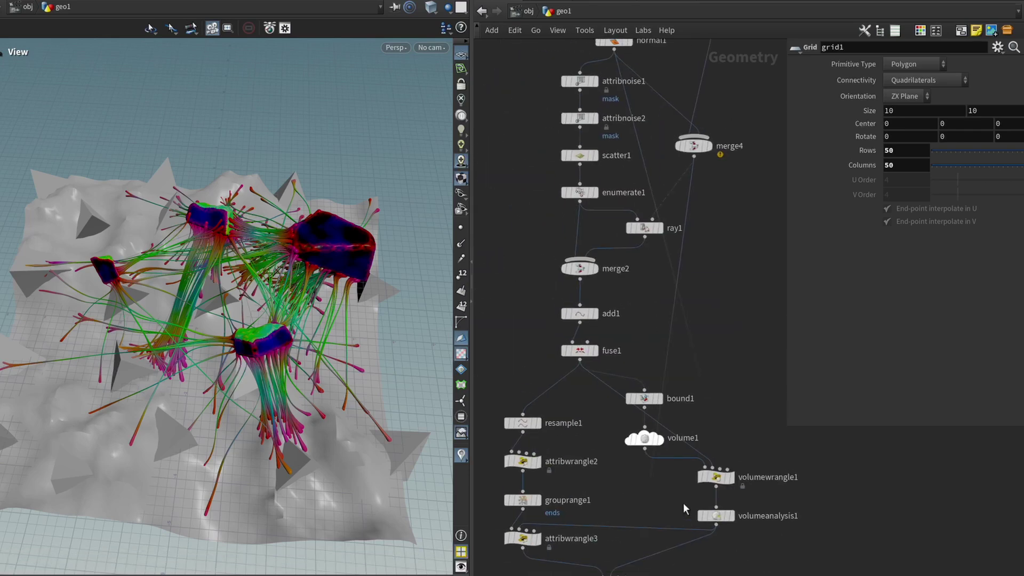
{"action": "middle_click_drag", "start_coordinate": [534, 114], "coordinate": [639, 453]}
{"action": "middle_click_drag", "start_coordinate": [524, 165], "coordinate": [574, 330]}
{"action": "middle_click_drag", "start_coordinate": [569, 213], "coordinate": [542, 245]}
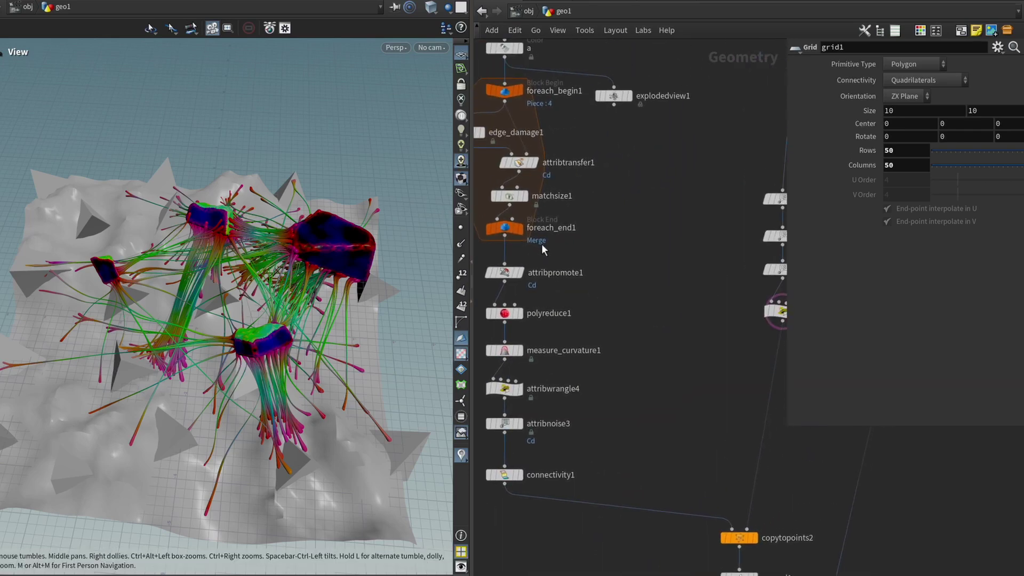
{"action": "scroll", "coordinate": [542, 243], "scroll_direction": "down", "scroll_amount": 3}
{"action": "middle_click_drag", "start_coordinate": [697, 400], "coordinate": [645, 235]}
{"action": "scroll", "coordinate": [727, 366], "scroll_direction": "down", "scroll_amount": 3}
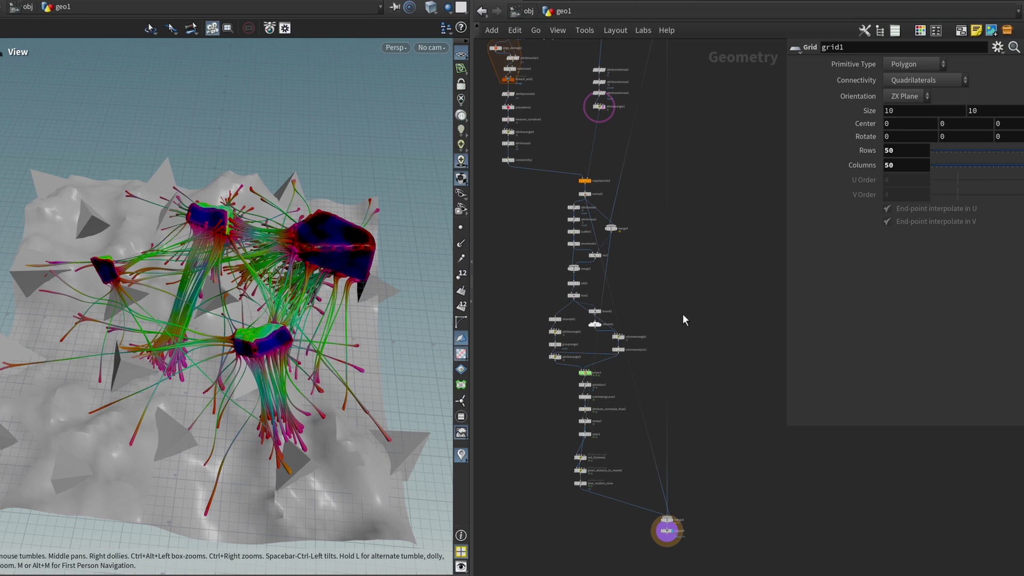
{"action": "middle_click_drag", "start_coordinate": [570, 149], "coordinate": [576, 257]}
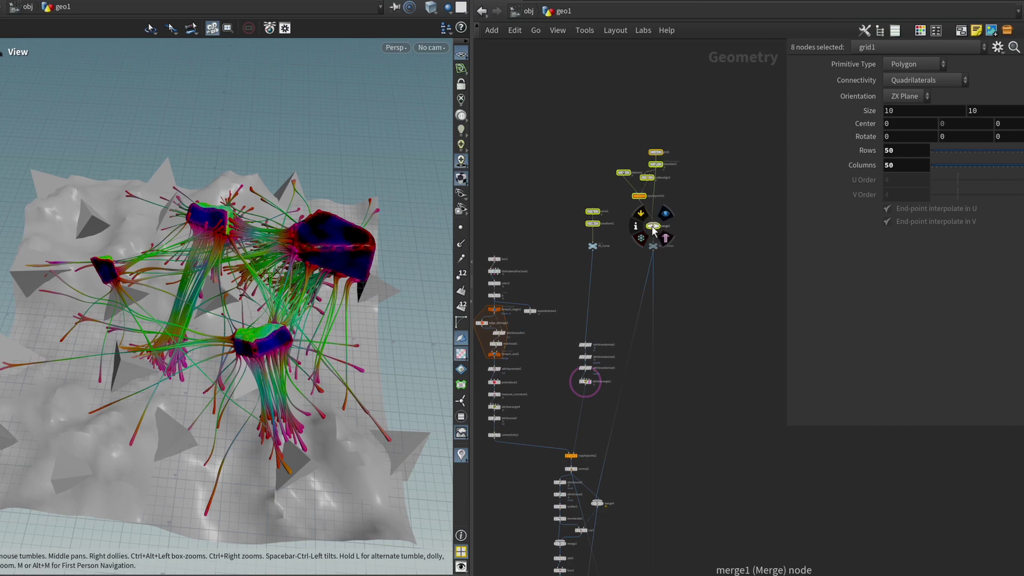
Step: Move the eight source geometry nodes, including grid1, curve1 and merge1, upward away from the input reference nodes
{"action": "left_click_drag", "start_coordinate": [653, 226], "coordinate": [655, 163]}
{"action": "left_click", "coordinate": [739, 334]}
{"action": "middle_click_drag", "start_coordinate": [739, 334], "coordinate": [733, 292]}
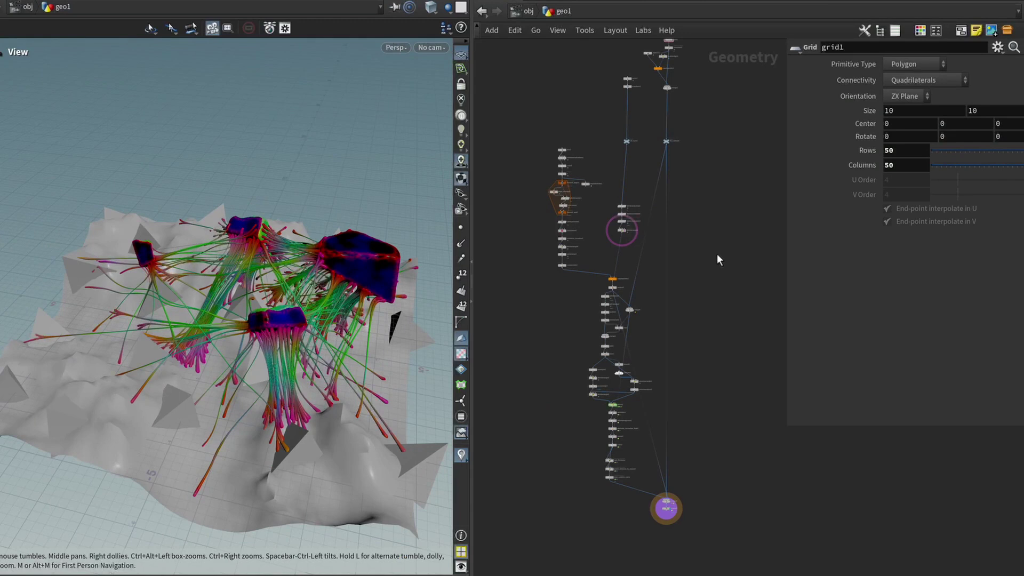
Step: Collapse all nodes from the two input reference nodes downward into a subnetwork and place it below transform1 and merge1
{"action": "middle_click_drag", "start_coordinate": [717, 254], "coordinate": [710, 259]}
{"action": "left_click_drag", "start_coordinate": [751, 550], "coordinate": [514, 124]}
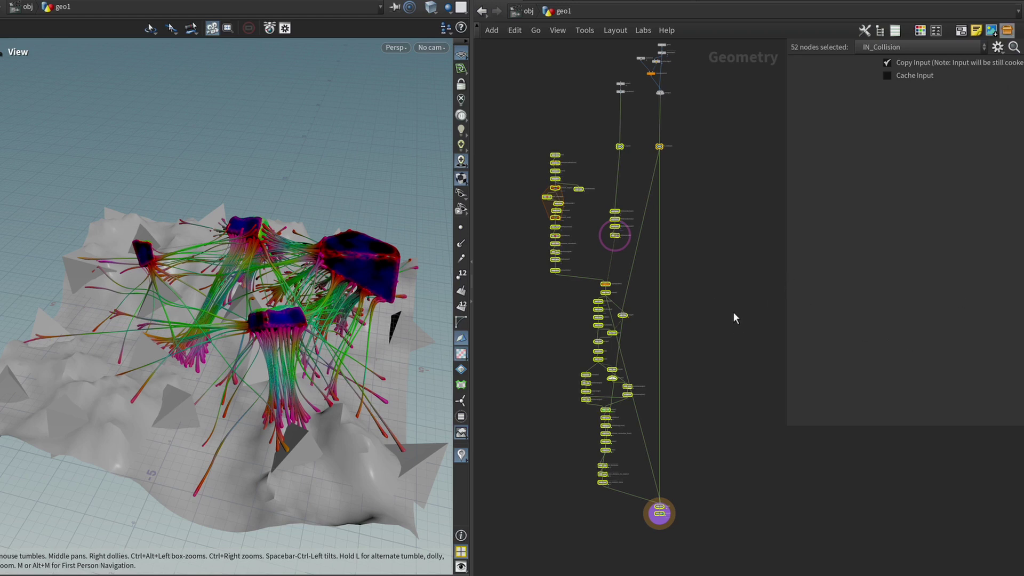
{"action": "key", "text": "shift+c"}
{"action": "middle_click_drag", "start_coordinate": [687, 203], "coordinate": [648, 379]}
{"action": "scroll", "coordinate": [626, 348], "scroll_direction": "up", "scroll_amount": 6}
{"action": "middle_click_drag", "start_coordinate": [555, 328], "coordinate": [588, 396]}
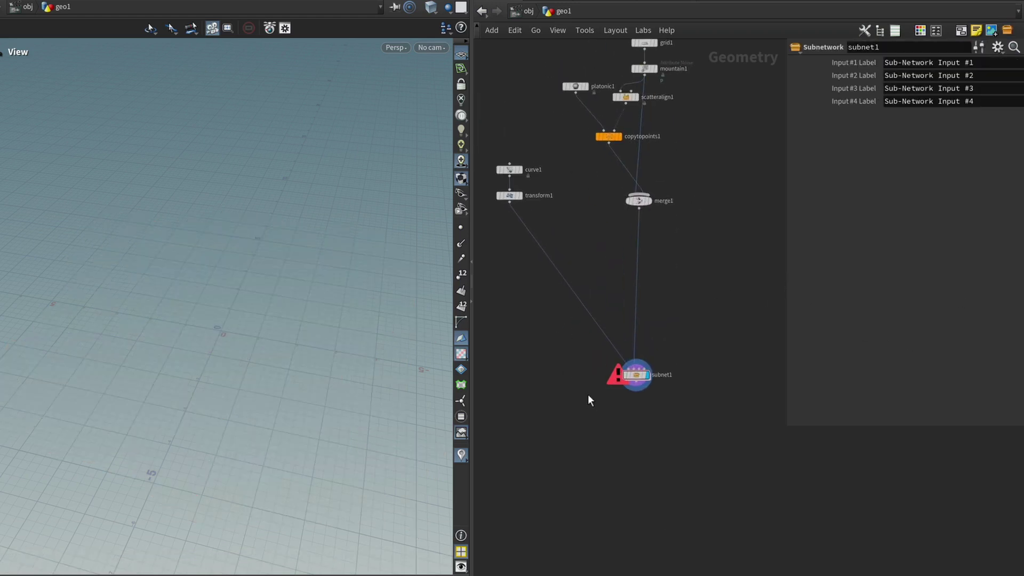
{"action": "left_click_drag", "start_coordinate": [637, 375], "coordinate": [599, 328]}
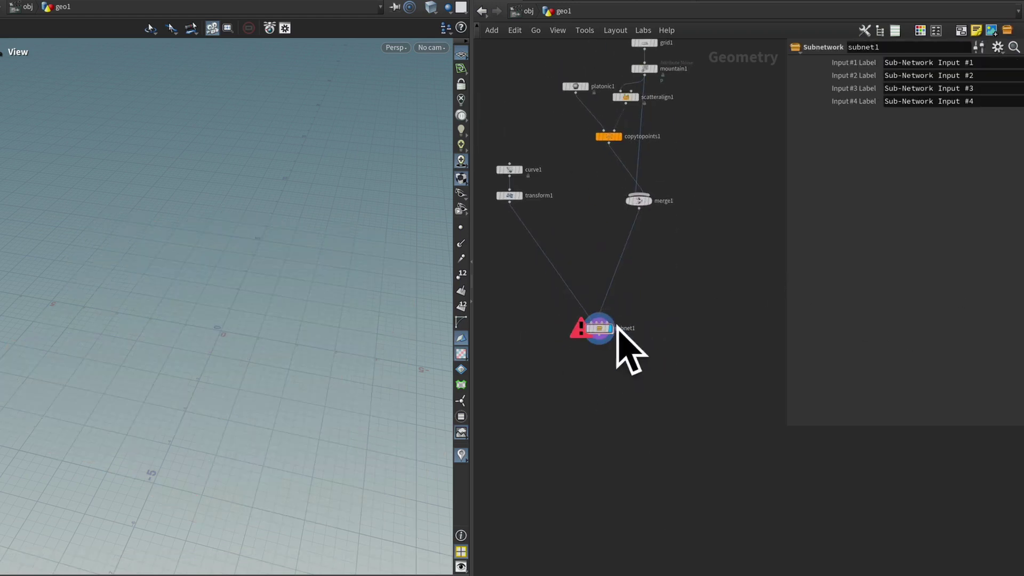
Step: Start a digital asset from subnet1 with the label "GROT Flesh Clusters" and file it under the GROT category
{"action": "right_click", "coordinate": [598, 330]}
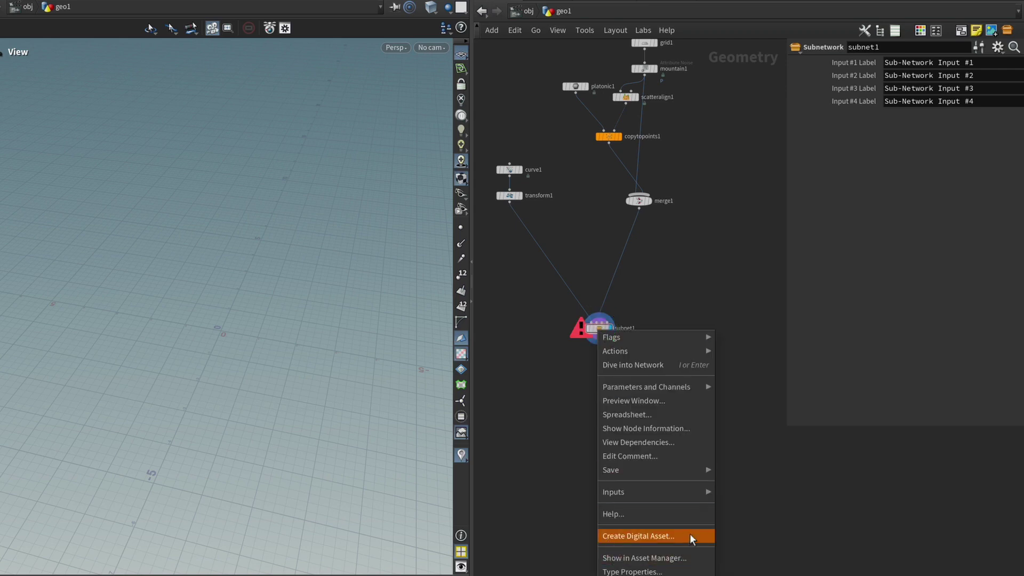
{"action": "left_click", "coordinate": [675, 536]}
{"action": "left_click_drag", "start_coordinate": [497, 111], "coordinate": [350, 129]}
{"action": "type", "text": "GROT_"}
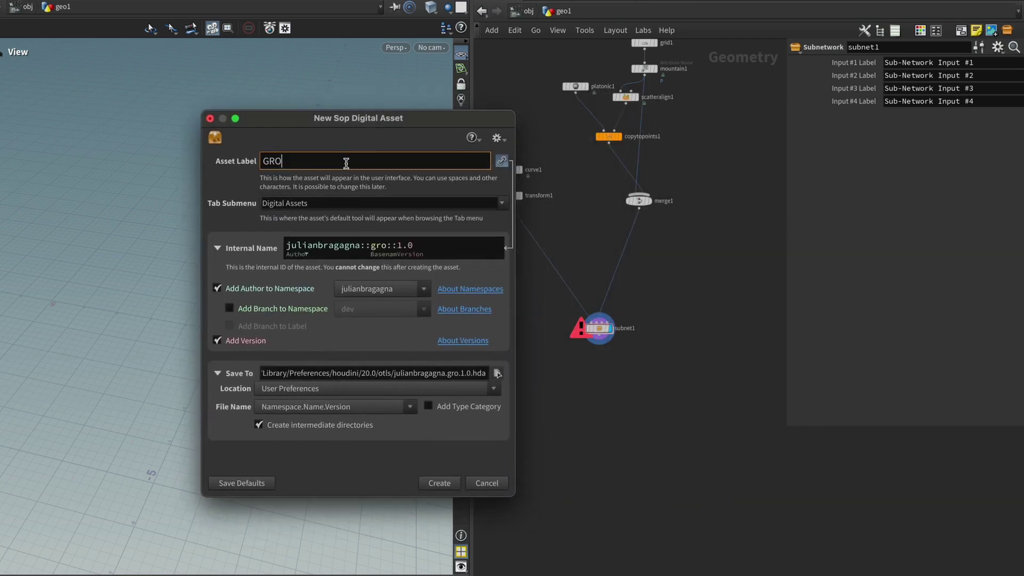
{"action": "type", "text": " Flesh Clusters"}
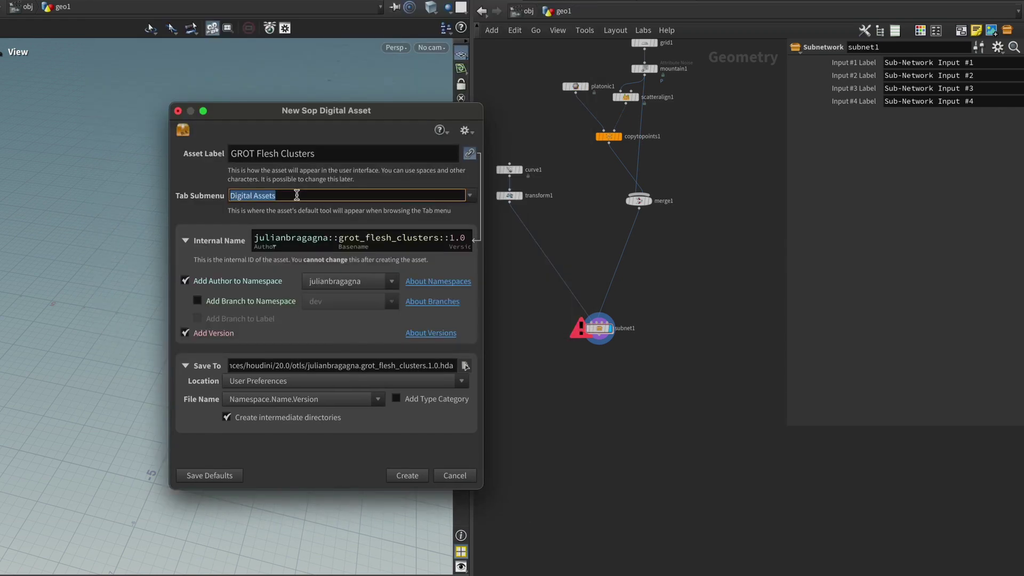
{"action": "type", "text": "GROT"}
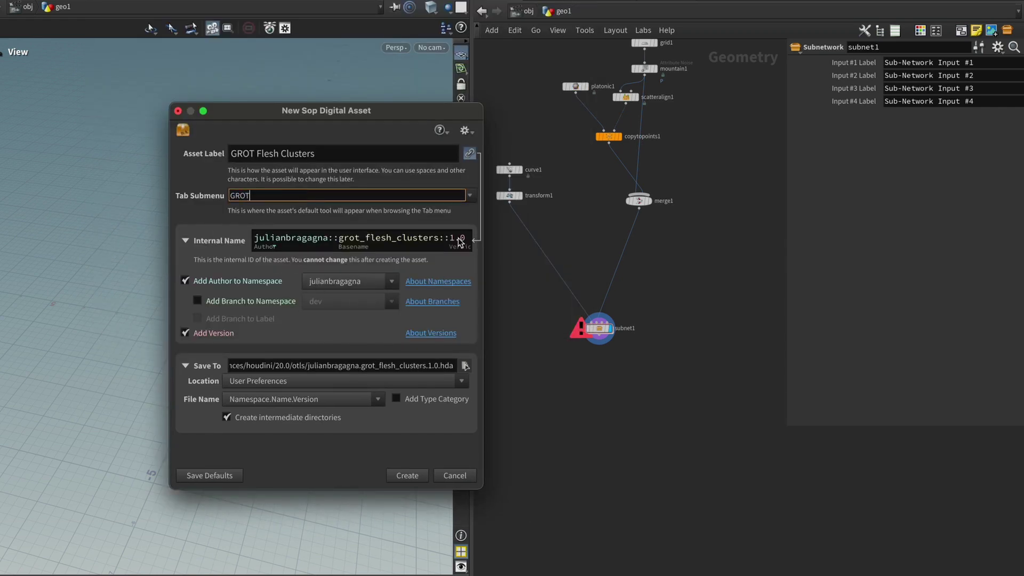
Step: Leave the author out of the asset's namespace, set its version to 2.0 and create the asset
{"action": "left_click", "coordinate": [185, 281]}
{"action": "left_click", "coordinate": [372, 238]}
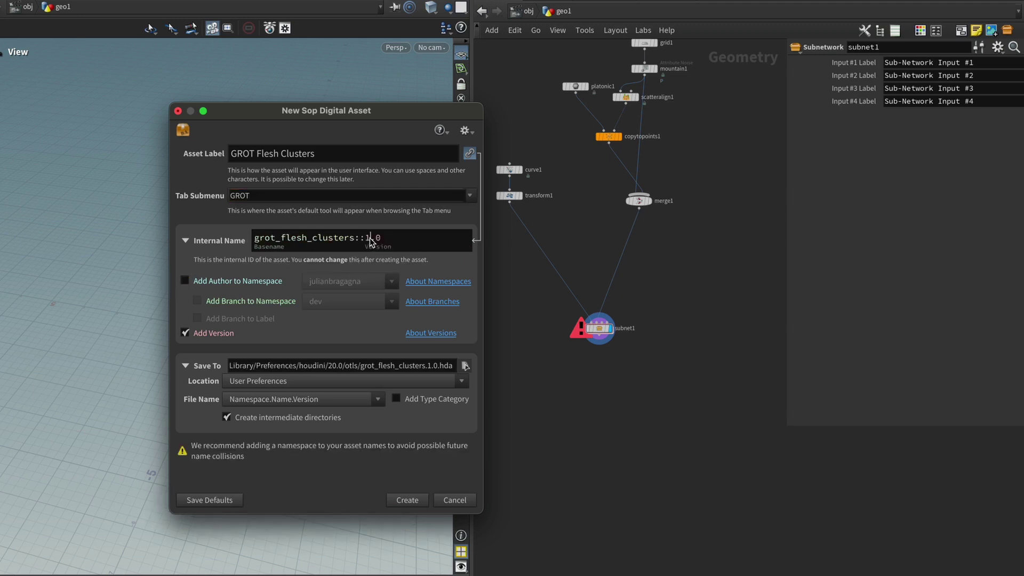
{"action": "key", "text": "BackSpace"}
{"action": "type", "text": "2"}
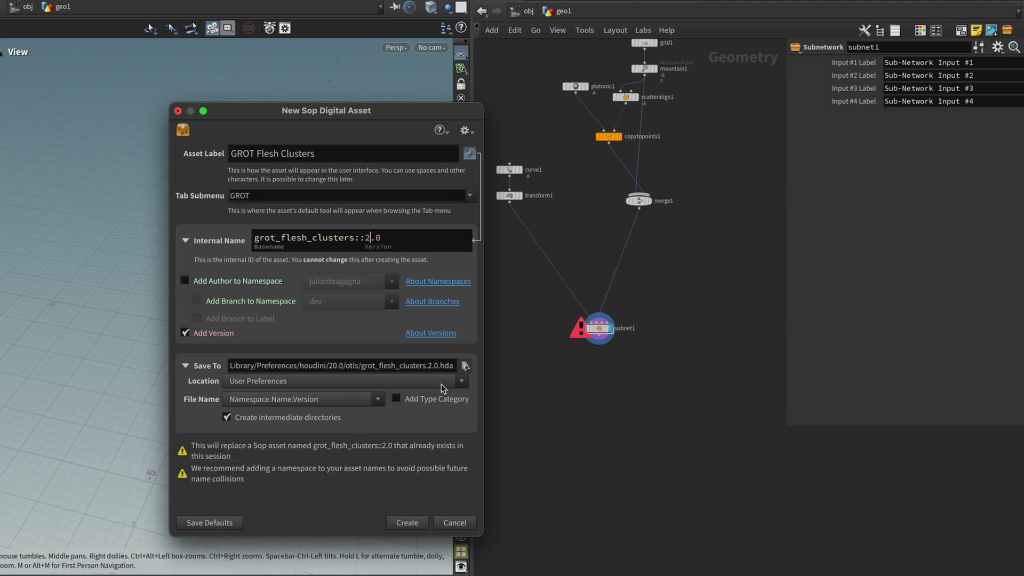
{"action": "left_click", "coordinate": [408, 523]}
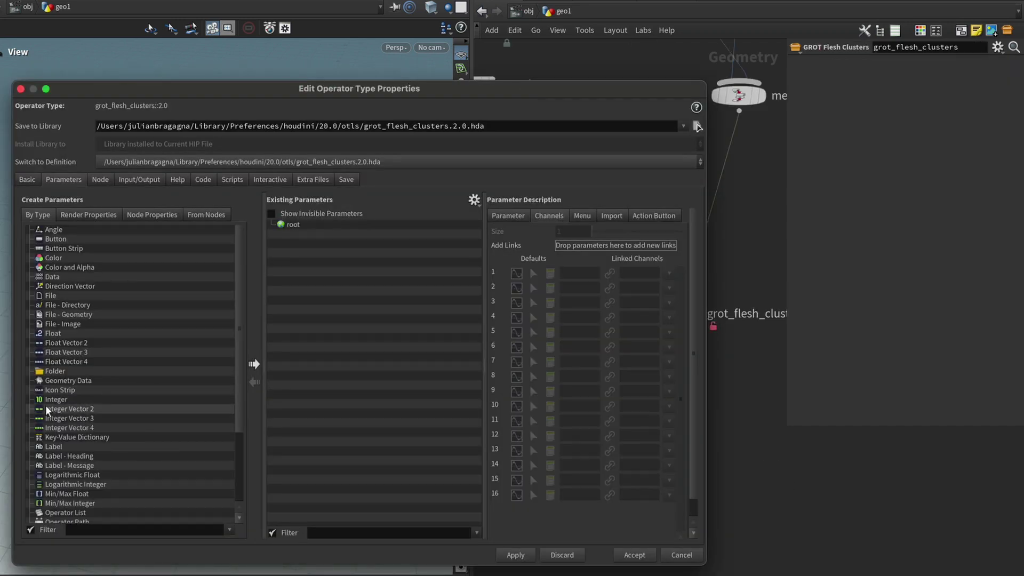
Step: Add an integer parameter named seed with the label Seed to the asset
{"action": "left_click_drag", "start_coordinate": [160, 400], "coordinate": [372, 304]}
{"action": "double_click", "coordinate": [602, 231]}
{"action": "type", "text": "seed"}
{"action": "key", "text": "Tab"}
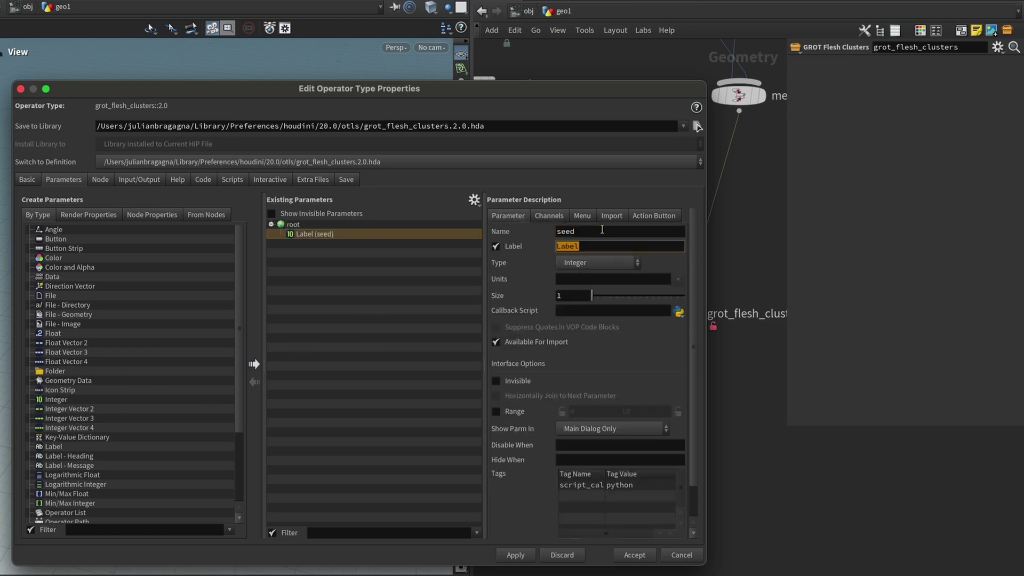
{"action": "type", "text": "Seed"}
{"action": "key", "text": "Return"}
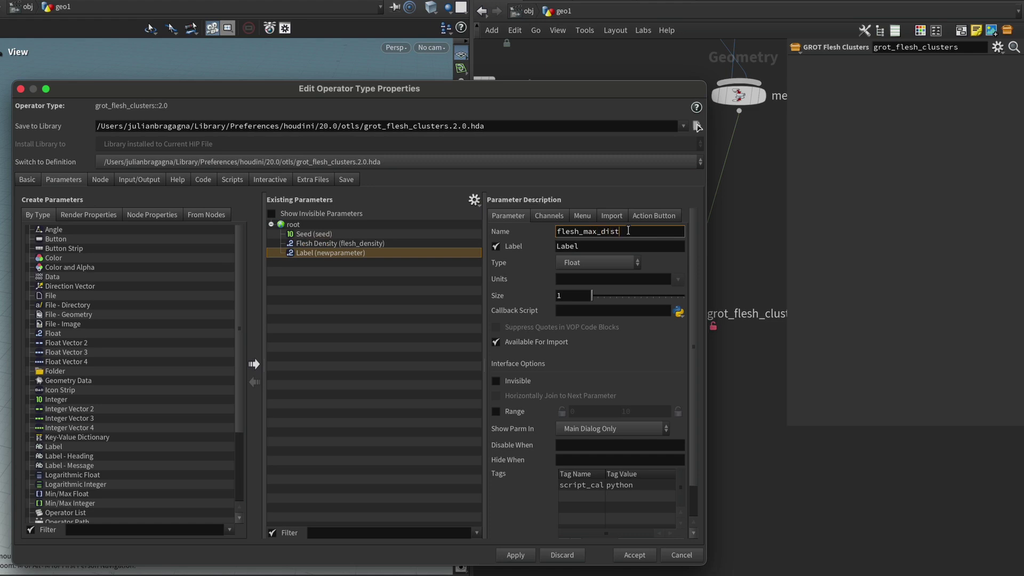
Step: Add float parameters Flesh Density, Flesh Max Distance, Muscle Tension, Rock Scale and Flesh Thickness, plus string parameters mat_flesh and mat_concrete
{"action": "type", "text": "ance"}
{"action": "key", "text": "Tab"}
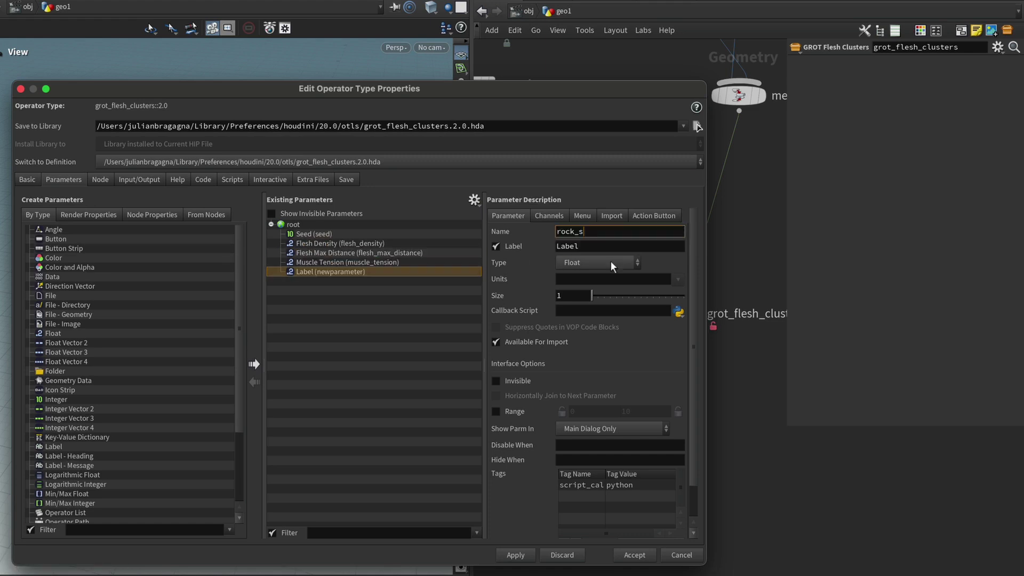
{"action": "key", "text": "Tab"}
{"action": "type", "text": "Rco"}
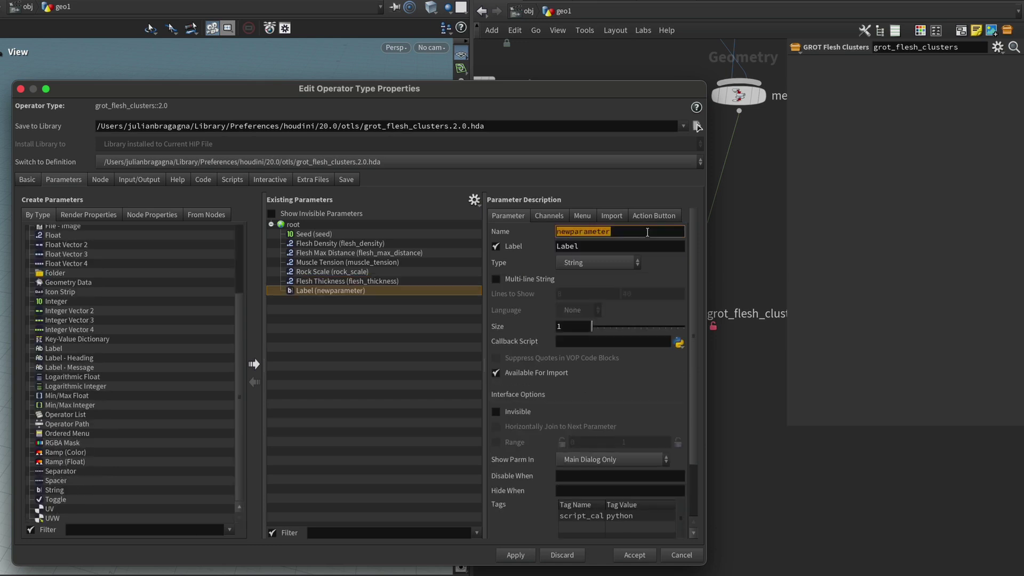
{"action": "type", "text": "mat_"}
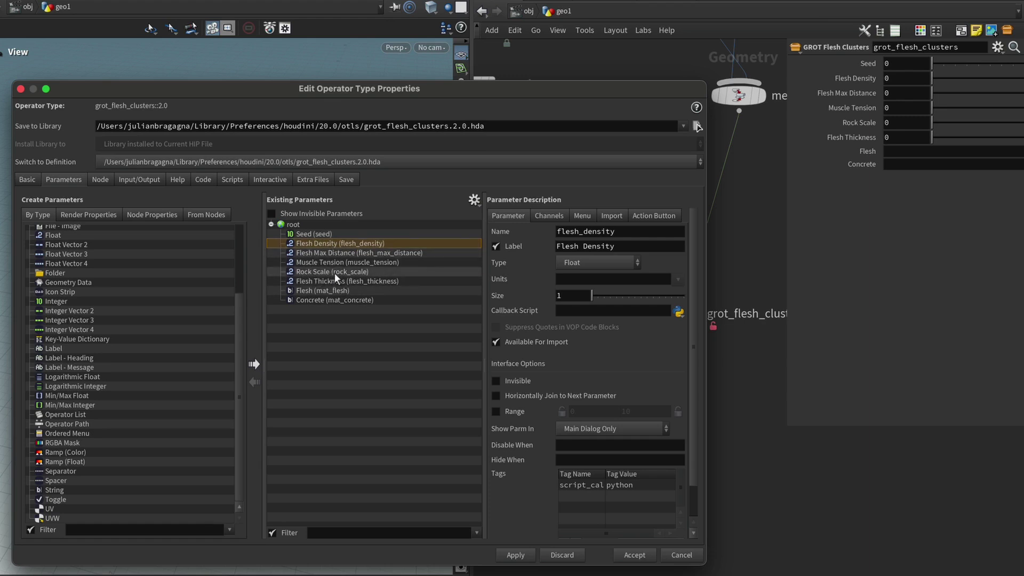
Step: Enable a value range for the Flesh Density parameter and set its default to 0.5
{"action": "left_click", "coordinate": [496, 411]}
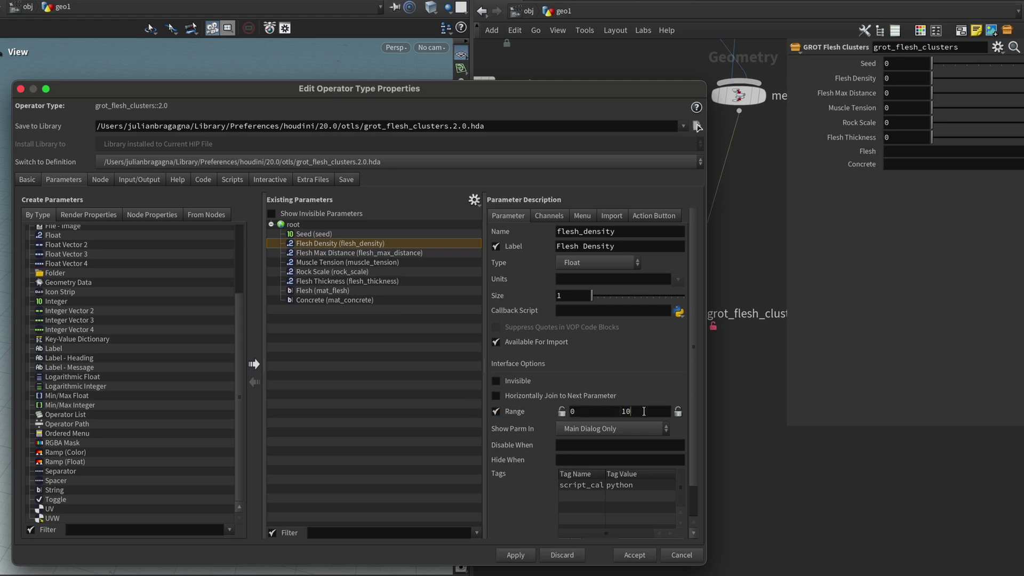
{"action": "left_click", "coordinate": [549, 216]}
{"action": "left_click", "coordinate": [573, 275]}
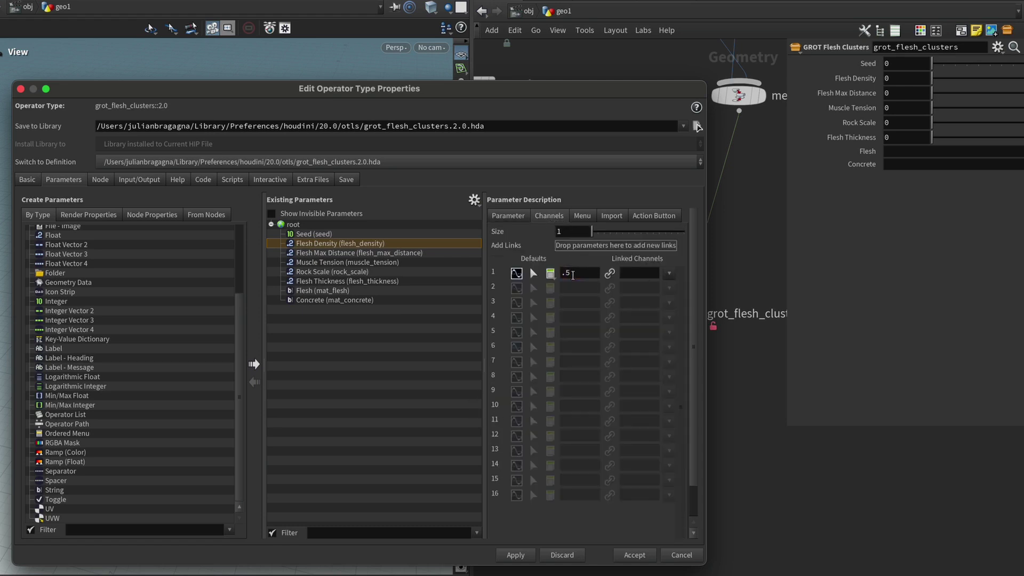
Step: Give Rock Scale a range of 0.1 to 1, default Flesh Max Distance to 4 and the other floats to 0.5, and accept the changes
{"action": "left_click", "coordinate": [356, 272]}
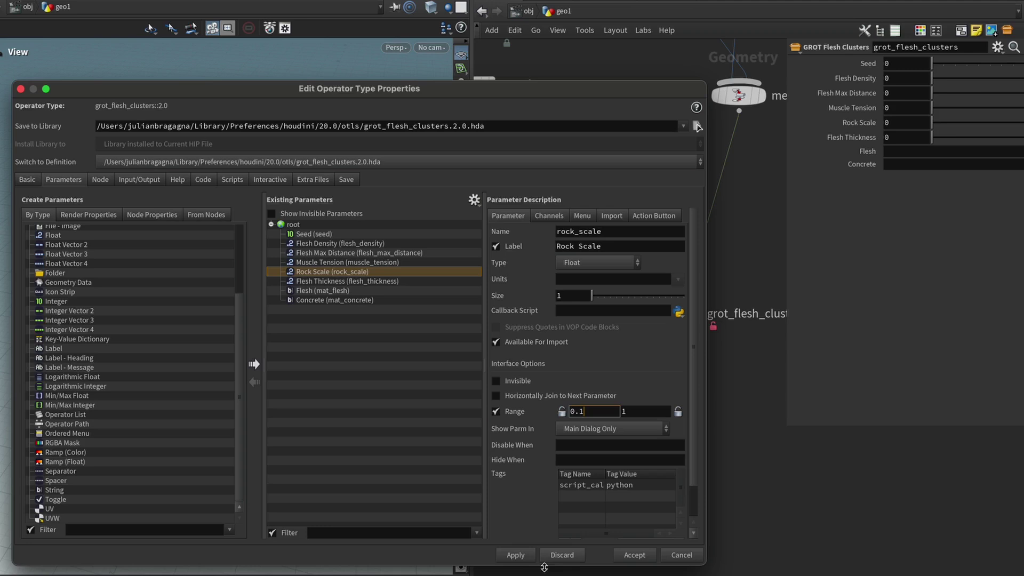
{"action": "left_click", "coordinate": [516, 555]}
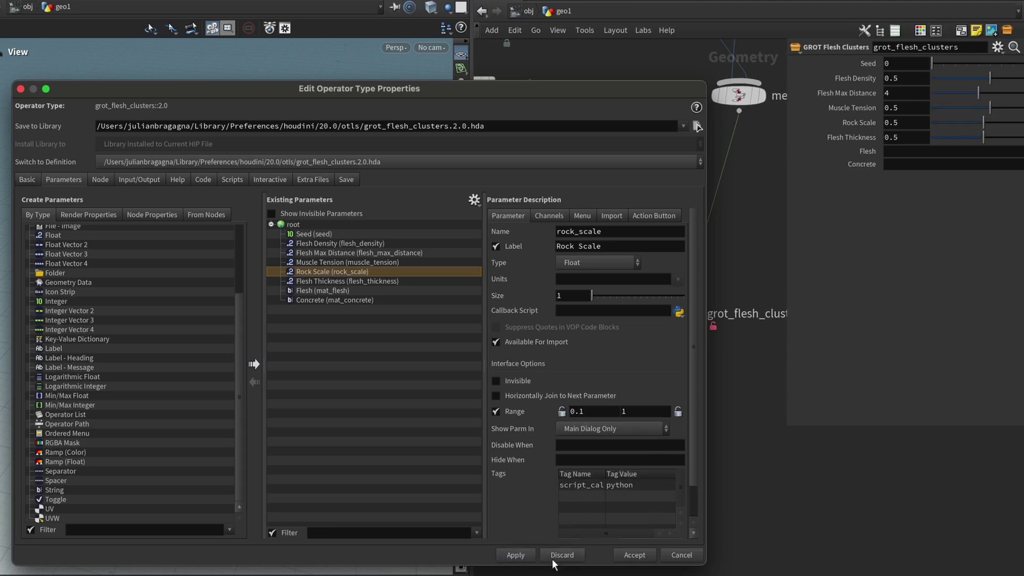
{"action": "left_click", "coordinate": [634, 555]}
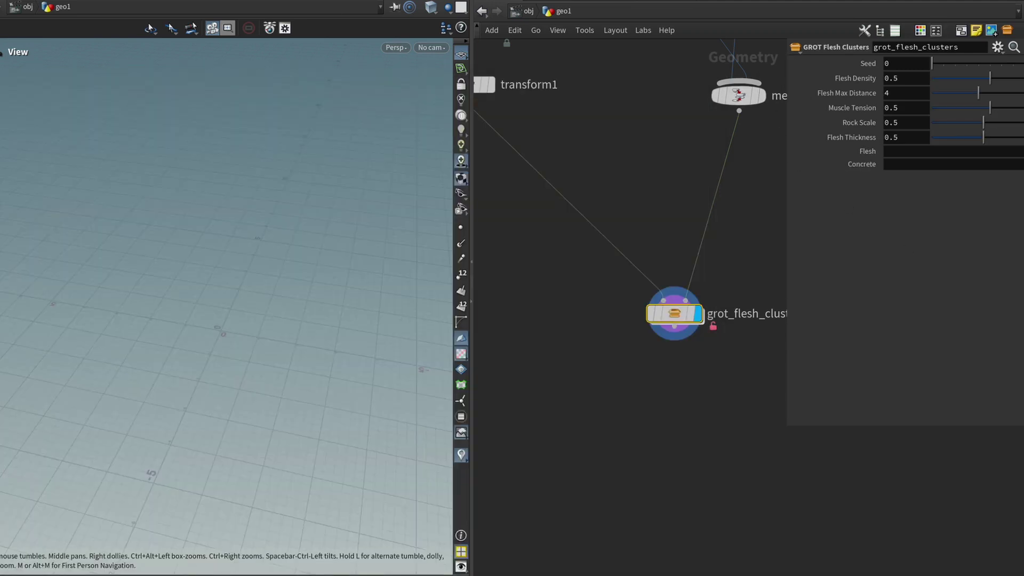
Step: Open a floating parameter editor and pin it to the grot_flesh_clusters asset
{"action": "left_click", "coordinate": [314, 0]}
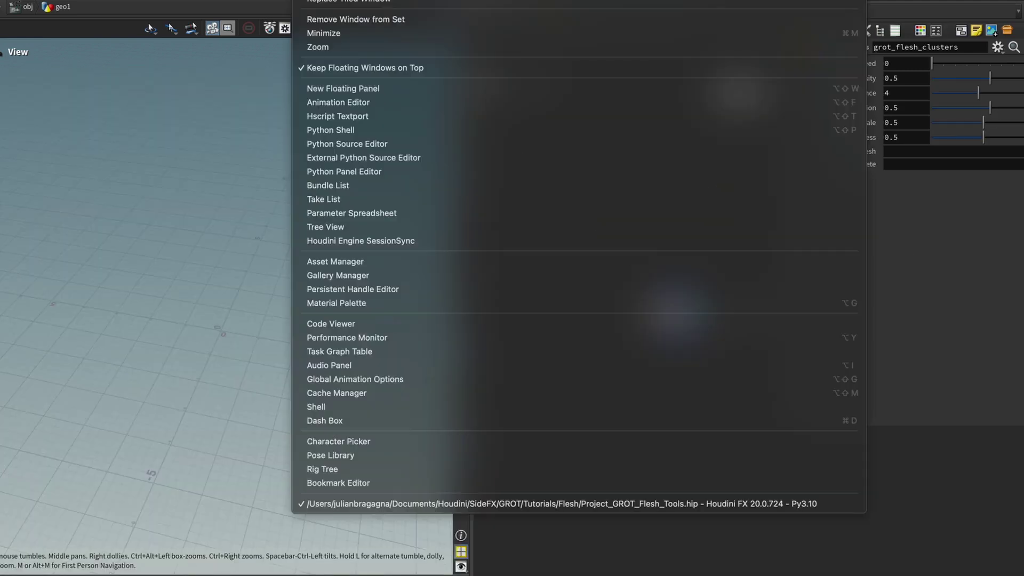
{"action": "left_click", "coordinate": [335, 88]}
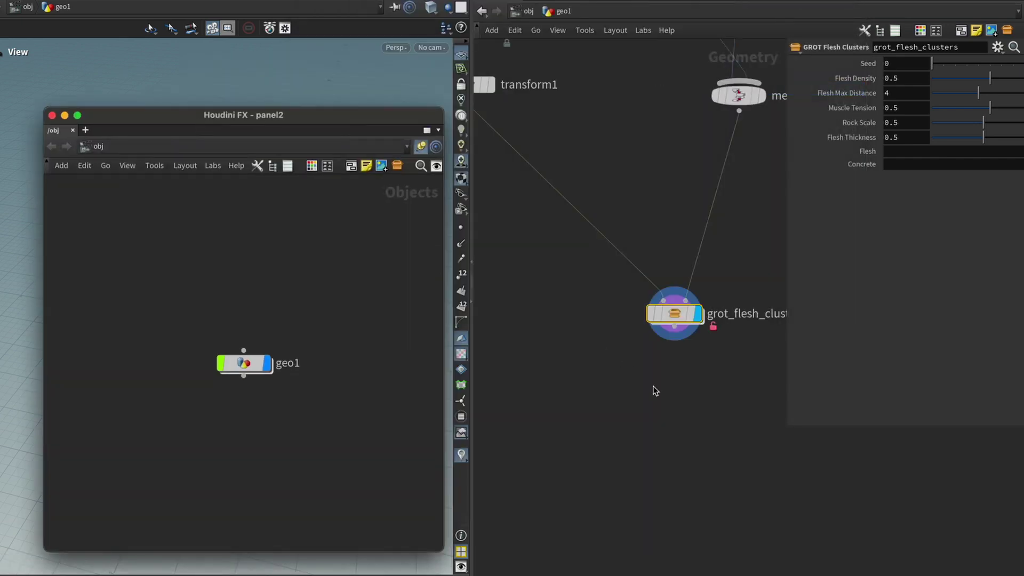
{"action": "left_click", "coordinate": [60, 134]}
{"action": "left_click", "coordinate": [67, 155]}
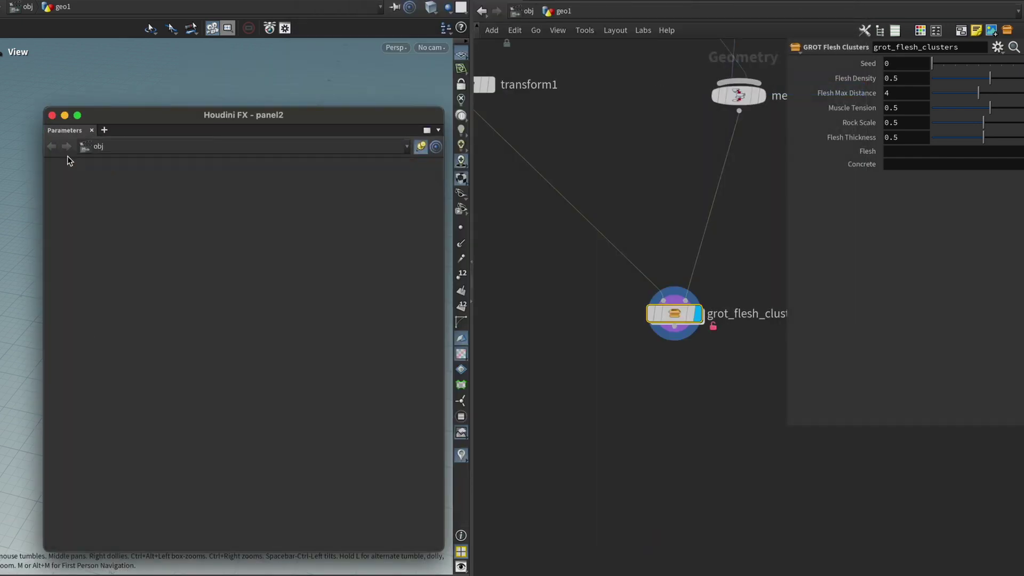
{"action": "left_click", "coordinate": [421, 147]}
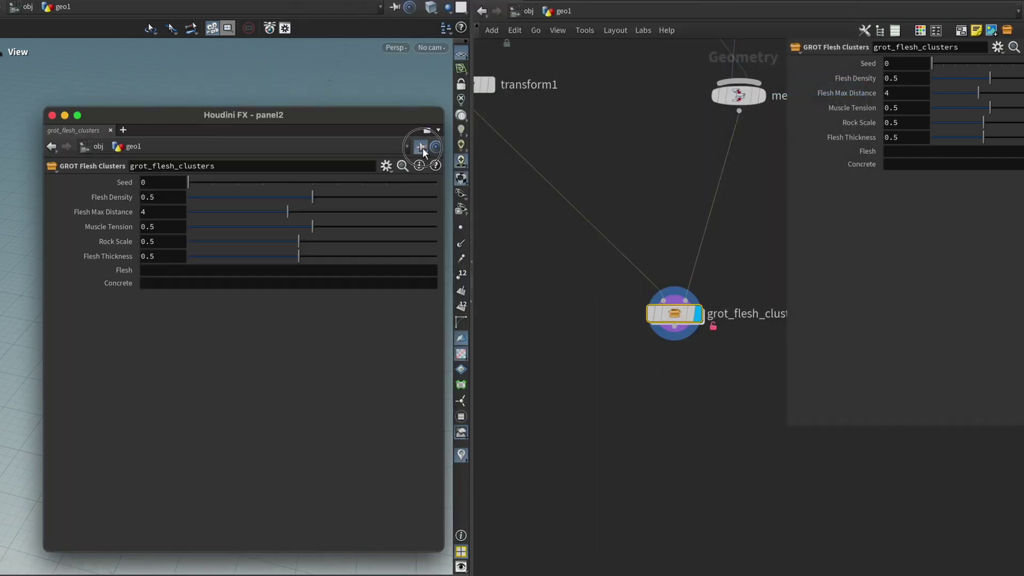
Step: Inside the asset, set attribwrangle1's scale multiplier to 2 times a relative reference to the asset's Rock Scale
{"action": "double_click", "coordinate": [674, 314]}
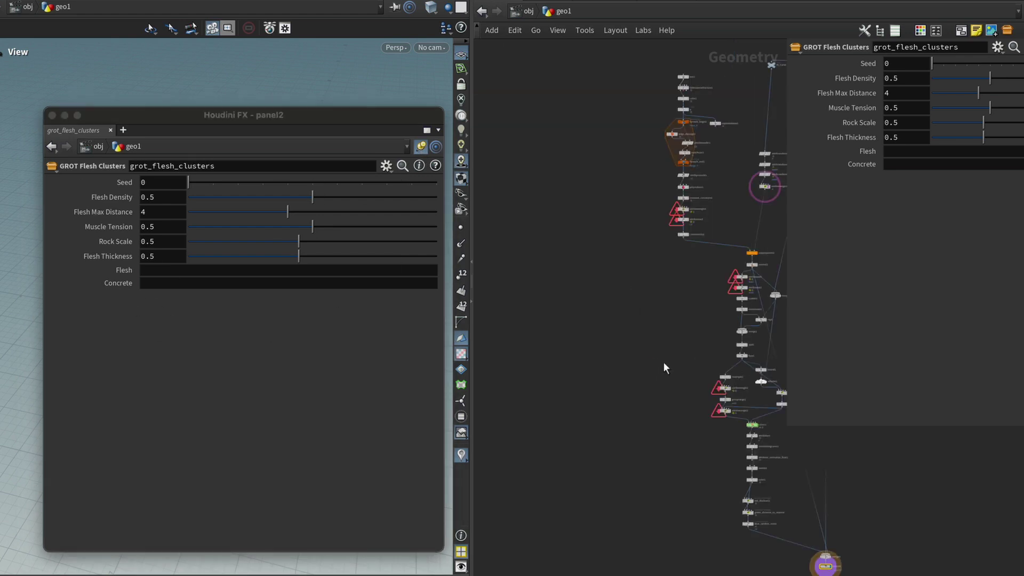
{"action": "right_click", "coordinate": [159, 243]}
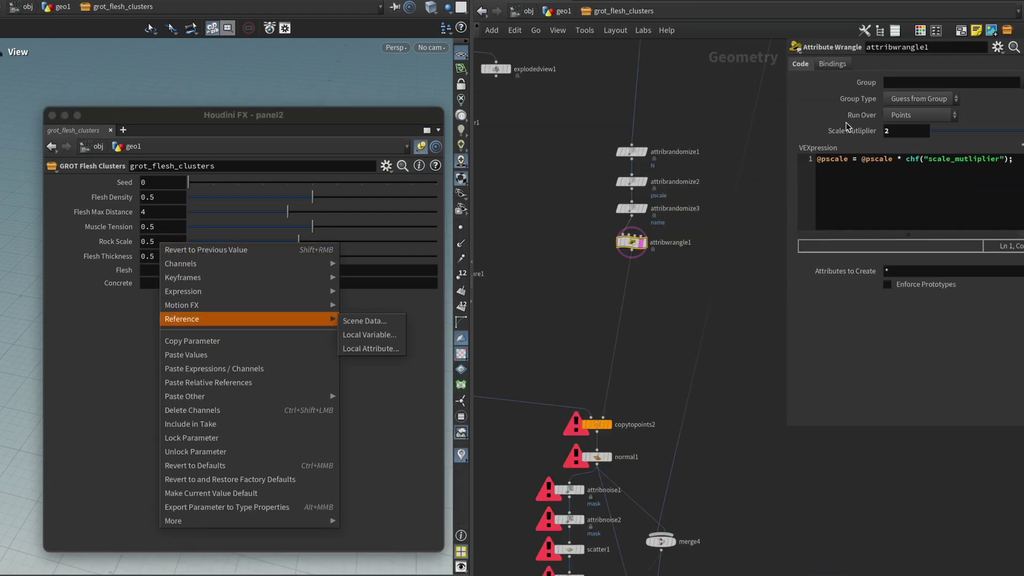
{"action": "left_click", "coordinate": [912, 134]}
{"action": "type", "text": "2"}
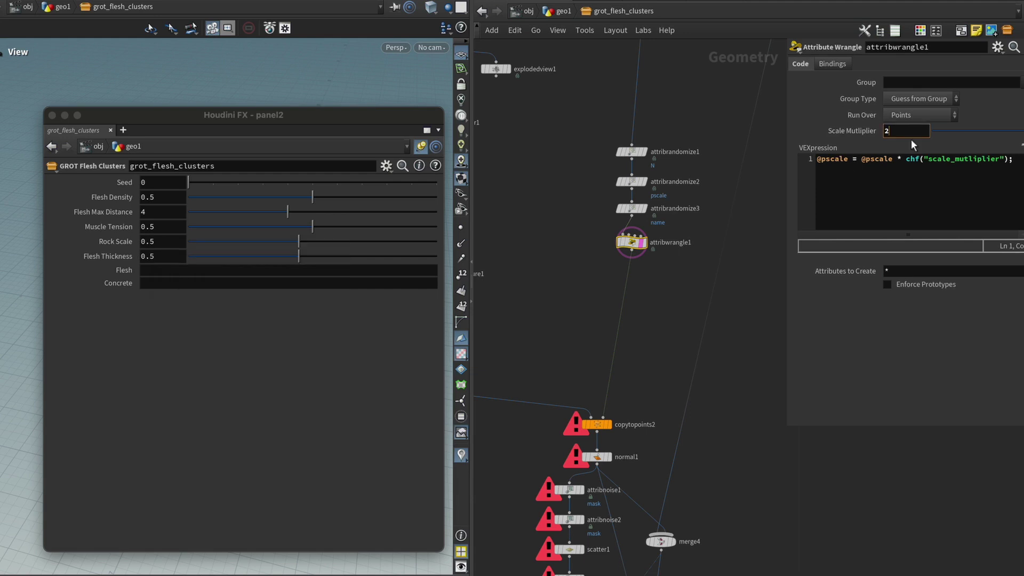
{"action": "type", "text": "*"}
{"action": "right_click", "coordinate": [909, 137]}
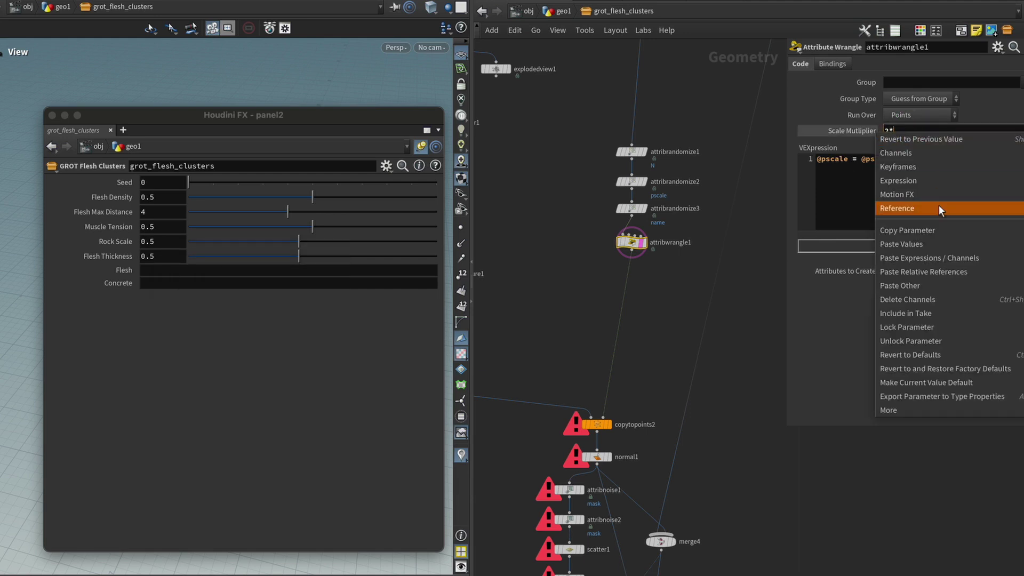
{"action": "left_click", "coordinate": [928, 271]}
Step: Link the Global Seed of attribrandomize1 to the asset's Seed parameter with a relative reference
{"action": "middle_click_drag", "start_coordinate": [645, 288], "coordinate": [642, 357]}
{"action": "left_click", "coordinate": [622, 222]}
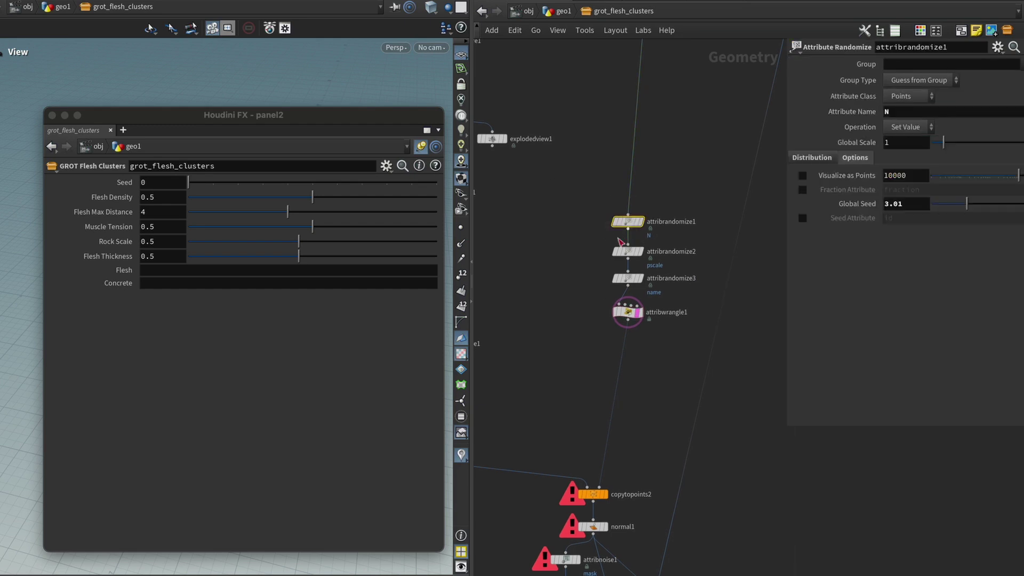
{"action": "right_click", "coordinate": [162, 186]}
{"action": "left_click", "coordinate": [184, 276]}
{"action": "right_click", "coordinate": [915, 204]}
{"action": "left_click", "coordinate": [832, 373]}
Step: Link the Global Seed of both attribrandomize2 and attribrandomize3 to the asset's Seed parameter with relative references
{"action": "left_click_drag", "start_coordinate": [565, 247], "coordinate": [684, 263]}
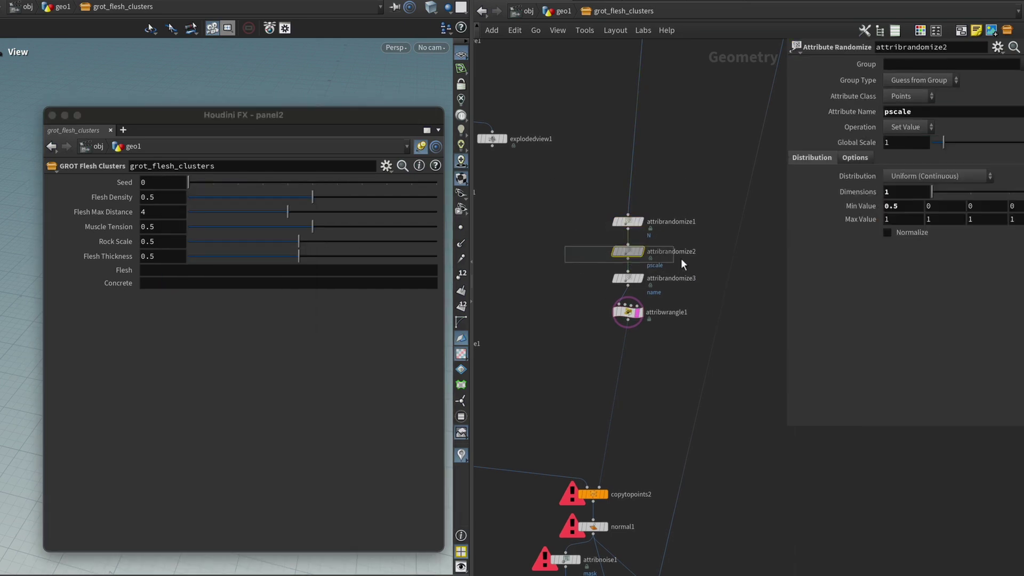
{"action": "left_click", "coordinate": [854, 158]}
{"action": "right_click", "coordinate": [918, 206]}
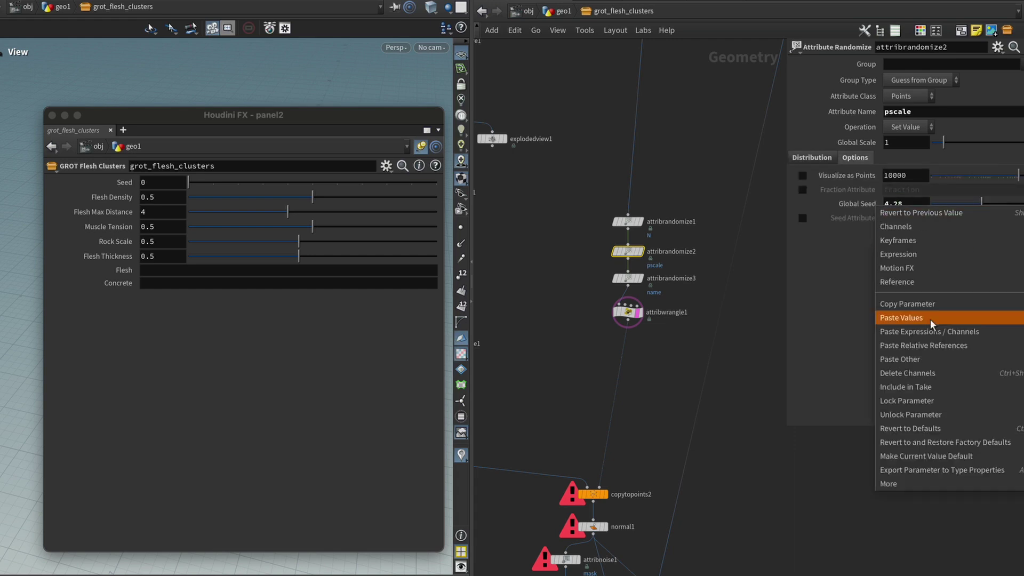
{"action": "left_click", "coordinate": [932, 342]}
{"action": "left_click_drag", "start_coordinate": [581, 273], "coordinate": [648, 286]}
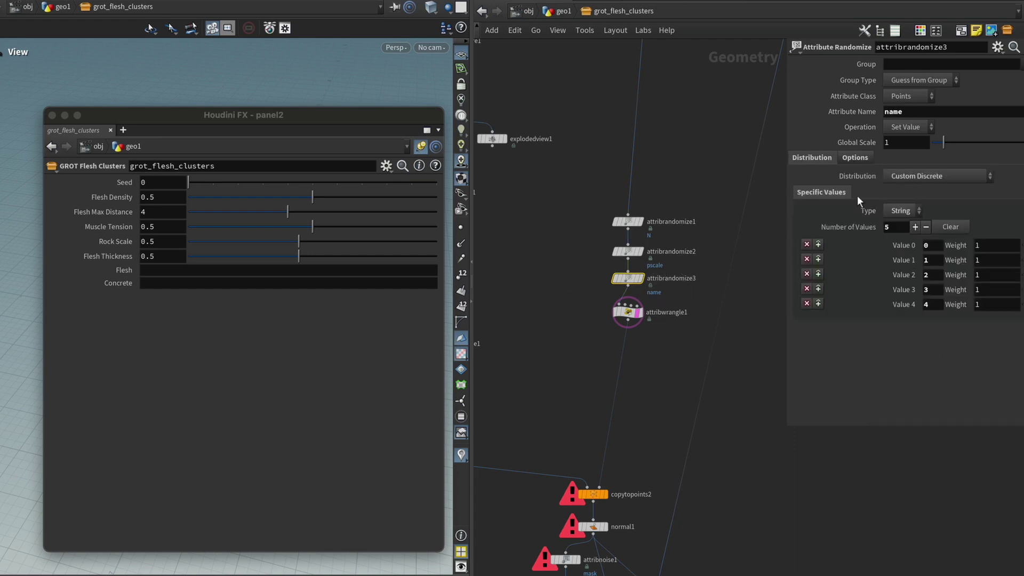
{"action": "left_click", "coordinate": [855, 158]}
{"action": "right_click", "coordinate": [898, 205]}
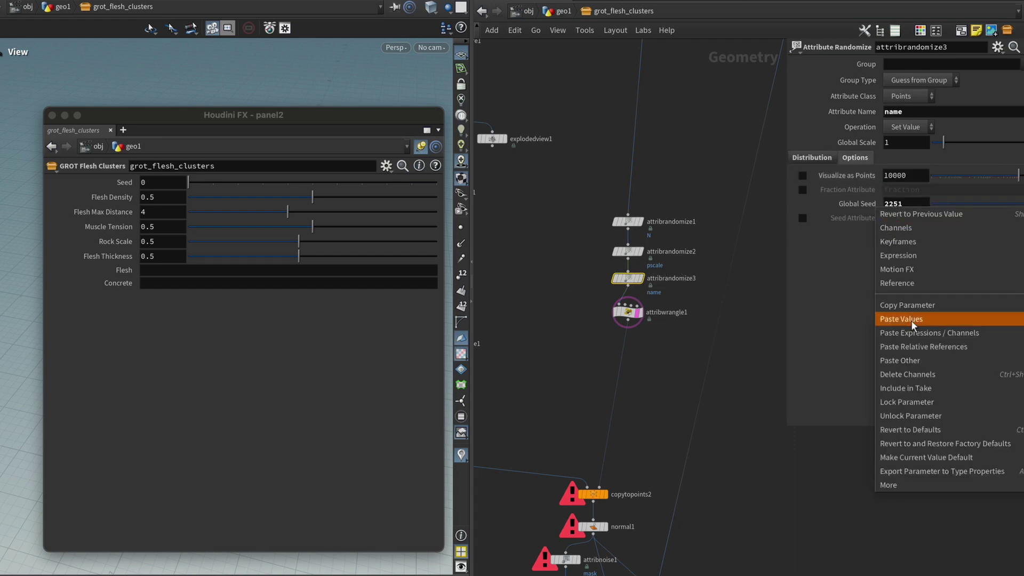
{"action": "left_click", "coordinate": [926, 346]}
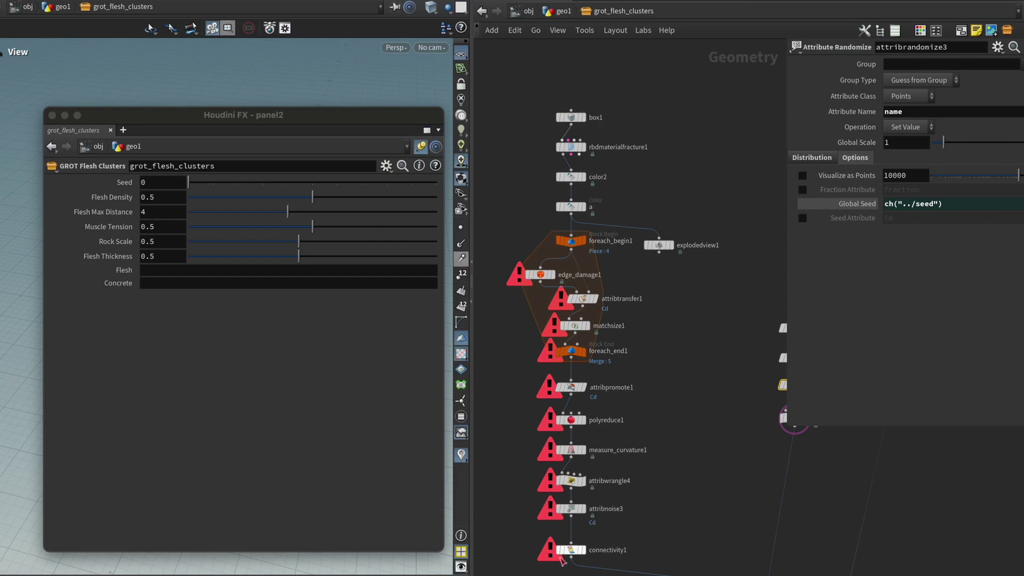
Step: Link the Global Seed of the scatter1 node to the asset's Seed parameter with a relative reference
{"action": "scroll", "coordinate": [668, 344], "scroll_direction": "down", "scroll_amount": 3}
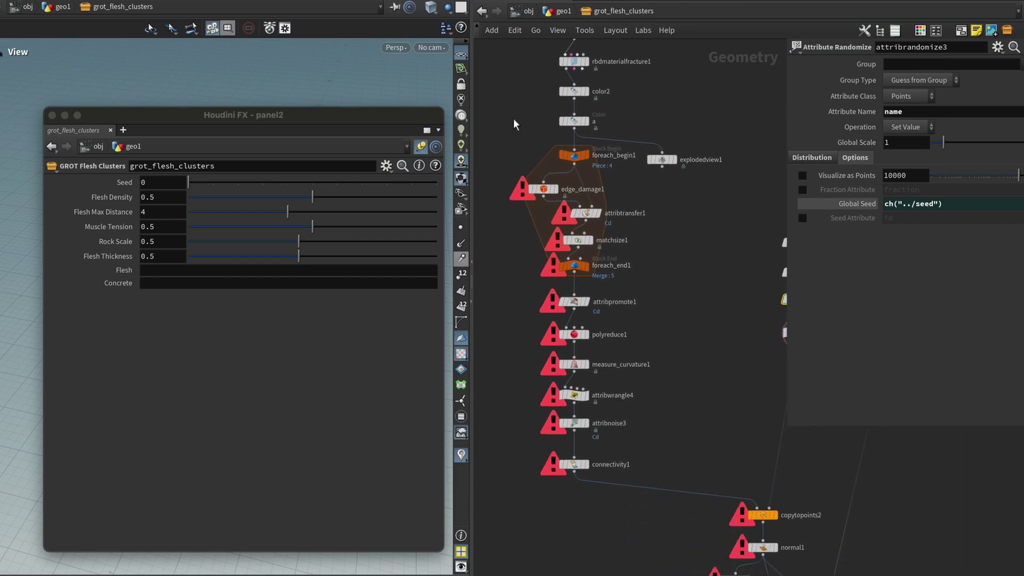
{"action": "middle_click_drag", "start_coordinate": [687, 273], "coordinate": [685, 292]}
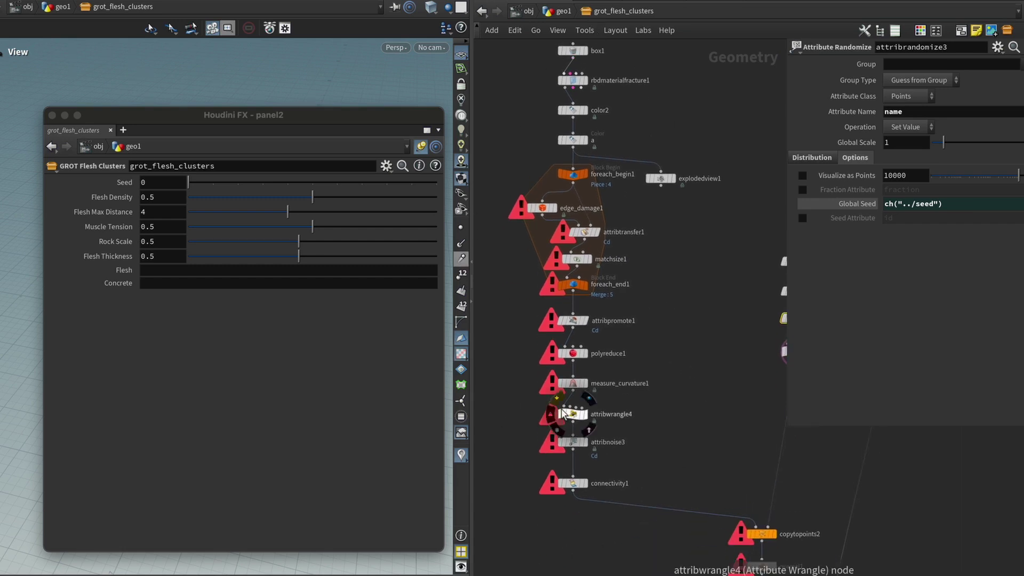
{"action": "scroll", "coordinate": [683, 373], "scroll_direction": "down", "scroll_amount": 2}
{"action": "middle_click_drag", "start_coordinate": [684, 360], "coordinate": [592, 118]}
{"action": "middle_click_drag", "start_coordinate": [570, 413], "coordinate": [554, 350]}
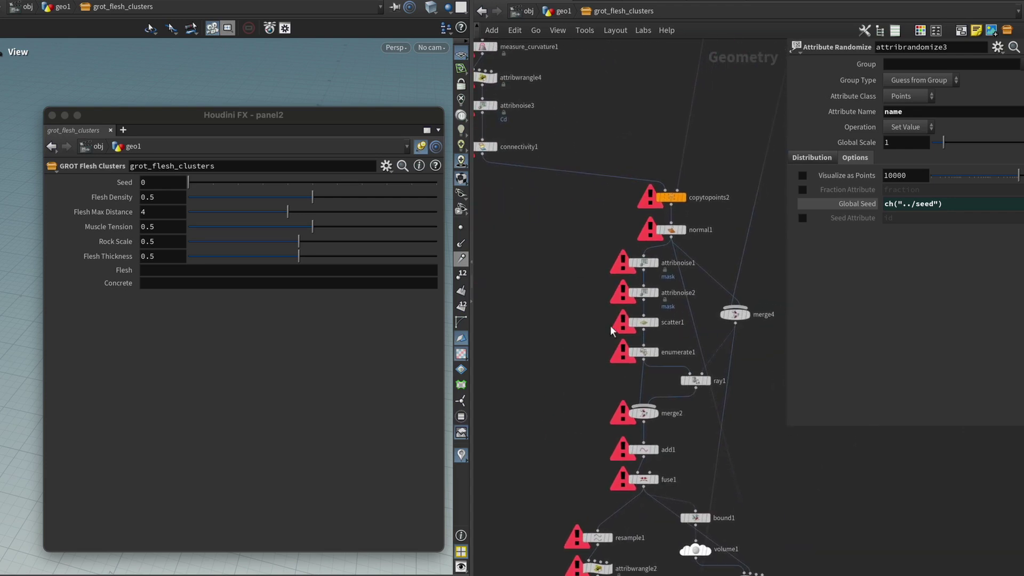
{"action": "left_click", "coordinate": [644, 322]}
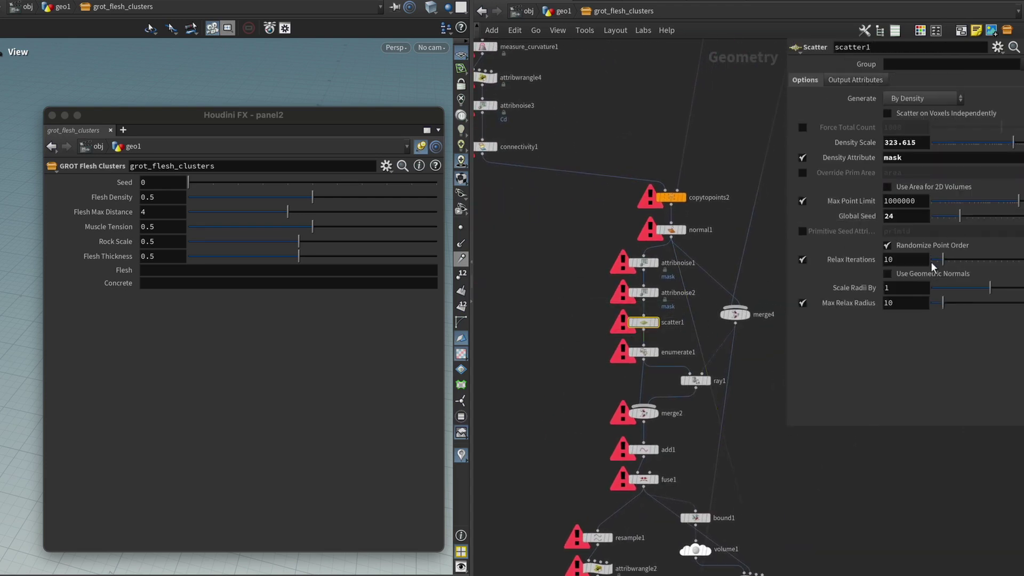
{"action": "right_click", "coordinate": [907, 215]}
{"action": "left_click", "coordinate": [927, 362]}
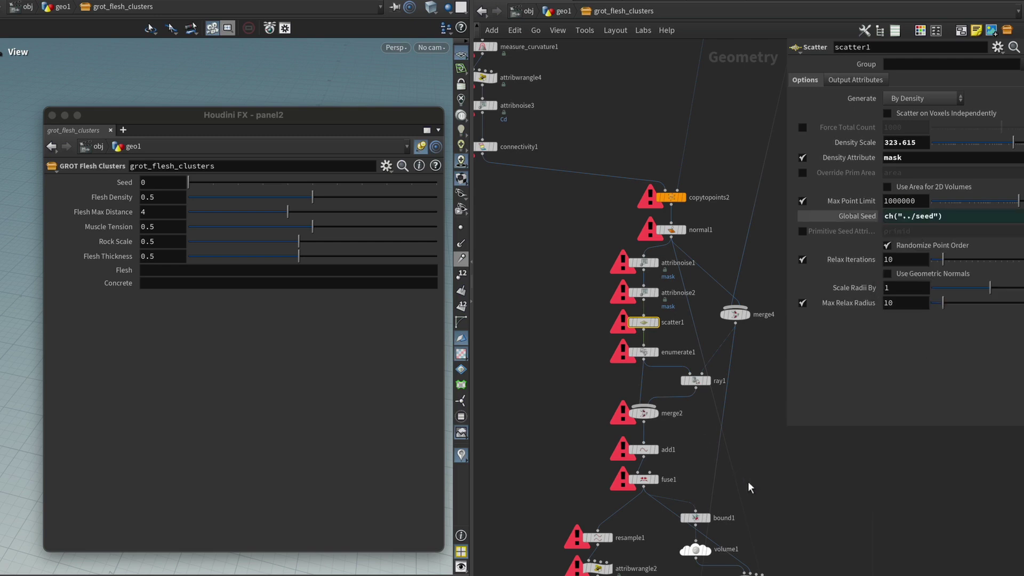
Step: Enable Max Distance on the ray1 node and link it to the asset's Flesh Max Distance with a relative reference
{"action": "middle_click_drag", "start_coordinate": [748, 481], "coordinate": [691, 249]}
{"action": "middle_click_drag", "start_coordinate": [727, 49], "coordinate": [681, 422]}
{"action": "middle_click_drag", "start_coordinate": [631, 259], "coordinate": [653, 195]}
{"action": "right_click", "coordinate": [154, 213]}
{"action": "left_click", "coordinate": [186, 310]}
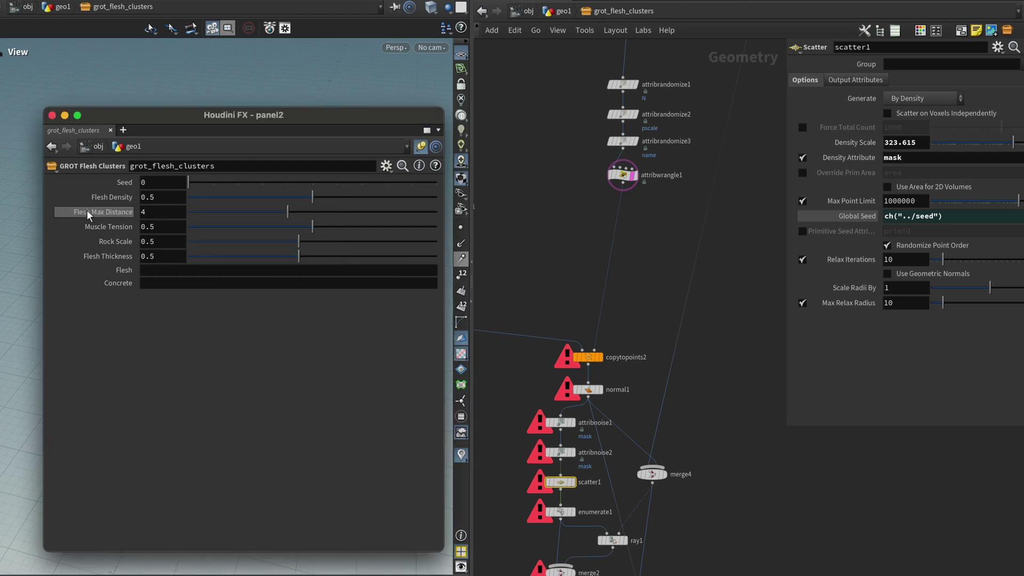
{"action": "middle_click_drag", "start_coordinate": [559, 229], "coordinate": [584, 92]}
{"action": "middle_click_drag", "start_coordinate": [649, 339], "coordinate": [683, 176]}
{"action": "left_click", "coordinate": [645, 297]}
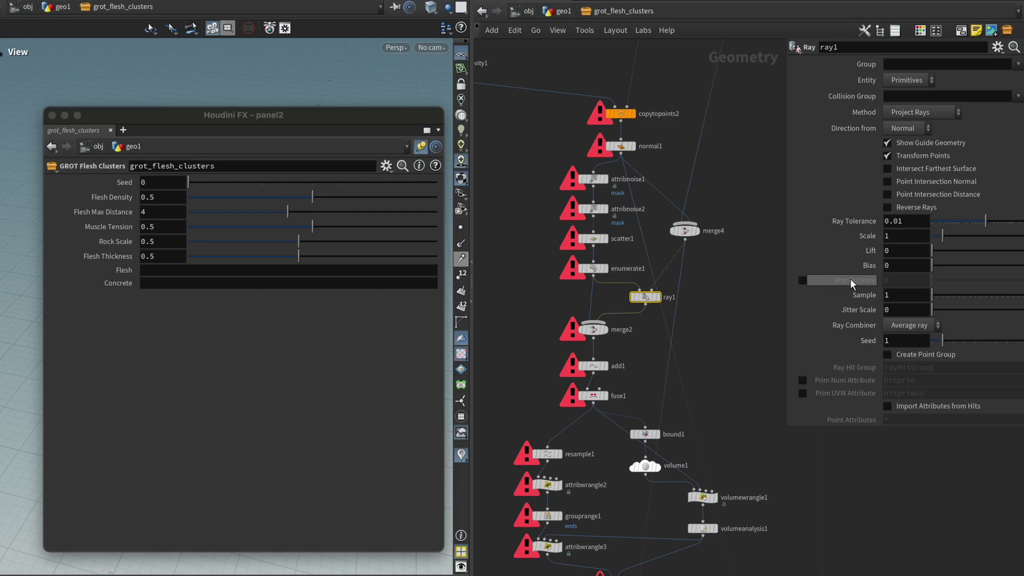
{"action": "left_click", "coordinate": [803, 280]}
{"action": "right_click", "coordinate": [916, 281]}
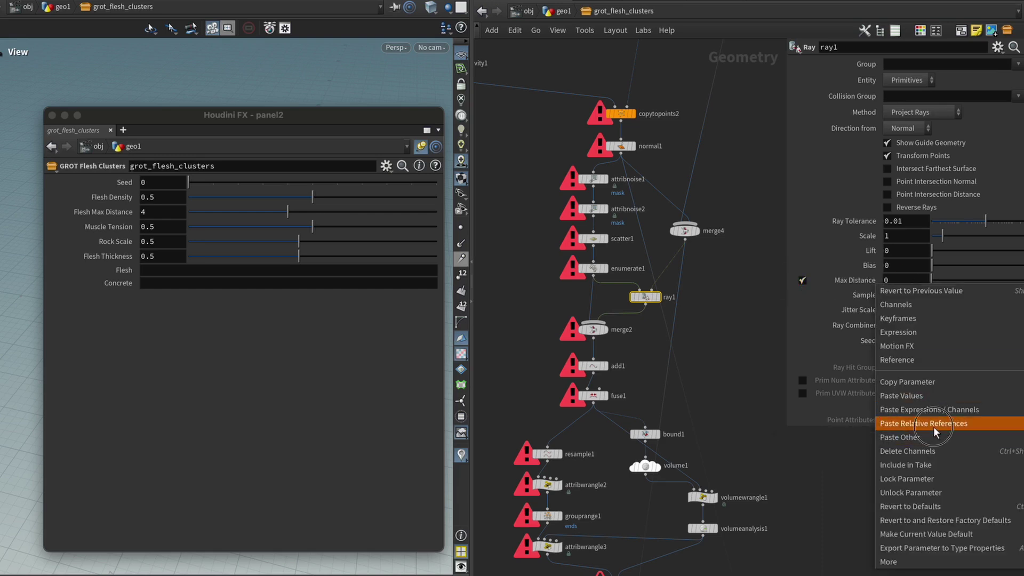
{"action": "left_click", "coordinate": [933, 427]}
Step: Copy the asset's Flesh Thickness parameter and set the sweep1 tube radius to 0.1
{"action": "right_click", "coordinate": [153, 259]}
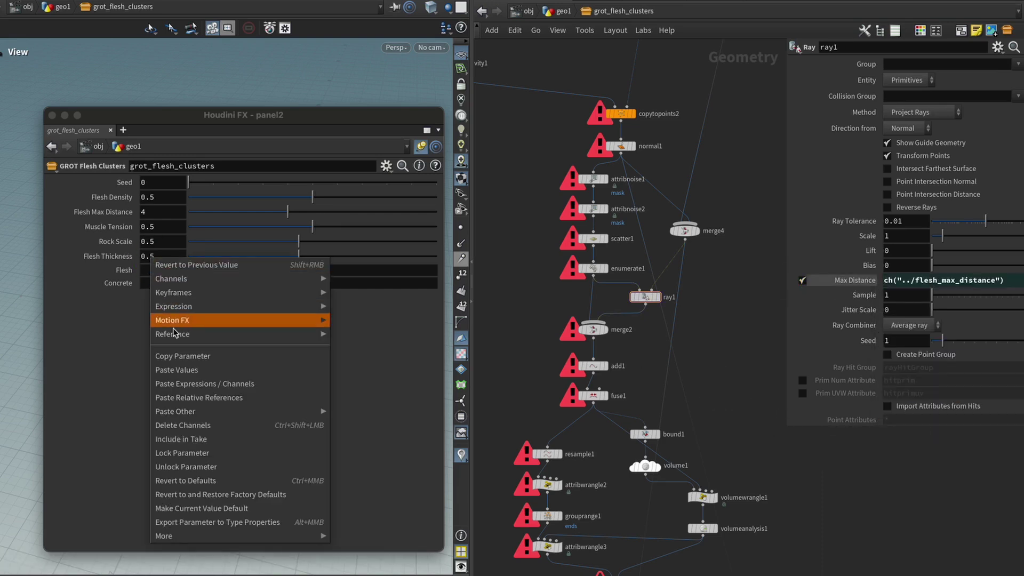
{"action": "left_click", "coordinate": [181, 352]}
{"action": "scroll", "coordinate": [543, 400], "scroll_direction": "down", "scroll_amount": 10}
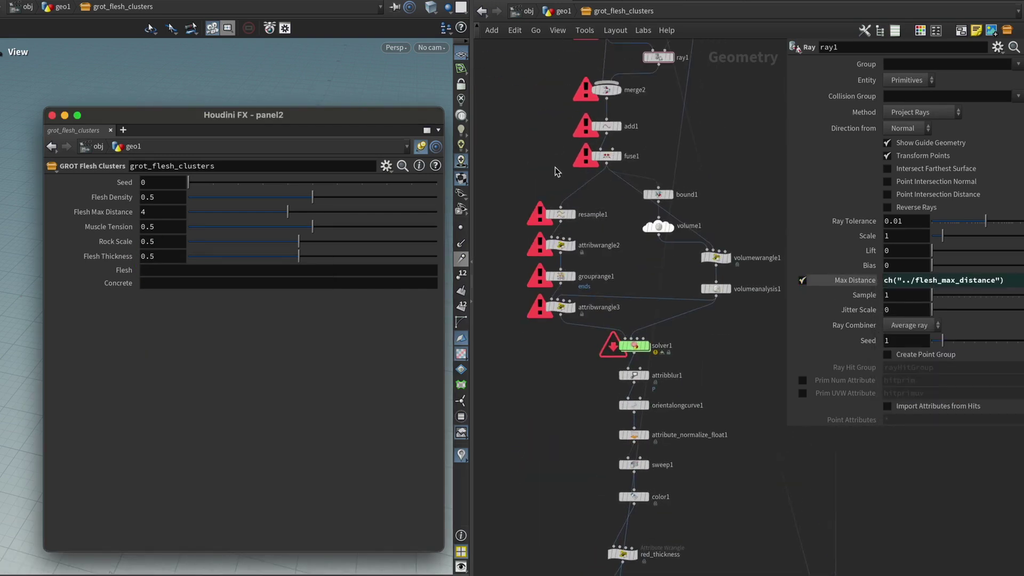
{"action": "left_click", "coordinate": [633, 490]}
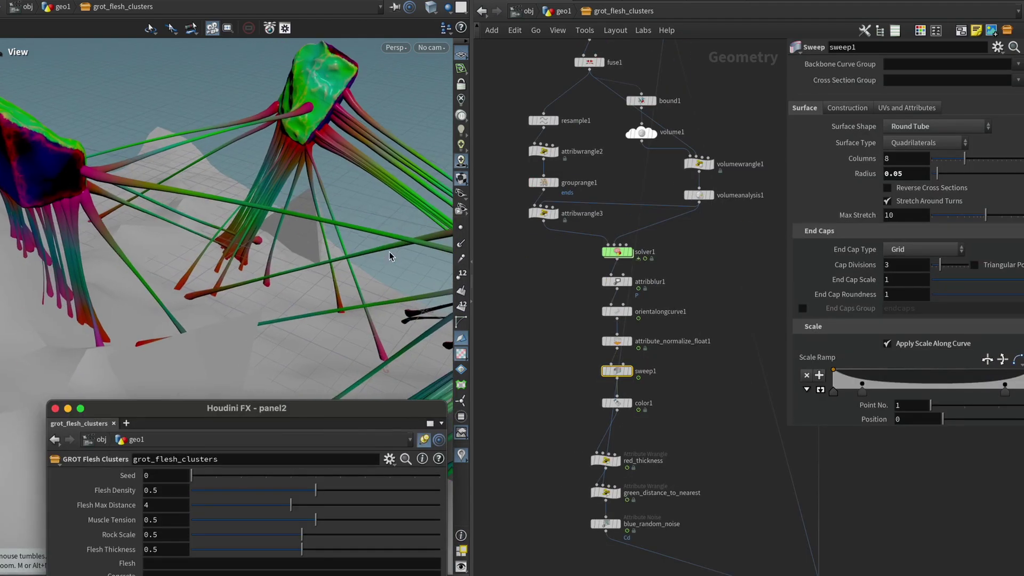
{"action": "left_click_drag", "start_coordinate": [299, 224], "coordinate": [445, 264]}
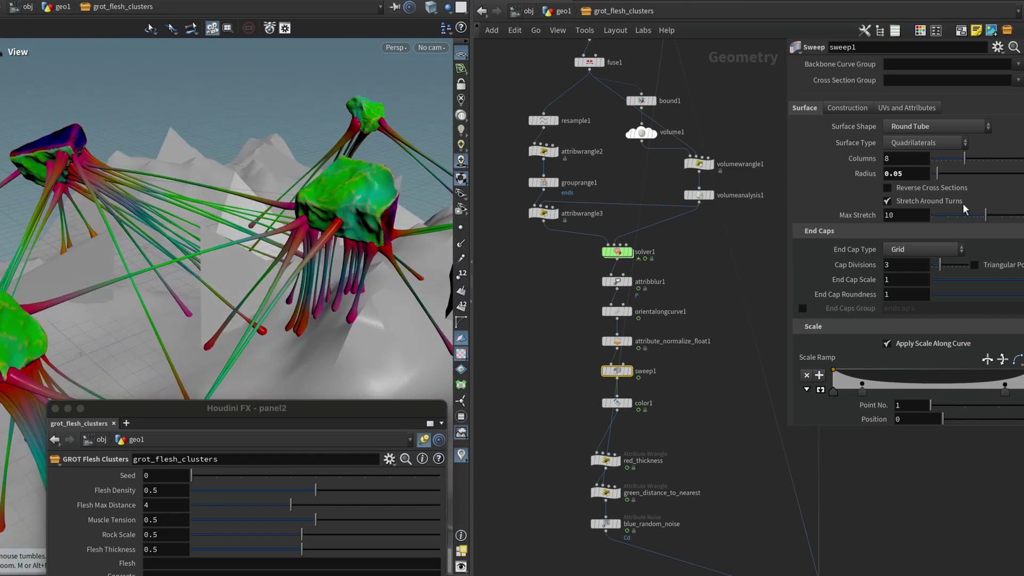
{"action": "left_click", "coordinate": [922, 175]}
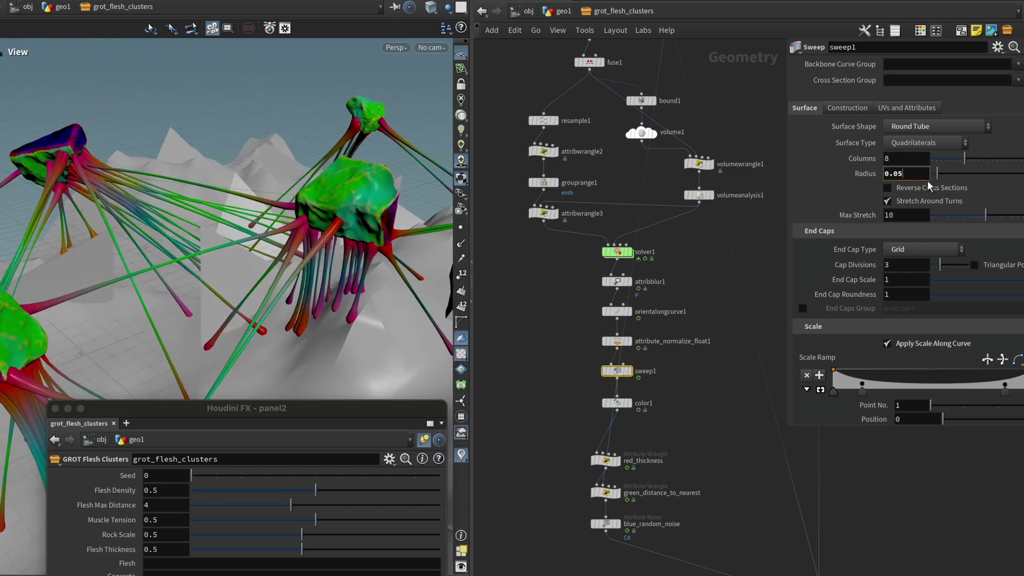
{"action": "key", "text": "BackSpace"}
{"action": "key", "text": "BackSpace"}
{"action": "type", "text": "1"}
{"action": "key", "text": "Return"}
{"action": "left_click_drag", "start_coordinate": [231, 272], "coordinate": [214, 294]}
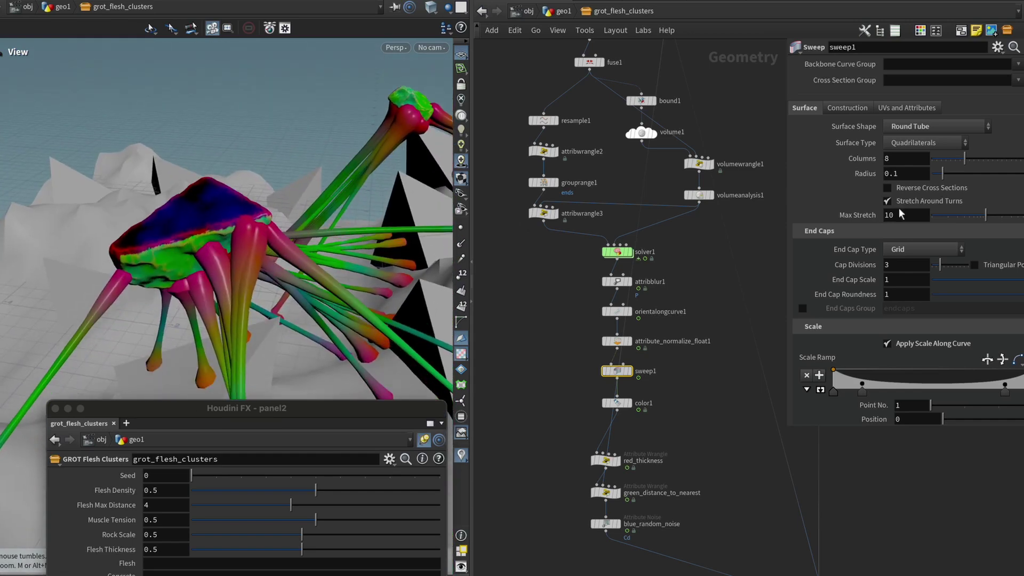
Step: Multiply the sweep1 radius by the asset's Flesh Thickness, giving the expression 0.1*ch("../flesh_thickness")
{"action": "left_click", "coordinate": [917, 176]}
{"action": "type", "text": "*"}
{"action": "right_click", "coordinate": [916, 176]}
{"action": "left_click", "coordinate": [955, 314]}
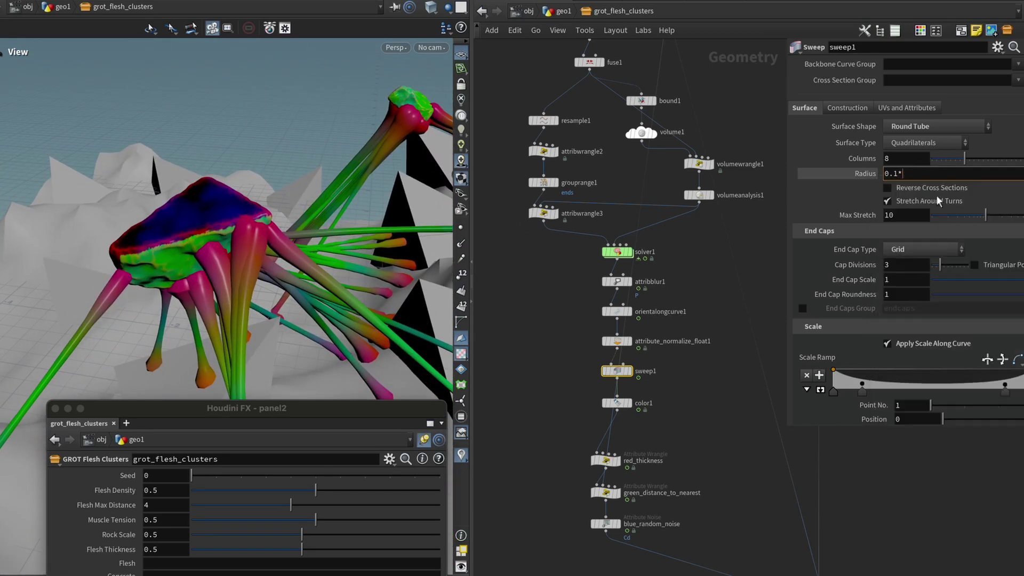
{"action": "right_click", "coordinate": [929, 174]}
{"action": "left_click", "coordinate": [941, 304]}
{"action": "key", "text": "Return"}
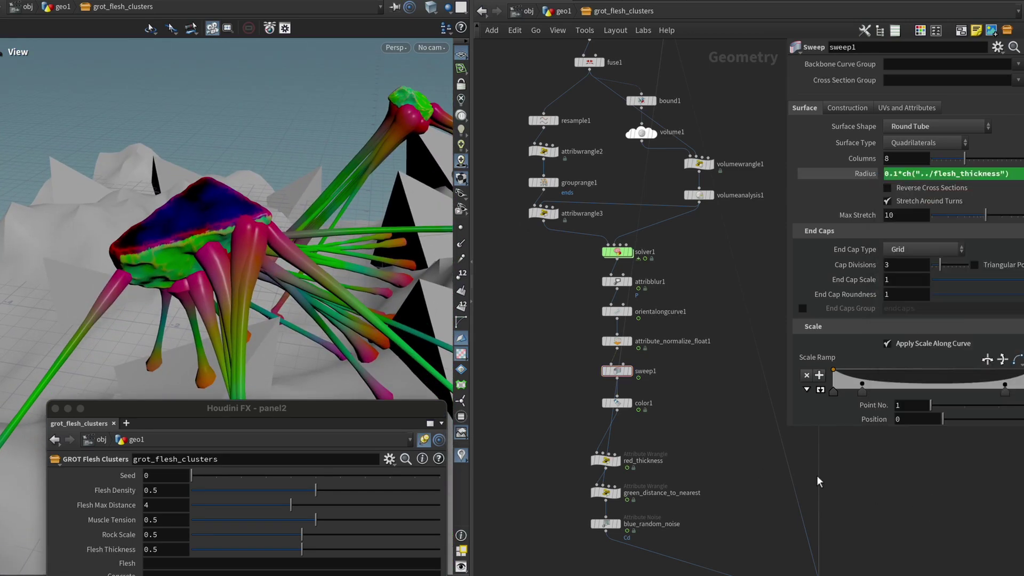
Step: Try out the Flesh Thickness value on the strands and set the asset's Flesh Density to 1
{"action": "left_click_drag", "start_coordinate": [290, 264], "coordinate": [271, 288]}
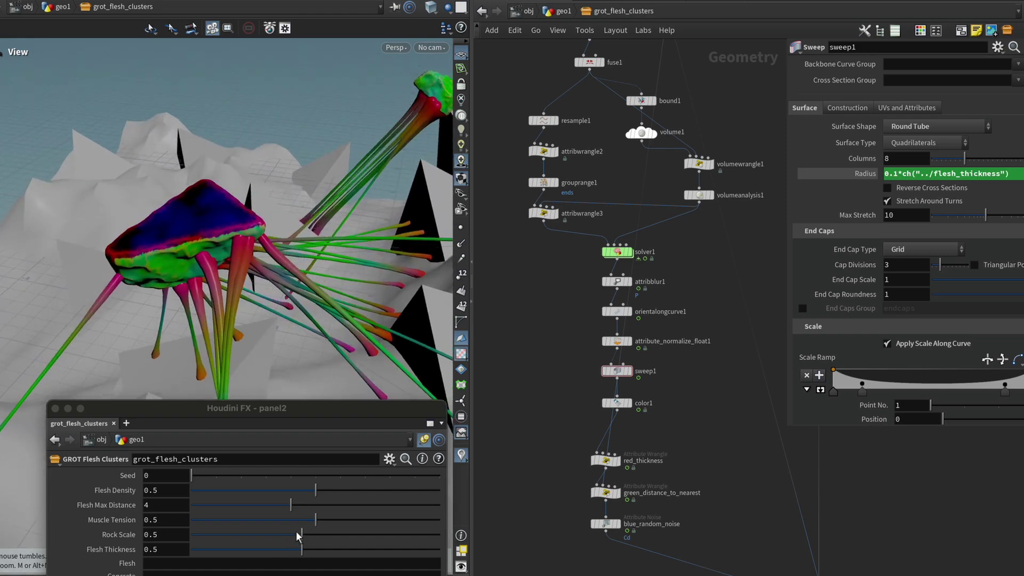
{"action": "mouse_move", "coordinate": [292, 550]}
{"action": "left_mouse_down"}
{"action": "mouse_move", "coordinate": [248, 543]}
{"action": "mouse_move", "coordinate": [240, 553]}
{"action": "mouse_move", "coordinate": [344, 555]}
{"action": "mouse_move", "coordinate": [325, 565]}
{"action": "mouse_move", "coordinate": [285, 558]}
{"action": "mouse_move", "coordinate": [302, 553]}
{"action": "left_mouse_up"}
{"action": "left_click_drag", "start_coordinate": [240, 298], "coordinate": [217, 306]}
Step: Copy the asset's Flesh Density parameter and display the merge3 output with an unobstructed view of the clusters
{"action": "right_click", "coordinate": [164, 553]}
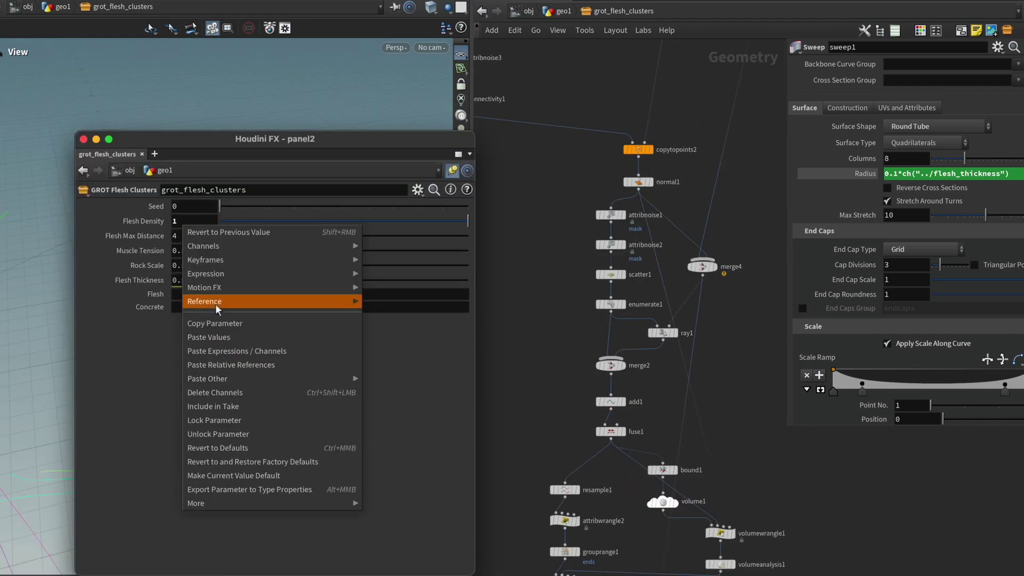
{"action": "left_click", "coordinate": [320, 297]}
{"action": "left_click", "coordinate": [608, 309]}
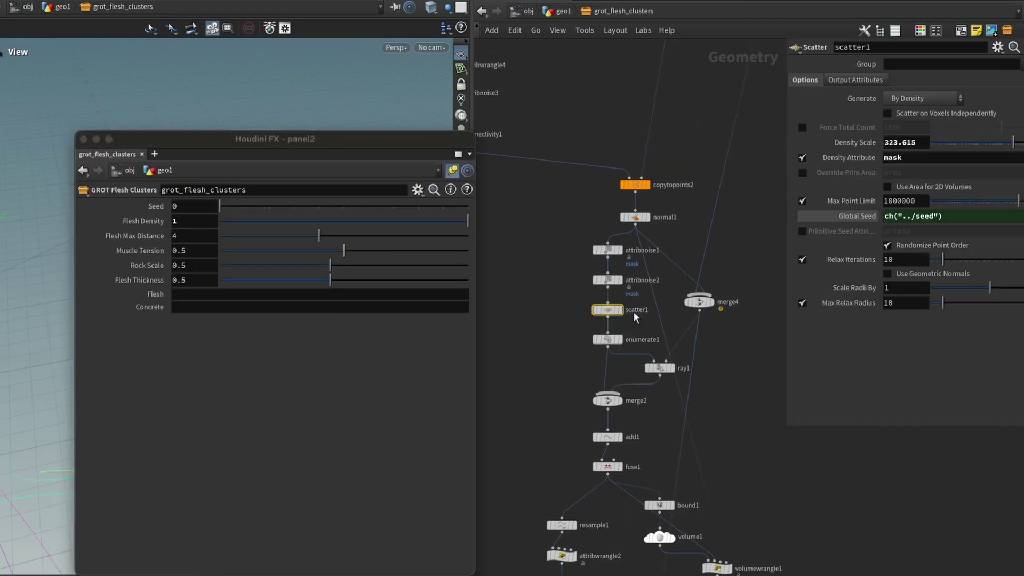
{"action": "left_click_drag", "start_coordinate": [367, 148], "coordinate": [360, 527]}
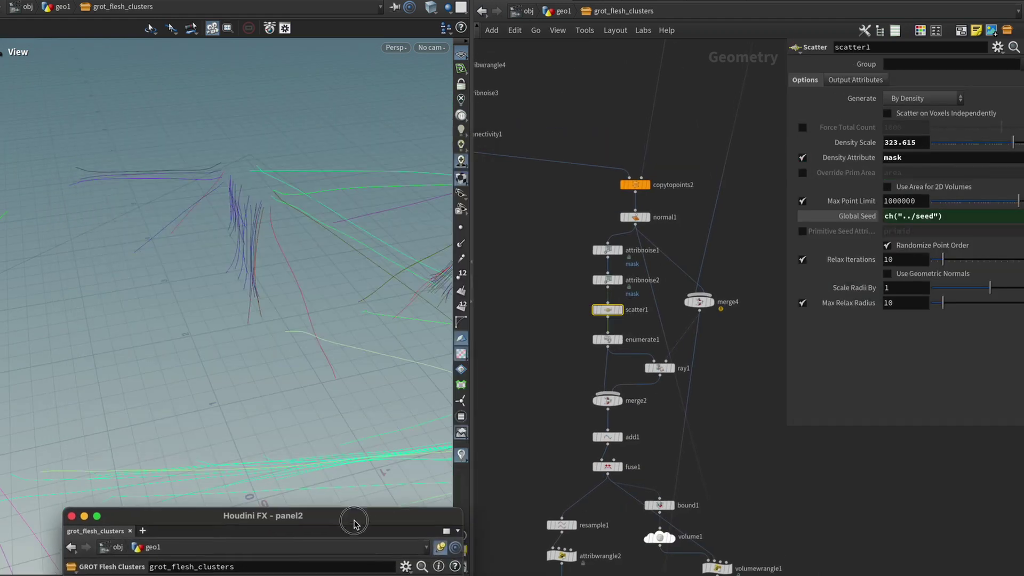
{"action": "middle_click_drag", "start_coordinate": [741, 484], "coordinate": [590, 251]}
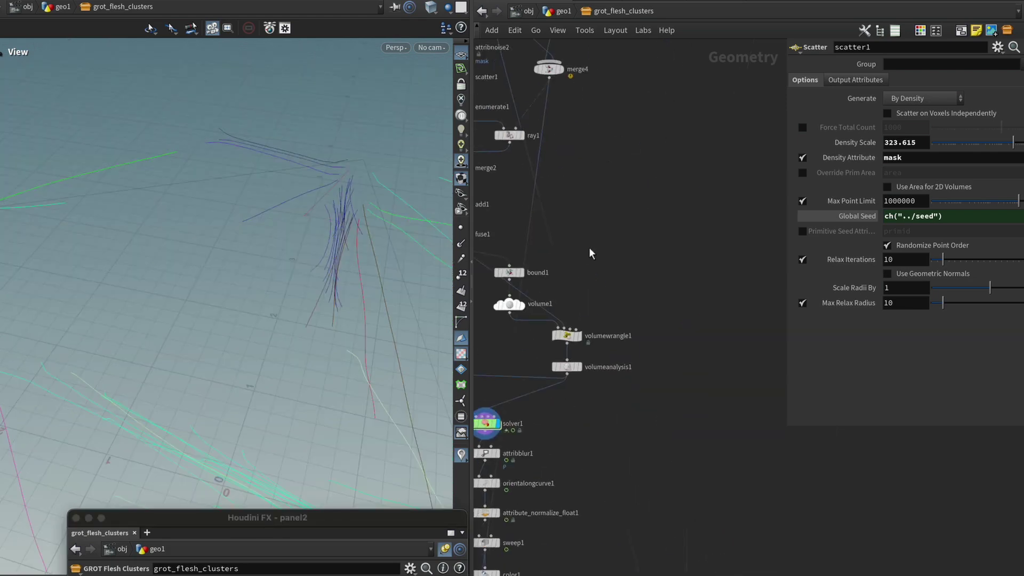
{"action": "scroll", "coordinate": [595, 237], "scroll_direction": "down", "scroll_amount": 5}
{"action": "scroll", "coordinate": [658, 507], "scroll_direction": "up", "scroll_amount": 5}
{"action": "left_click", "coordinate": [659, 541]}
{"action": "left_click", "coordinate": [643, 540]}
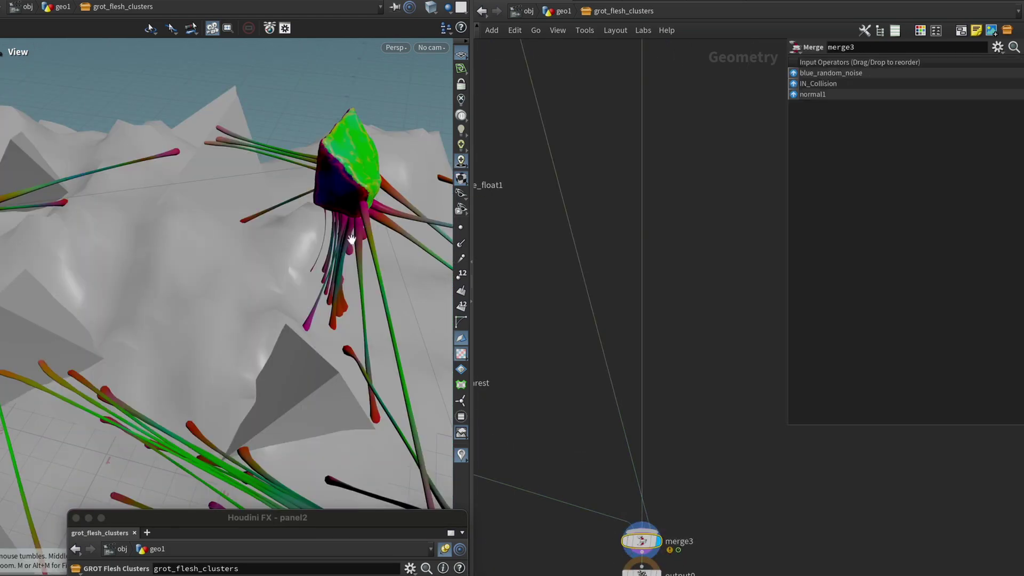
{"action": "left_click_drag", "start_coordinate": [359, 209], "coordinate": [290, 205]}
{"action": "scroll", "coordinate": [606, 198], "scroll_direction": "down", "scroll_amount": 3}
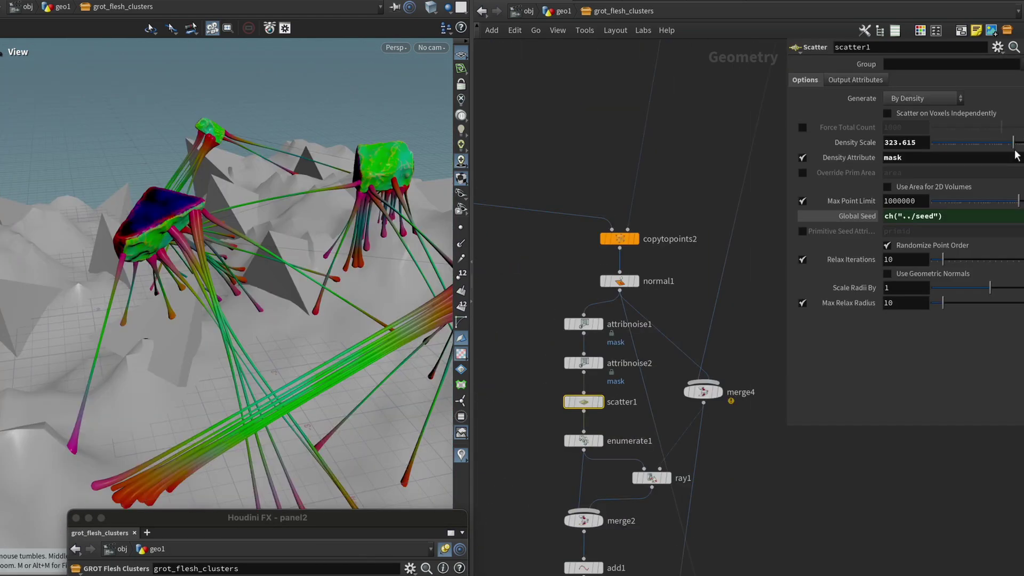
Step: Try higher scatter densities on scatter1 and set its Density Scale to 2000
{"action": "left_click_drag", "start_coordinate": [1014, 143], "coordinate": [1023, 143]}
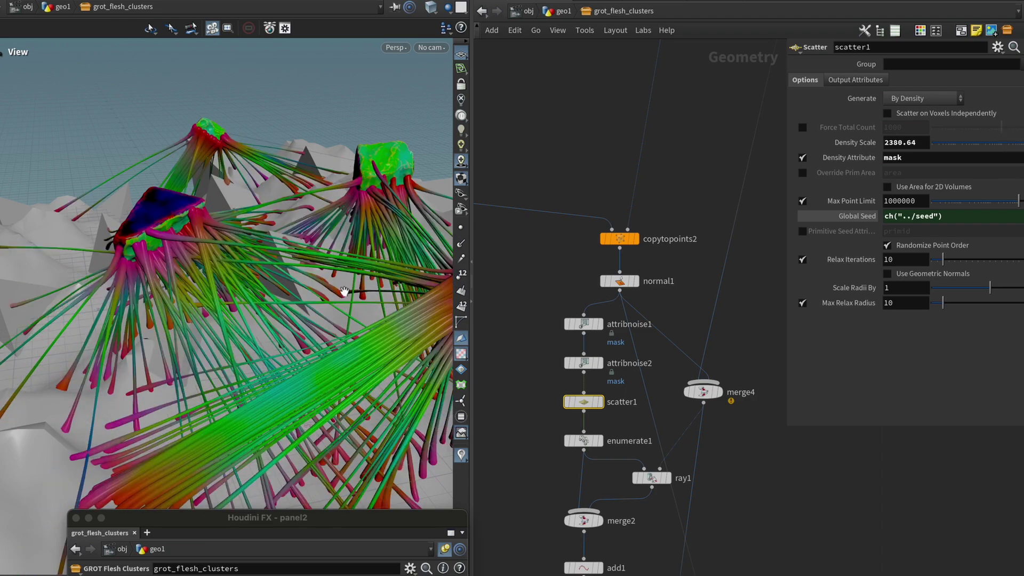
{"action": "left_click_drag", "start_coordinate": [248, 339], "coordinate": [303, 338]}
{"action": "double_click", "coordinate": [920, 142]}
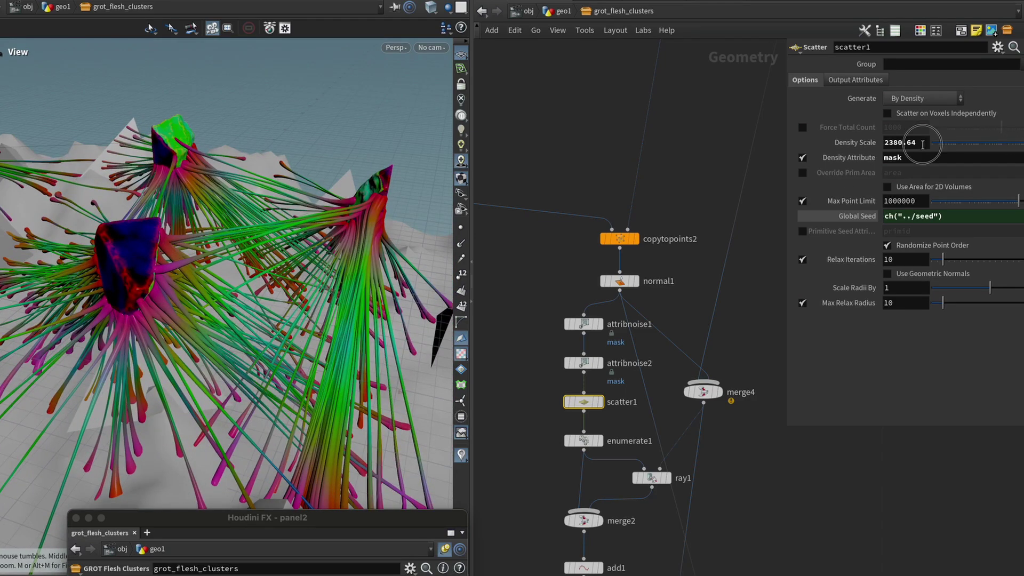
{"action": "type", "text": "200"}
{"action": "key", "text": "Return"}
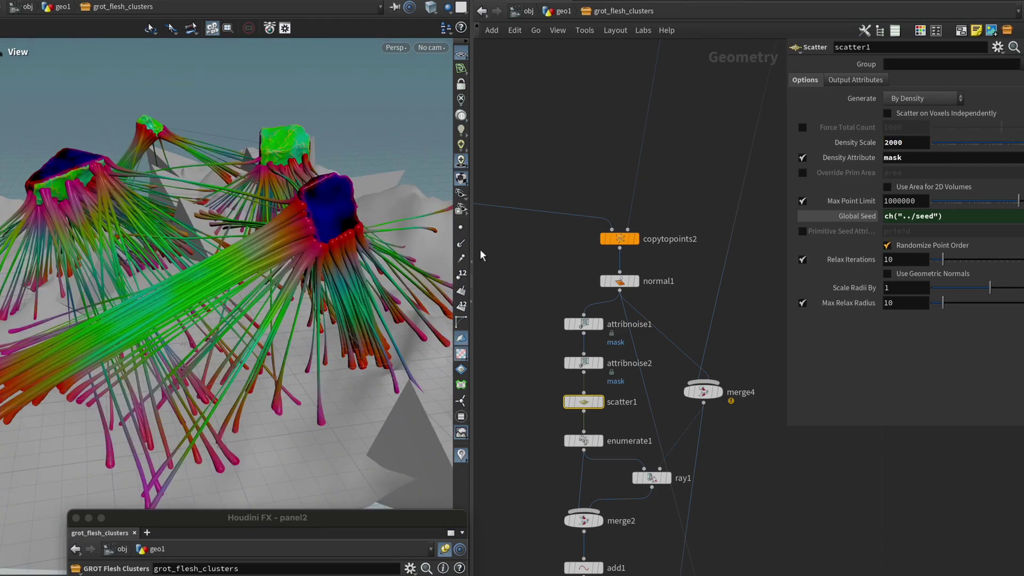
{"action": "left_click_drag", "start_coordinate": [443, 296], "coordinate": [141, 271]}
Step: Multiply scatter1's Density Scale by the asset's Flesh Density, giving the expression 2000*ch("../flesh_density")
{"action": "left_click", "coordinate": [913, 143]}
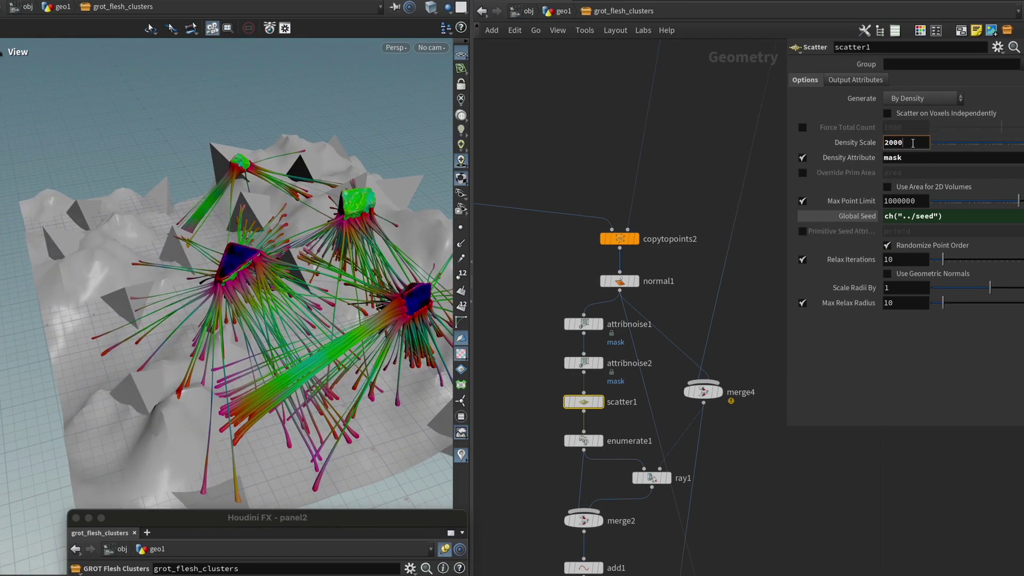
{"action": "type", "text": "*"}
{"action": "right_click", "coordinate": [913, 143]}
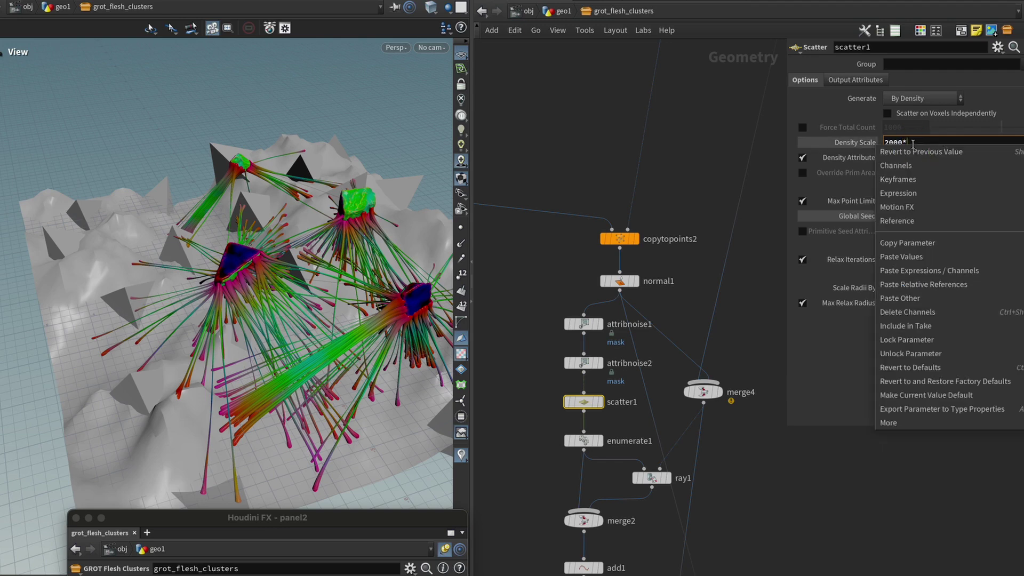
{"action": "left_click", "coordinate": [951, 291]}
{"action": "left_click", "coordinate": [892, 515]}
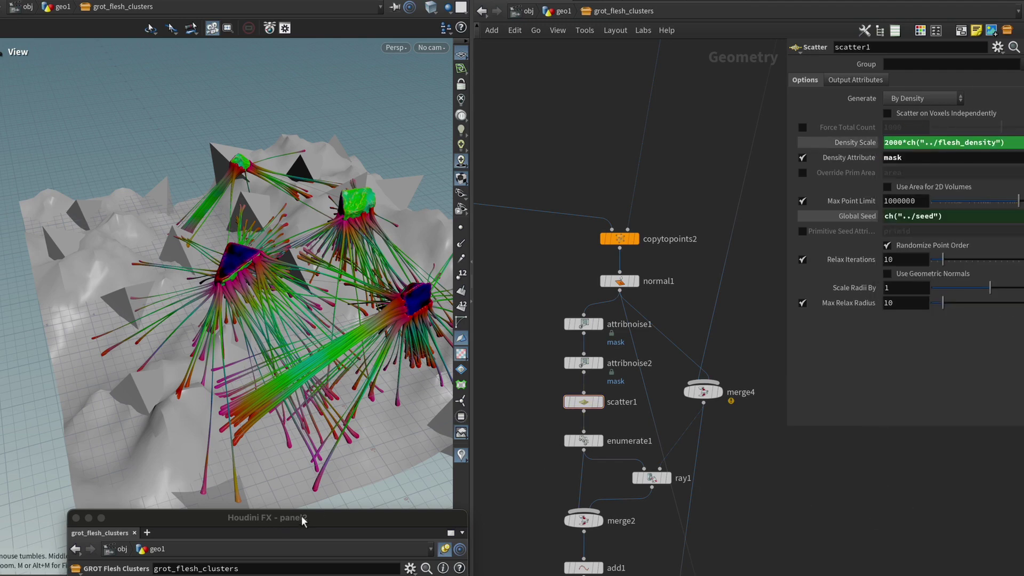
Step: Try out the asset parameters with Seed 3, Flesh Density 0.888, Flesh Max Distance 10, Muscle Tension 0.425, Rock Scale 0.525 and Flesh Thickness 0.665
{"action": "left_click_drag", "start_coordinate": [323, 525], "coordinate": [597, 287]}
{"action": "left_click_drag", "start_coordinate": [601, 361], "coordinate": [839, 379]}
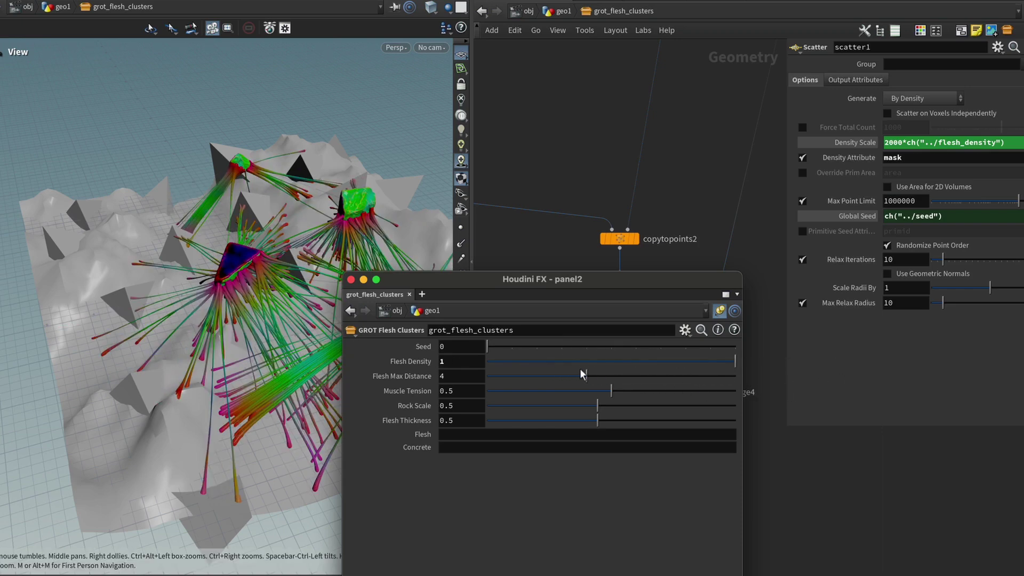
{"action": "left_click_drag", "start_coordinate": [583, 363], "coordinate": [617, 363]}
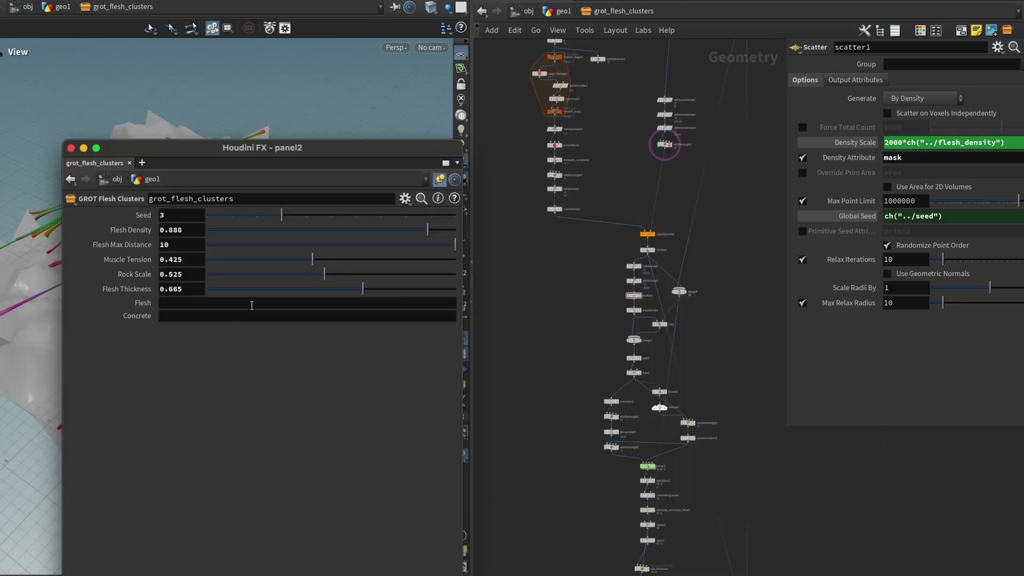
Step: Insert an Unreal Material node between blue_random_noise and merge3 and reference the asset's Flesh parameter in its String value as `chs("../mat_flesh")`
{"action": "scroll", "coordinate": [639, 320], "scroll_direction": "up", "scroll_amount": 3}
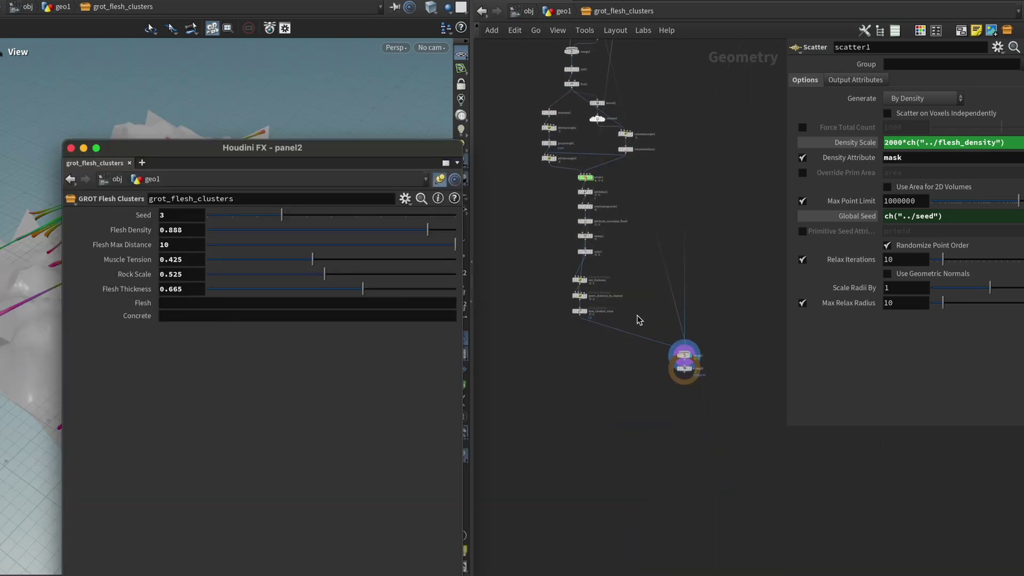
{"action": "scroll", "coordinate": [640, 320], "scroll_direction": "up", "scroll_amount": 5}
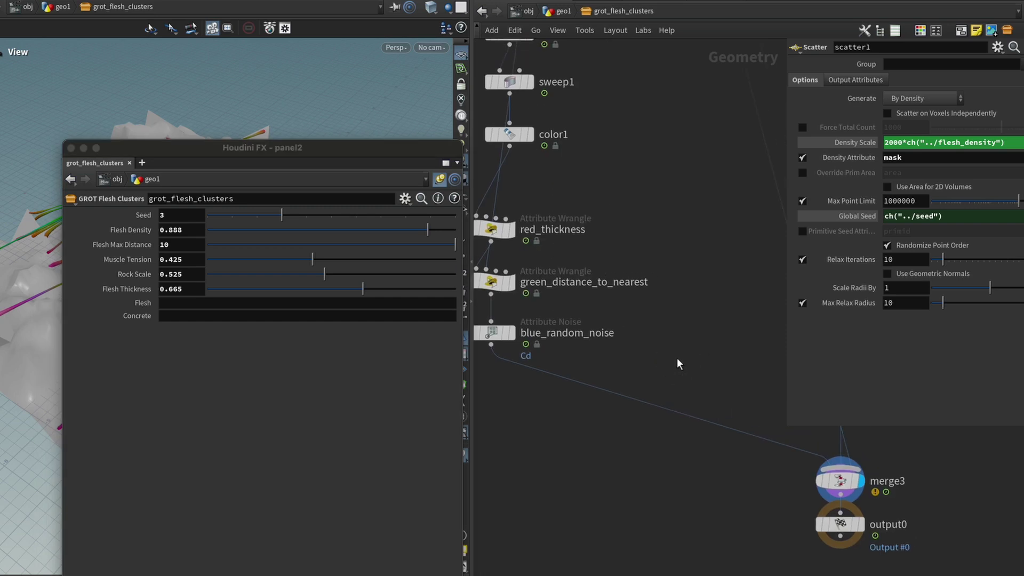
{"action": "key", "text": "Tab"}
{"action": "type", "text": "unreal"}
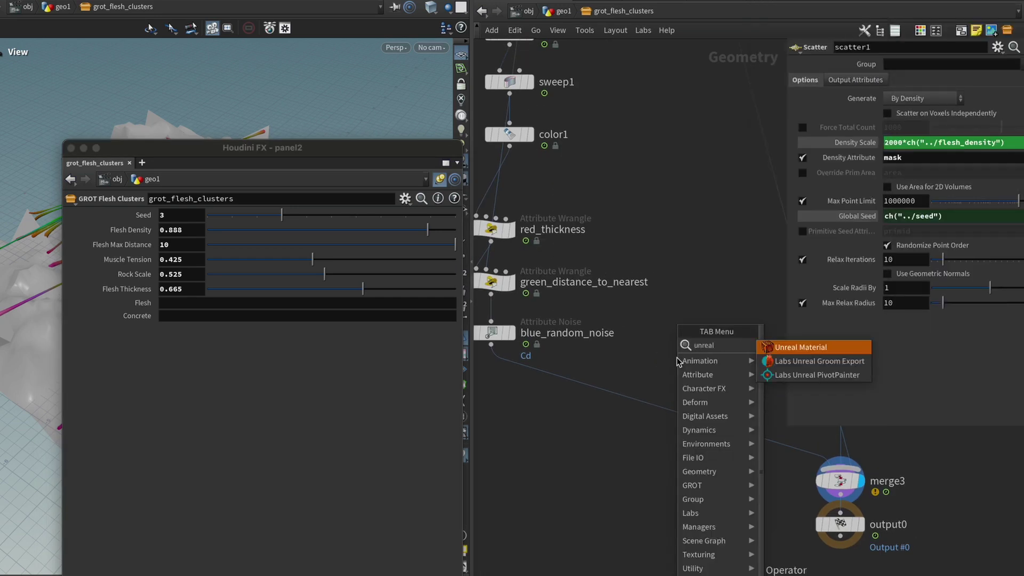
{"action": "key", "text": "Return"}
{"action": "left_click", "coordinate": [599, 389]}
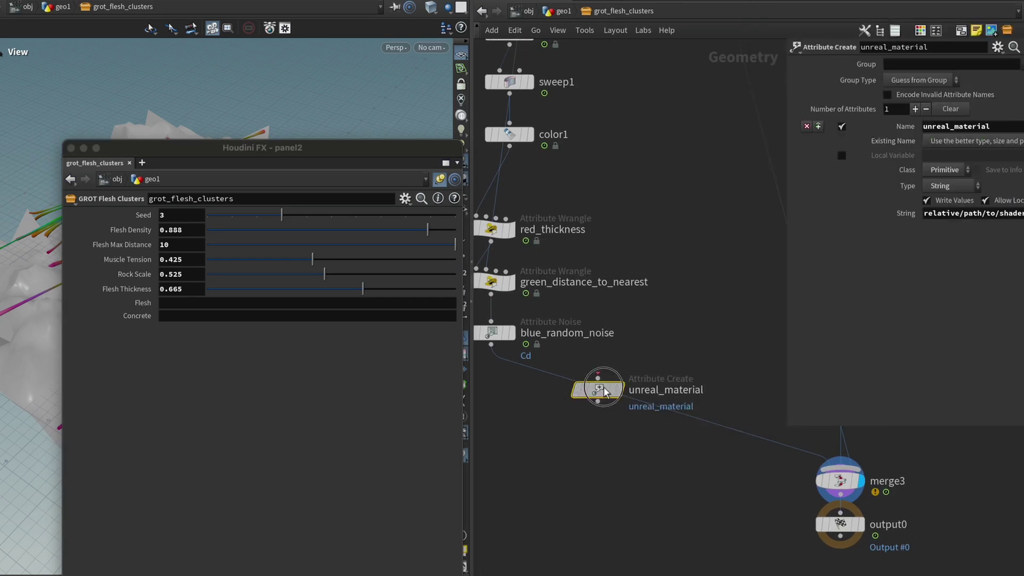
{"action": "left_click_drag", "start_coordinate": [599, 391], "coordinate": [520, 417]}
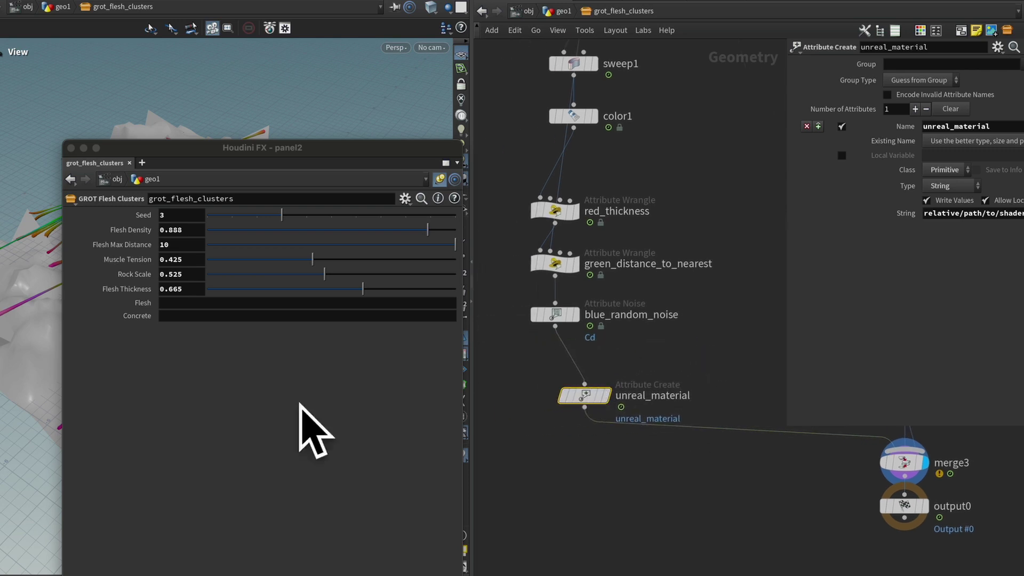
{"action": "right_click", "coordinate": [173, 308]}
{"action": "left_click", "coordinate": [205, 404]}
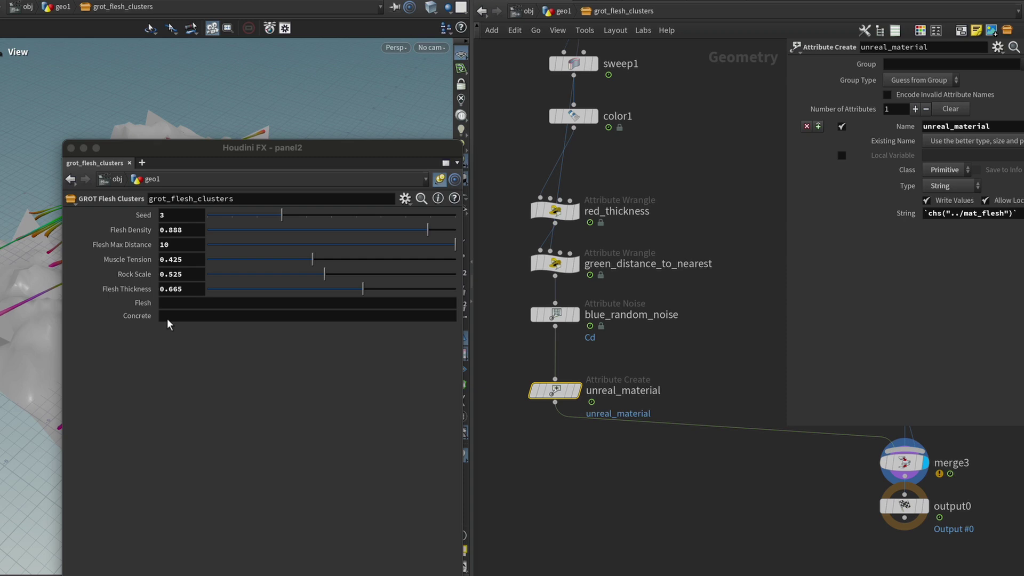
Step: Add a second Unreal Material node above merge3
{"action": "middle_click_drag", "start_coordinate": [762, 379], "coordinate": [638, 368]}
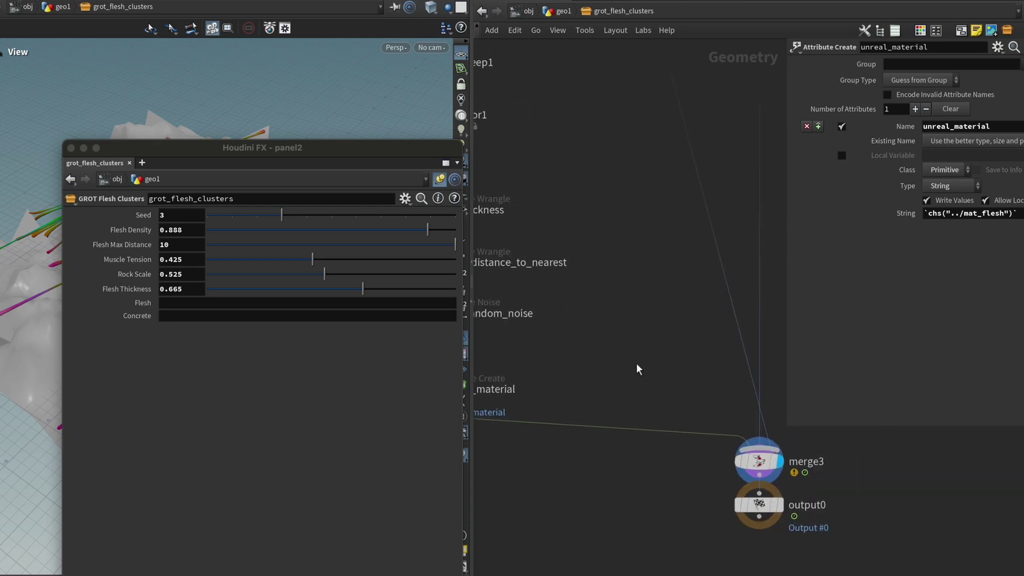
{"action": "key", "text": "Tab"}
{"action": "type", "text": "unreal"}
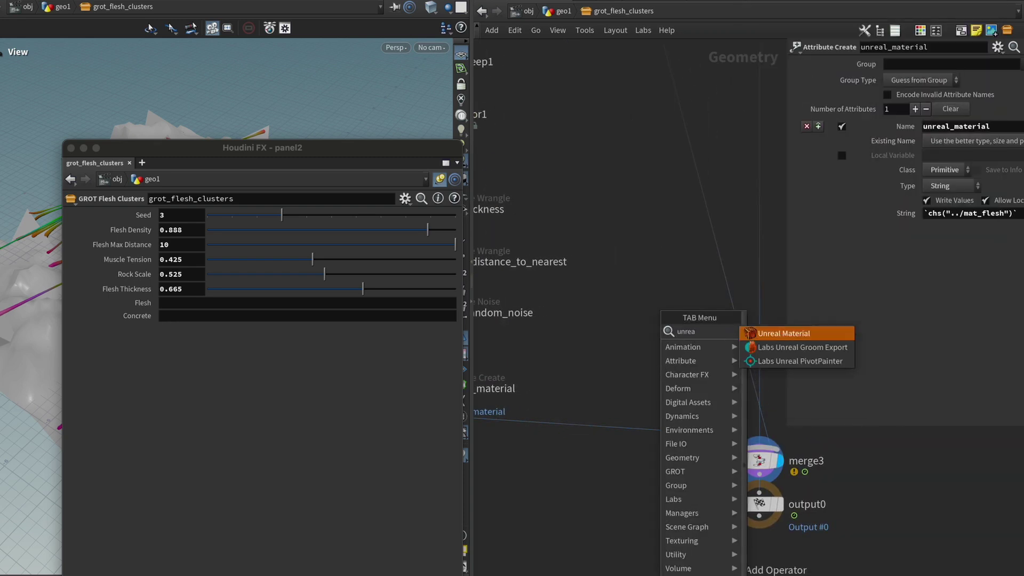
{"action": "key", "text": "Return"}
{"action": "left_click", "coordinate": [660, 396]}
Step: Display the rocks from normal1 and insert unreal_material1 into the rock branch feeding merge3
{"action": "middle_click_drag", "start_coordinate": [695, 315], "coordinate": [691, 378]}
{"action": "scroll", "coordinate": [690, 378], "scroll_direction": "down", "scroll_amount": 1}
{"action": "scroll", "coordinate": [689, 372], "scroll_direction": "down", "scroll_amount": 10}
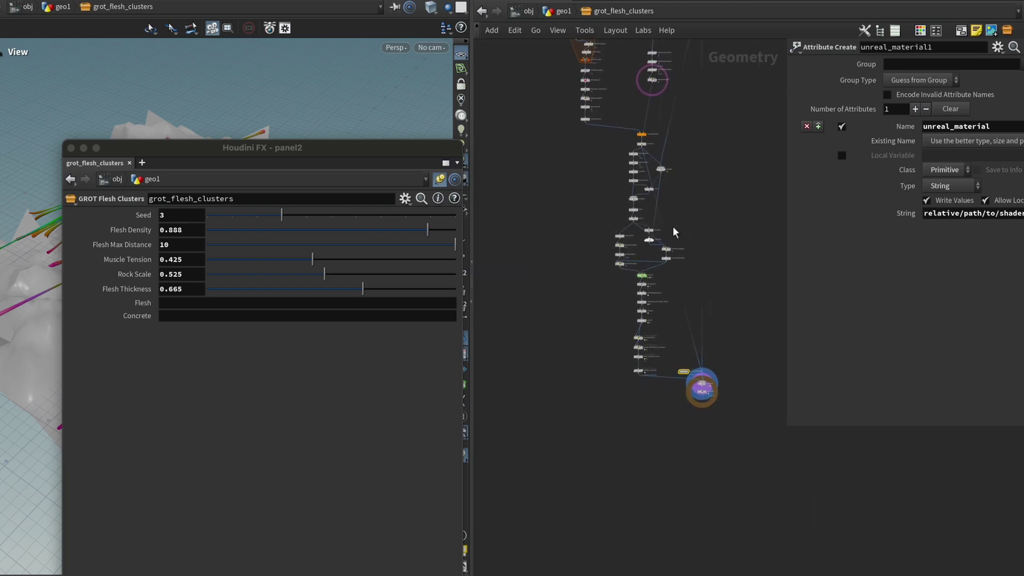
{"action": "left_click", "coordinate": [642, 200]}
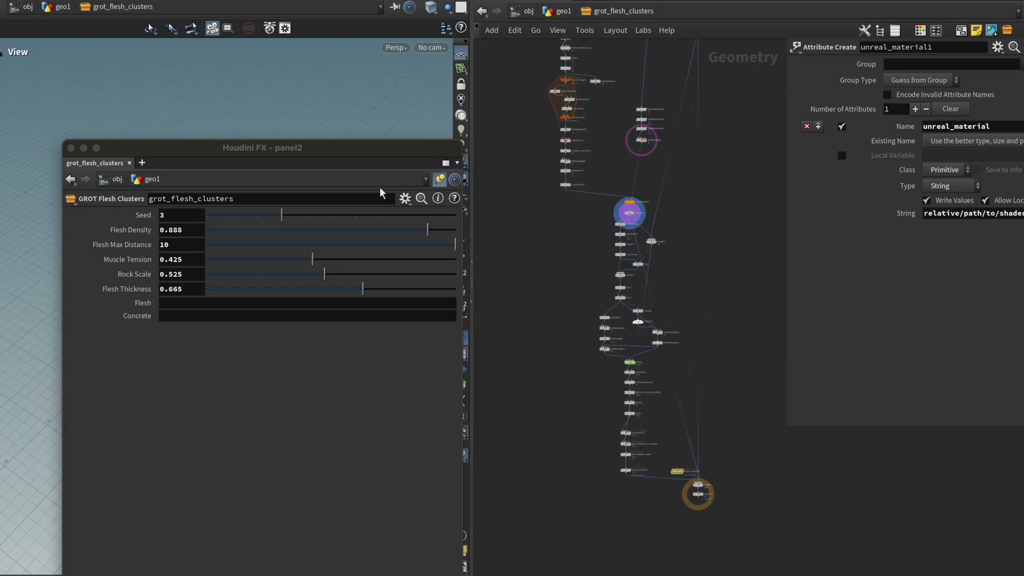
{"action": "left_click_drag", "start_coordinate": [348, 150], "coordinate": [346, 333]}
{"action": "left_click_drag", "start_coordinate": [289, 261], "coordinate": [400, 304]}
{"action": "scroll", "coordinate": [681, 467], "scroll_direction": "up", "scroll_amount": 5}
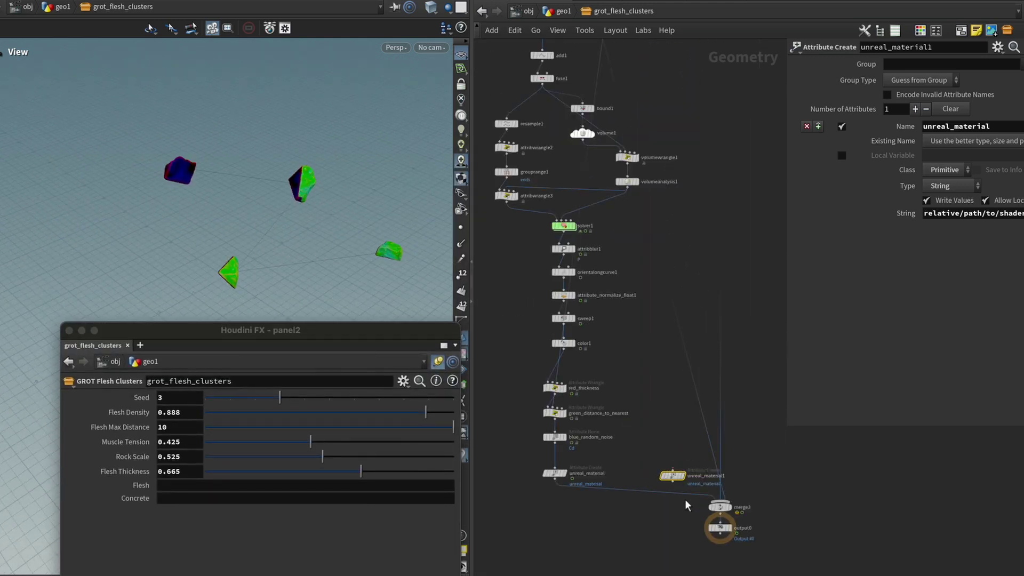
{"action": "mouse_move", "coordinate": [680, 476]}
{"action": "left_mouse_down"}
{"action": "mouse_move", "coordinate": [707, 419]}
{"action": "mouse_move", "coordinate": [679, 458]}
{"action": "left_mouse_up"}
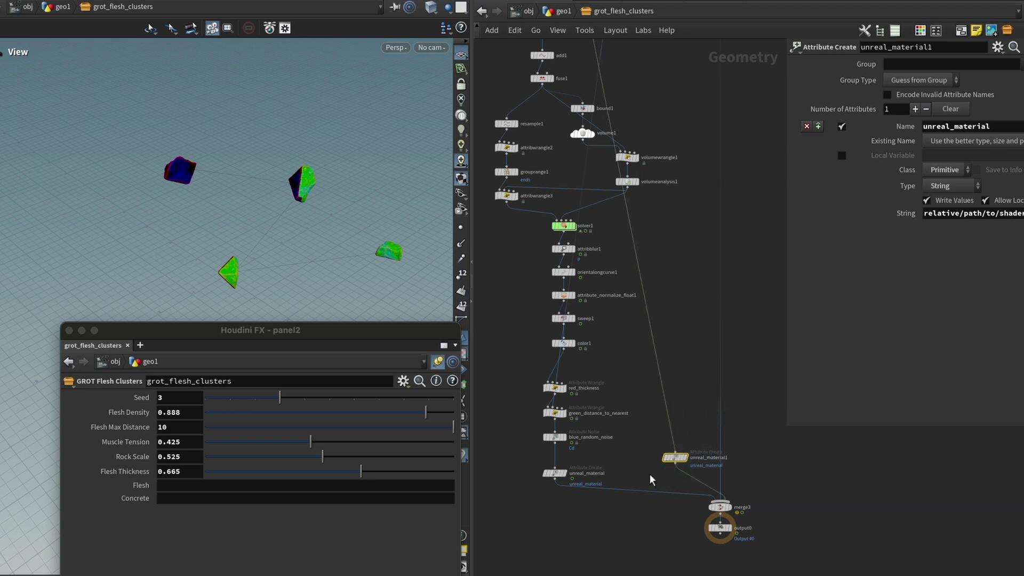
Step: Reference the asset's Concrete parameter in unreal_material1's String value as `chs("../mat_concrete")`
{"action": "right_click", "coordinate": [220, 501]}
{"action": "left_click", "coordinate": [283, 452]}
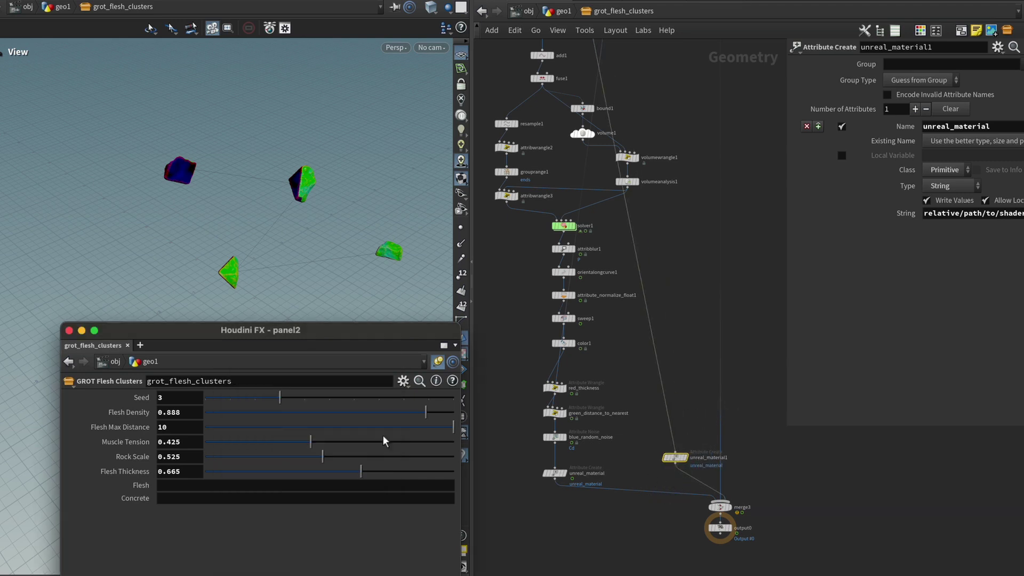
{"action": "right_click", "coordinate": [966, 216]}
{"action": "left_click", "coordinate": [961, 357]}
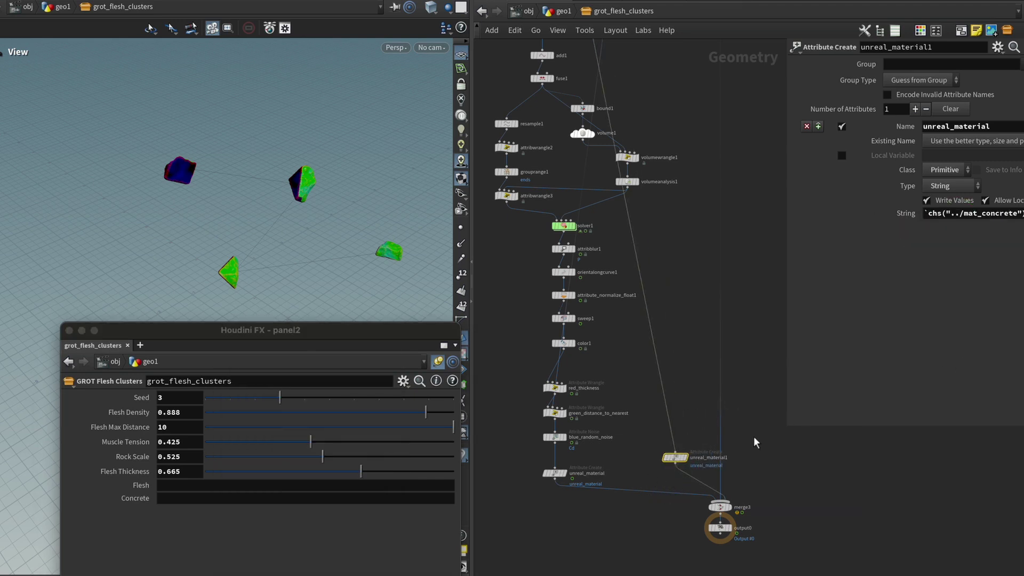
Step: Display the merge3 output and inspect the merged rocks, strands and terrain from several angles
{"action": "middle_click_drag", "start_coordinate": [754, 437], "coordinate": [731, 404]}
{"action": "left_click", "coordinate": [700, 465]}
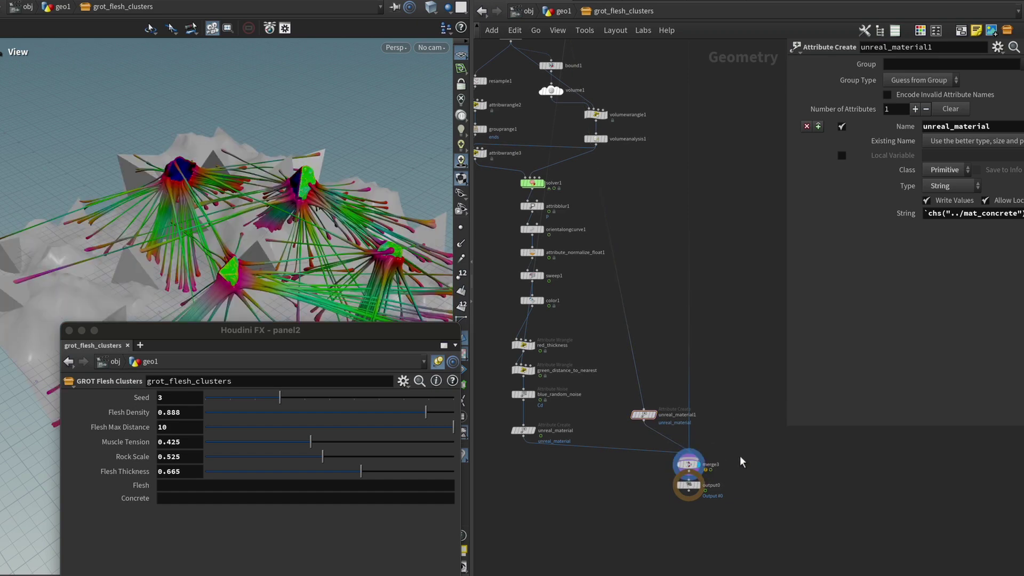
{"action": "left_click_drag", "start_coordinate": [675, 471], "coordinate": [671, 473]}
{"action": "left_click_drag", "start_coordinate": [197, 219], "coordinate": [151, 185]}
{"action": "right_click_drag", "start_coordinate": [151, 185], "coordinate": [263, 208]}
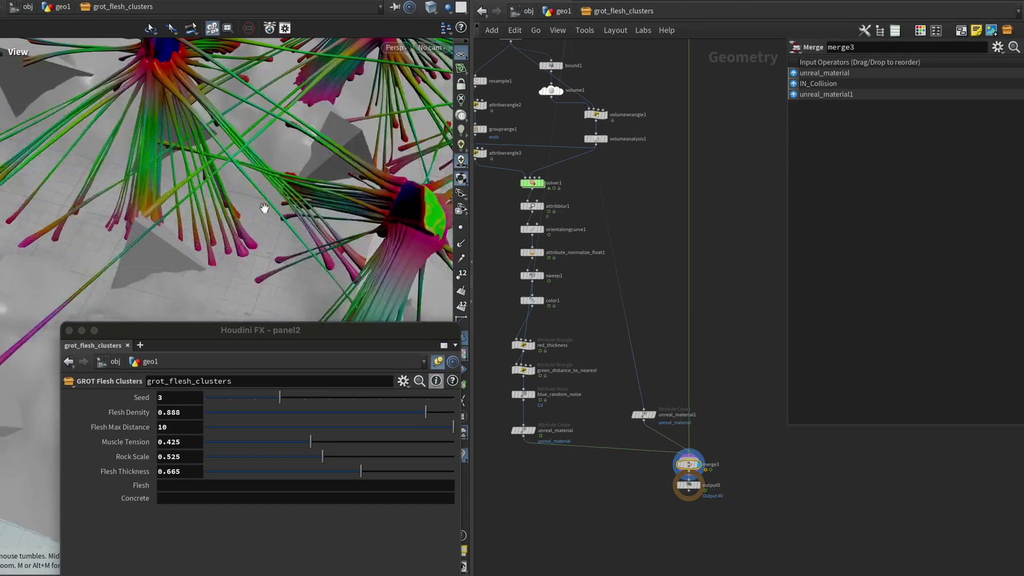
{"action": "left_click_drag", "start_coordinate": [263, 209], "coordinate": [250, 205]}
{"action": "right_click_drag", "start_coordinate": [250, 205], "coordinate": [229, 210]}
{"action": "left_click_drag", "start_coordinate": [229, 210], "coordinate": [291, 231]}
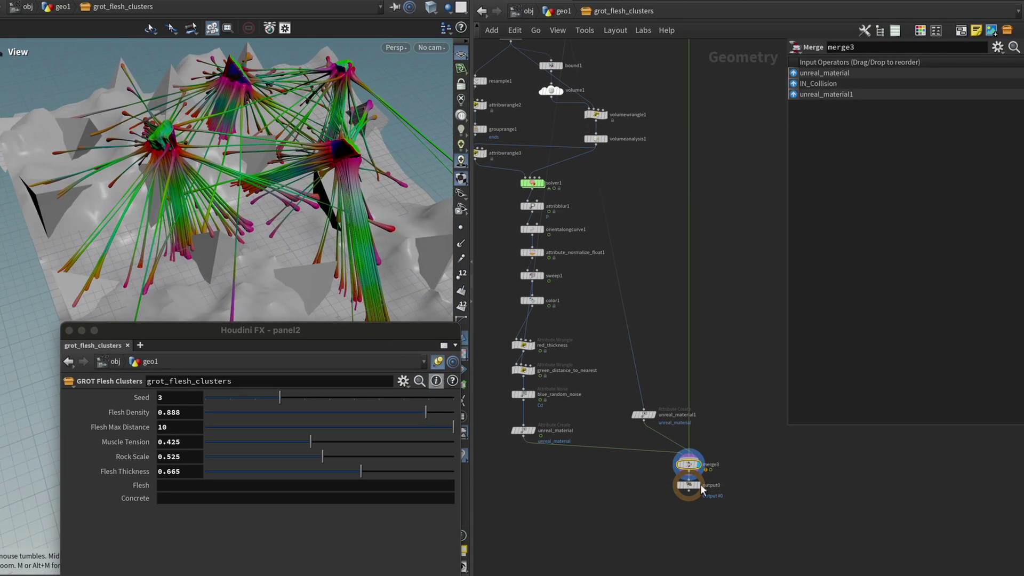
Step: Cut the IN_Collision wire from merge3 so the terrain is left out of the asset's output
{"action": "key", "text": "y"}
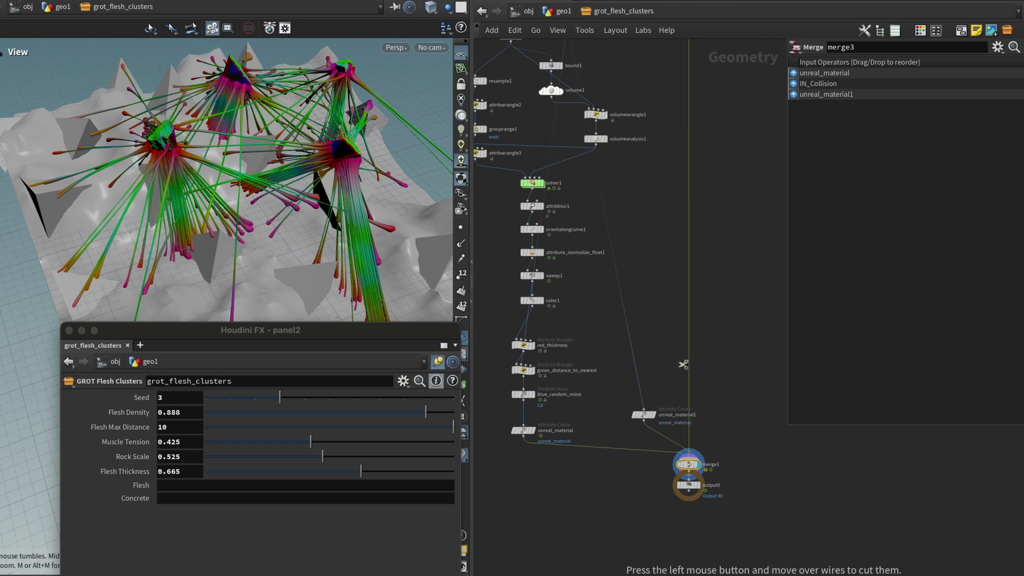
{"action": "left_click_drag", "start_coordinate": [652, 370], "coordinate": [752, 382]}
{"action": "mouse_move", "coordinate": [198, 172]}
{"action": "left_mouse_down"}
{"action": "mouse_move", "coordinate": [245, 196]}
{"action": "mouse_move", "coordinate": [282, 196]}
{"action": "left_mouse_up"}
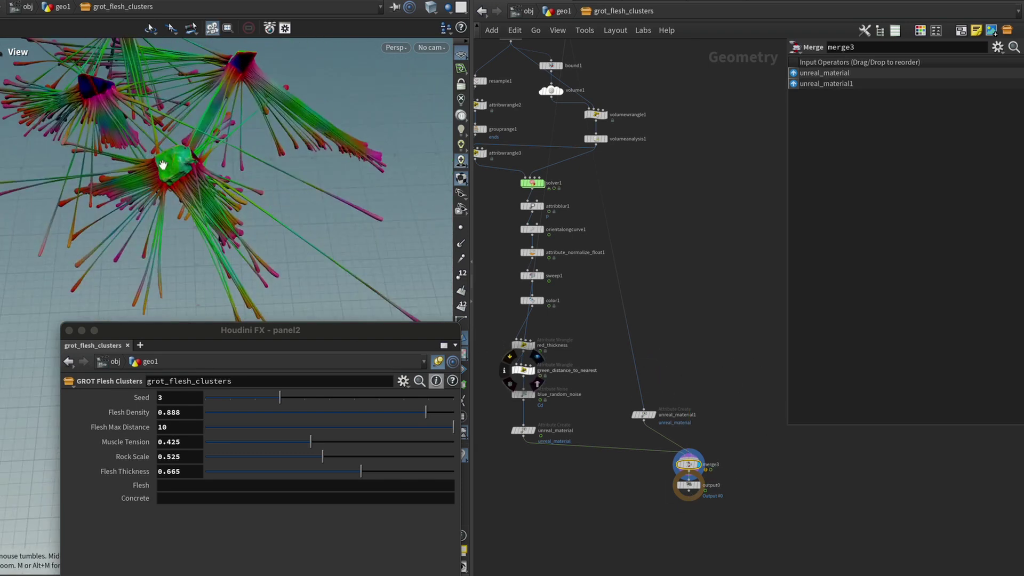
Step: Tidy the network end by moving merge3 and output0 beneath the two Unreal Material nodes
{"action": "left_click", "coordinate": [688, 485], "text": "shift"}
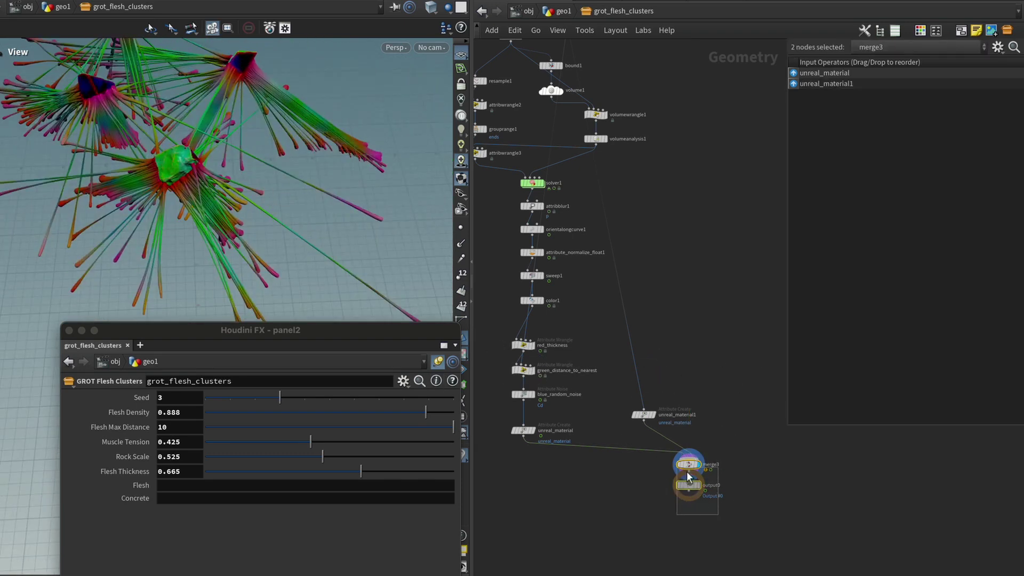
{"action": "left_click_drag", "start_coordinate": [689, 484], "coordinate": [583, 519]}
{"action": "left_click_drag", "start_coordinate": [655, 431], "coordinate": [635, 447]}
Step: Test the asset with Seed 5, Flesh Density 1, Flesh Max Distance 10, Rock Scale 0.797 and Flesh Thickness 0.537
{"action": "left_click_drag", "start_coordinate": [332, 337], "coordinate": [750, 185]}
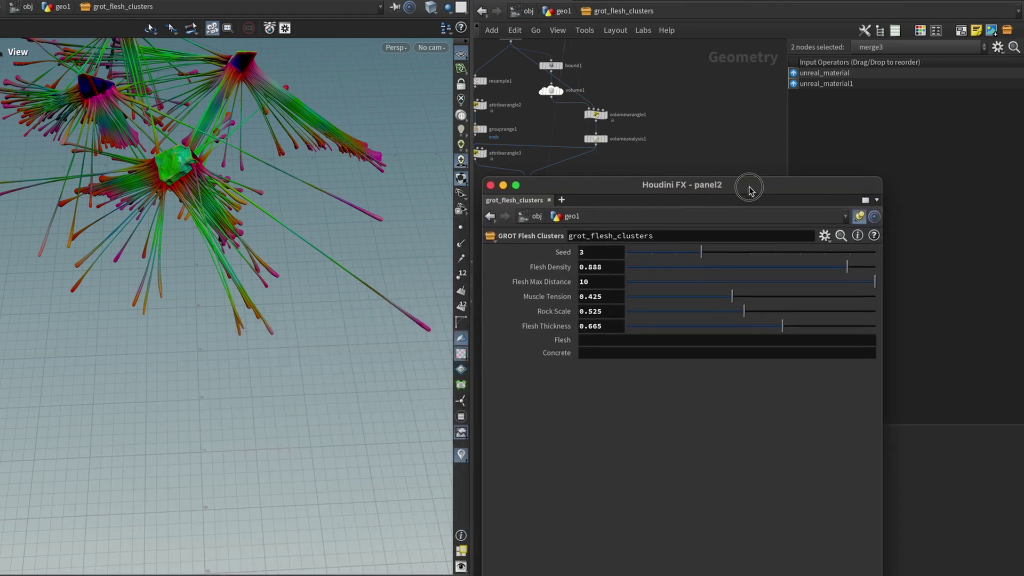
{"action": "left_click_drag", "start_coordinate": [251, 194], "coordinate": [256, 258]}
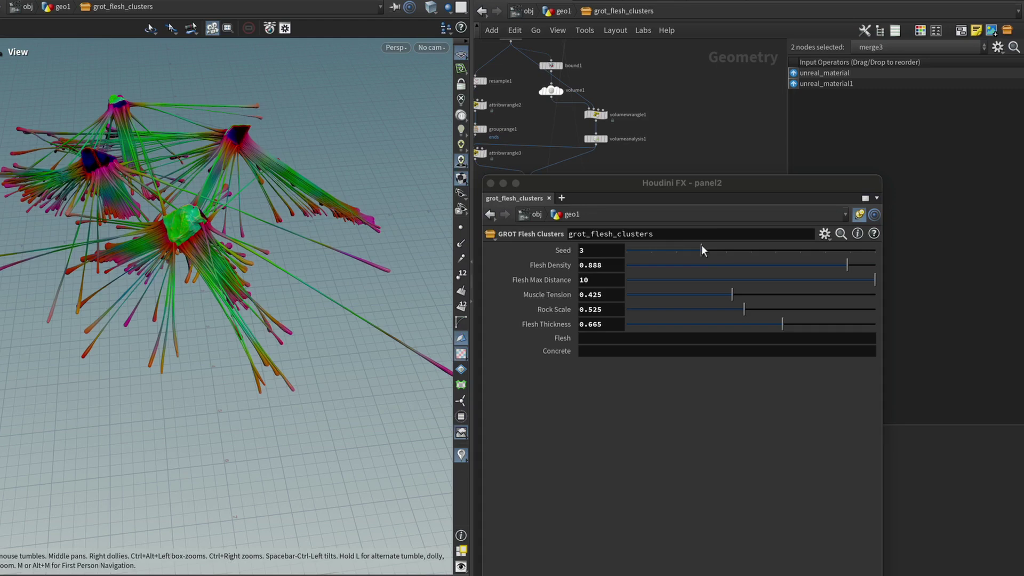
{"action": "left_click_drag", "start_coordinate": [702, 248], "coordinate": [877, 266]}
{"action": "left_click_drag", "start_coordinate": [751, 283], "coordinate": [884, 278]}
{"action": "left_click_drag", "start_coordinate": [744, 309], "coordinate": [819, 304]}
{"action": "mouse_move", "coordinate": [767, 324]}
{"action": "left_mouse_down"}
{"action": "mouse_move", "coordinate": [670, 328]}
{"action": "mouse_move", "coordinate": [754, 321]}
{"action": "left_mouse_up"}
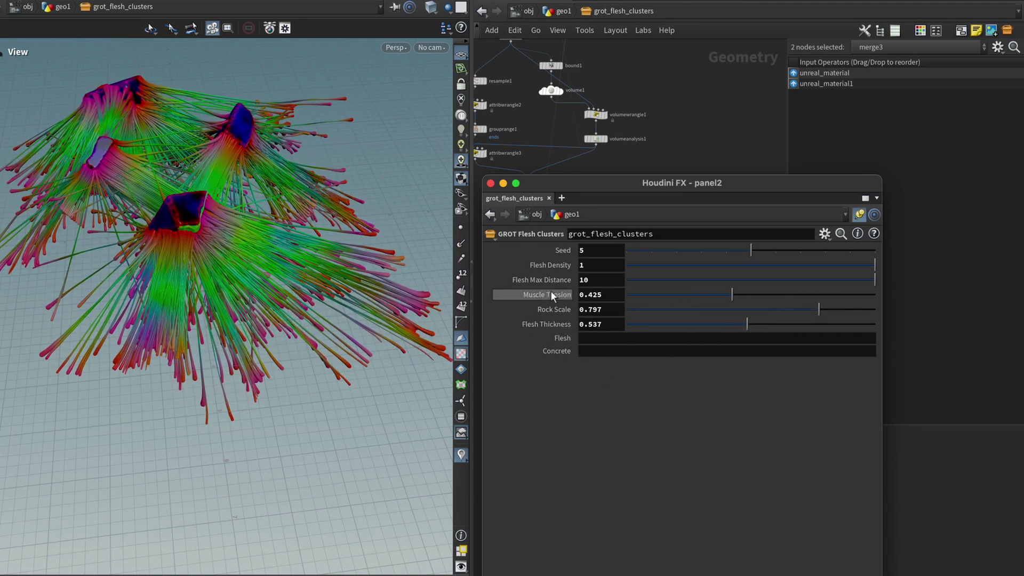
Step: Set the asset's Flesh Density to 0.577 and inspect the strands up close
{"action": "middle_click_drag", "start_coordinate": [202, 168], "coordinate": [222, 213], "text": "alt"}
{"action": "right_click_drag", "start_coordinate": [221, 214], "coordinate": [299, 246], "text": "alt"}
{"action": "left_click_drag", "start_coordinate": [814, 267], "coordinate": [608, 275]}
{"action": "left_click_drag", "start_coordinate": [234, 299], "coordinate": [122, 316]}
Step: Advance the timeline to run the strand simulation, select solver1 and examine the simulated flesh around the rocks
{"action": "left_click_drag", "start_coordinate": [654, 188], "coordinate": [816, 182]}
{"action": "scroll", "coordinate": [559, 198], "scroll_direction": "up", "scroll_amount": 5}
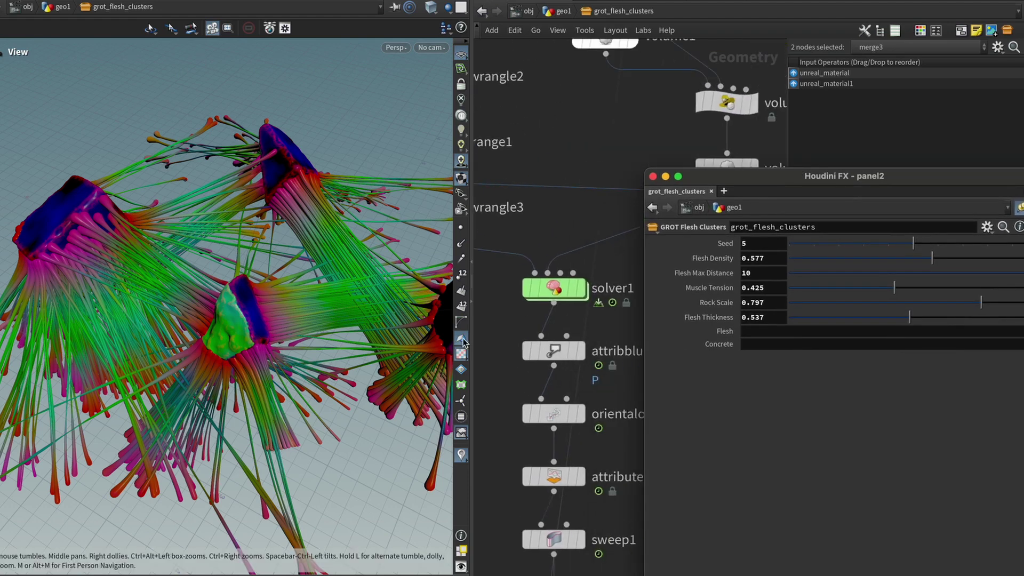
{"action": "left_click", "coordinate": [123, 573]}
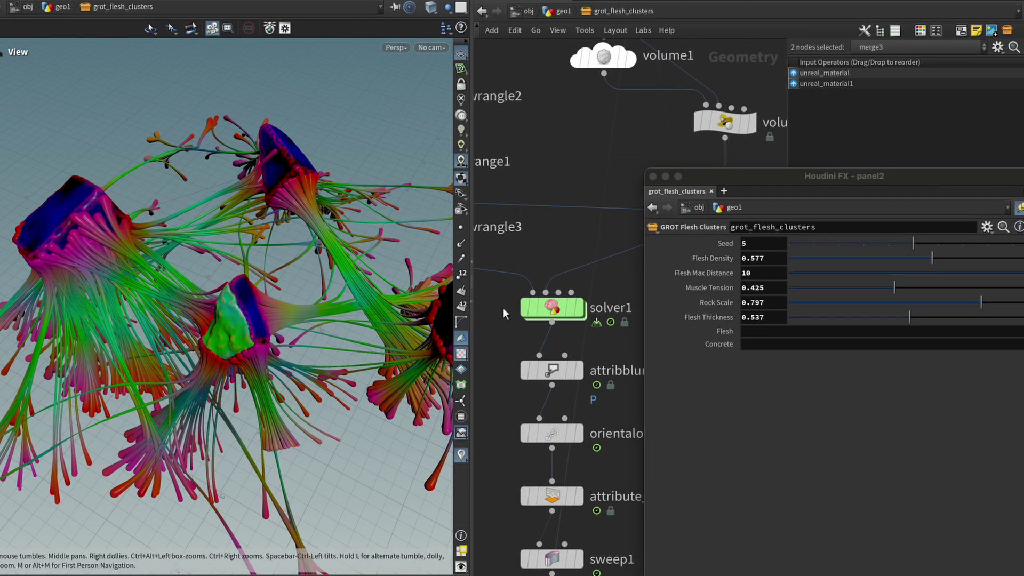
{"action": "left_click", "coordinate": [564, 309]}
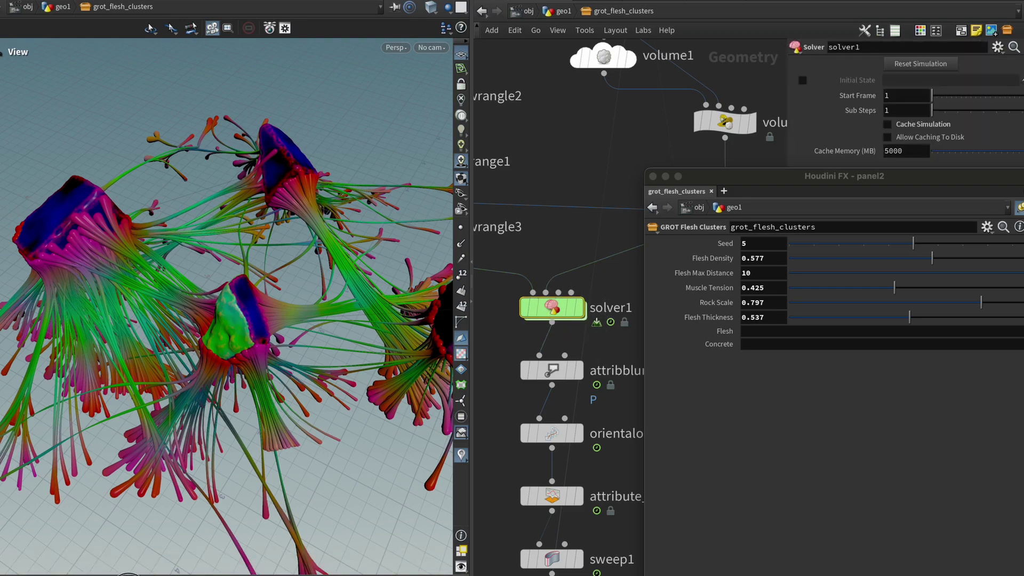
{"action": "mouse_move", "coordinate": [206, 512]}
{"action": "left_mouse_down"}
{"action": "mouse_move", "coordinate": [219, 353]}
{"action": "mouse_move", "coordinate": [139, 359]}
{"action": "mouse_move", "coordinate": [171, 368]}
{"action": "mouse_move", "coordinate": [224, 510]}
{"action": "left_mouse_up"}
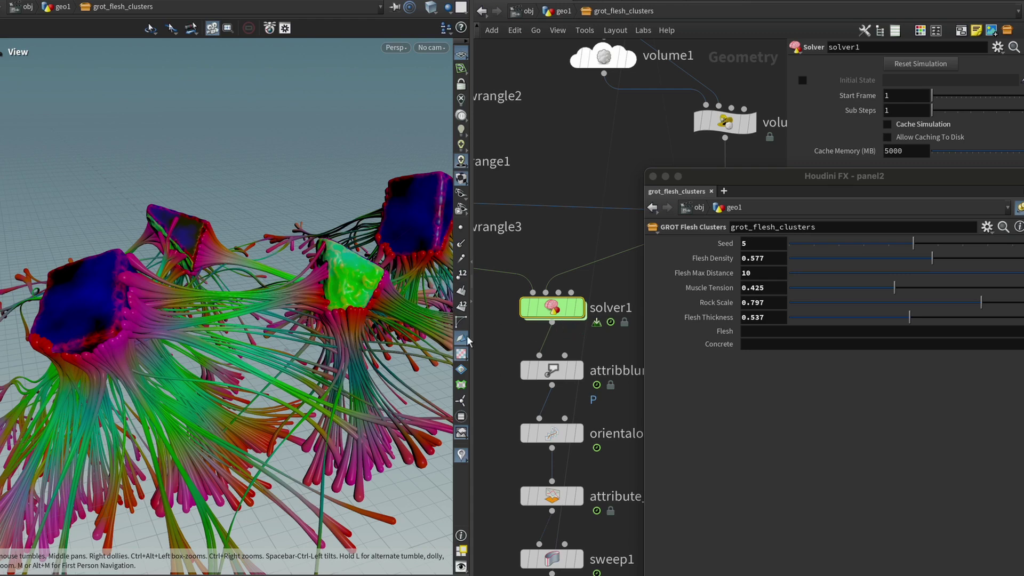
Step: Move the strand nodes from attribblur1 to color1 aside, insert a Time Shift between solver1 and attribblur1, and display its output
{"action": "left_click_drag", "start_coordinate": [468, 342], "coordinate": [457, 341]}
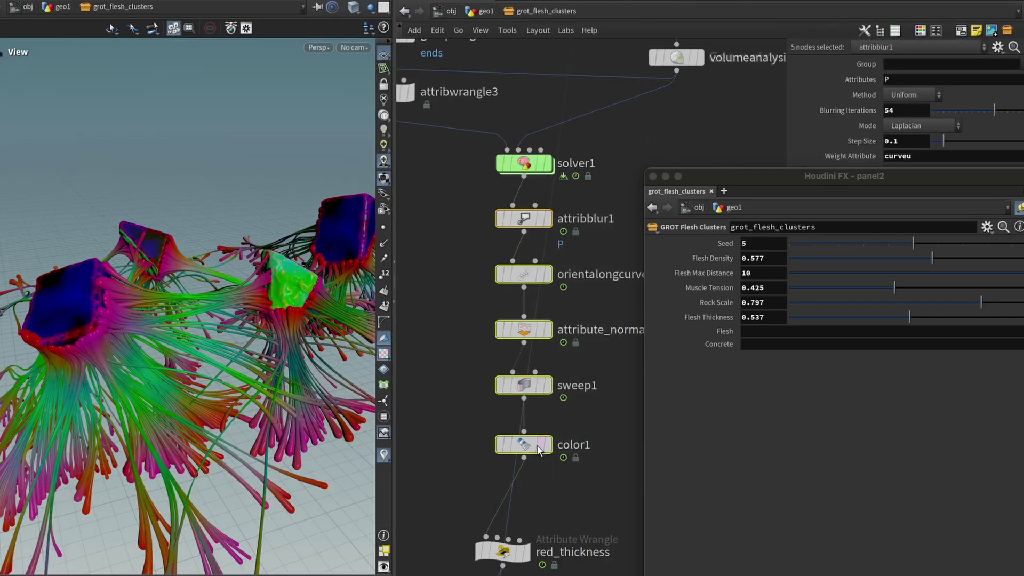
{"action": "left_click_drag", "start_coordinate": [526, 451], "coordinate": [450, 513]}
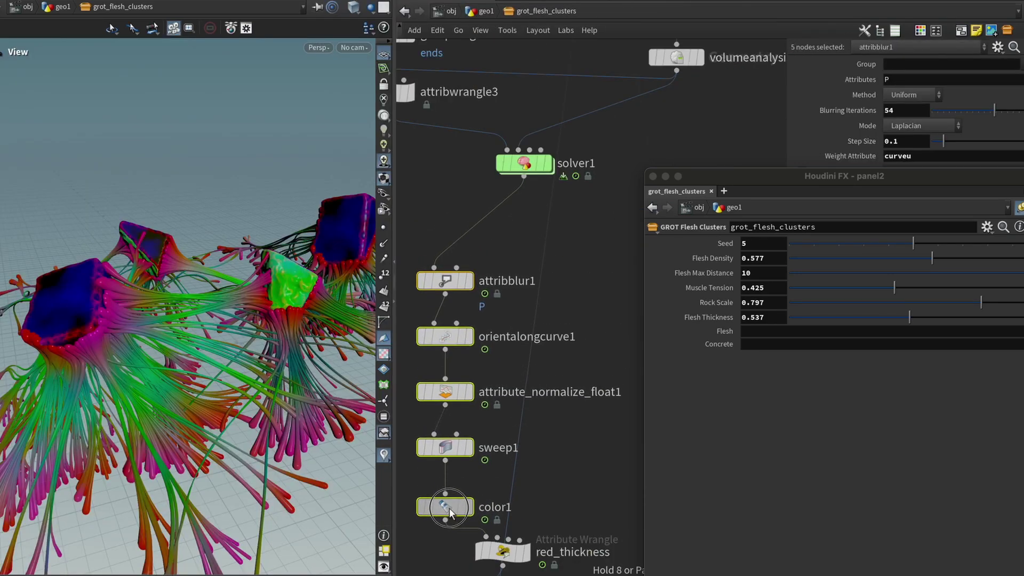
{"action": "left_click", "coordinate": [426, 213]}
{"action": "key", "text": "Tab"}
{"action": "type", "text": "time sh"}
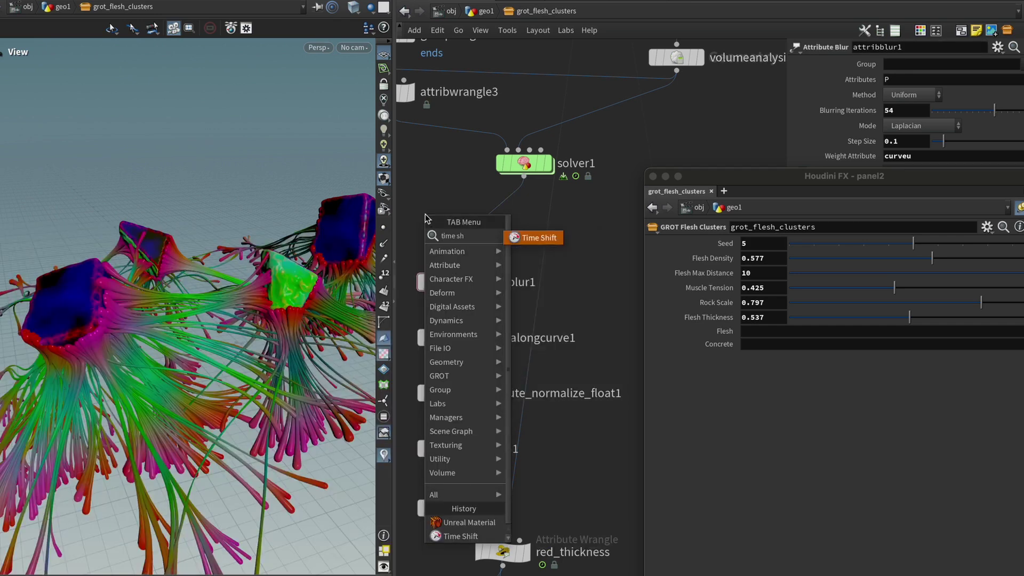
{"action": "key", "text": "Return"}
{"action": "left_click", "coordinate": [437, 224]}
{"action": "left_click_drag", "start_coordinate": [437, 224], "coordinate": [448, 244]}
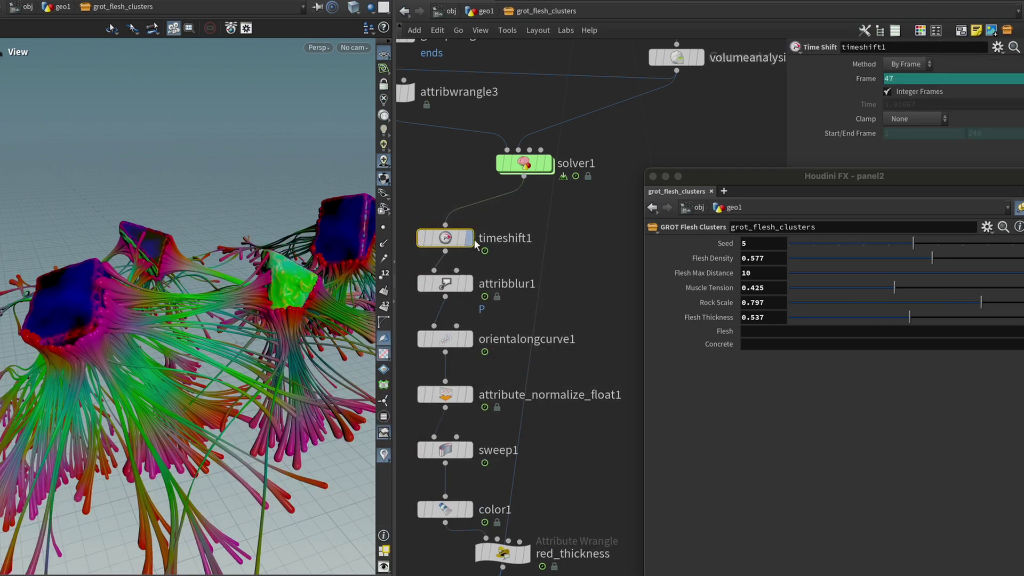
{"action": "left_click", "coordinate": [473, 238]}
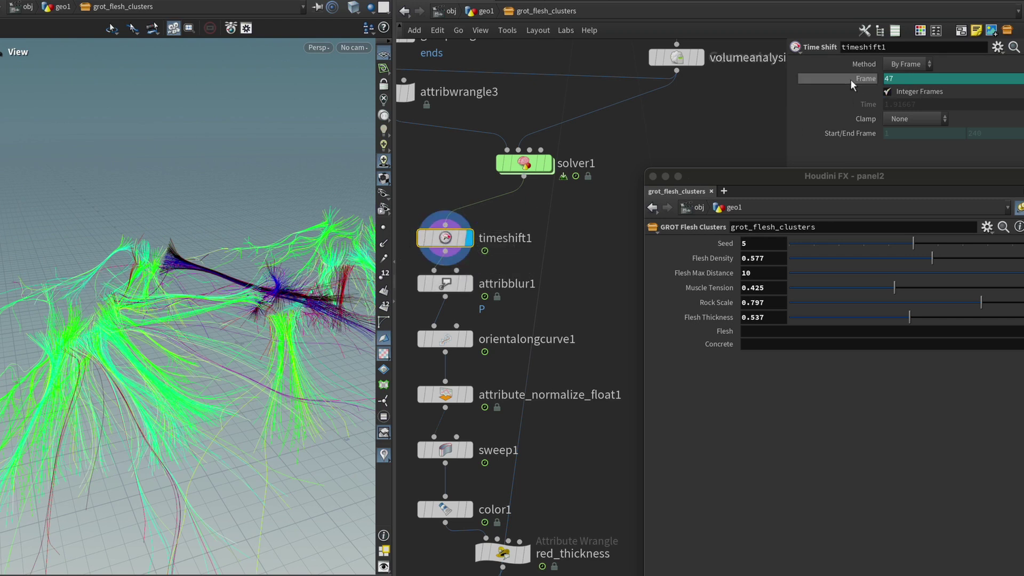
Step: Delete the animated channel on timeshift1's Frame, set it to 30, and compare its output with solver1's in the viewport
{"action": "right_click", "coordinate": [891, 80]}
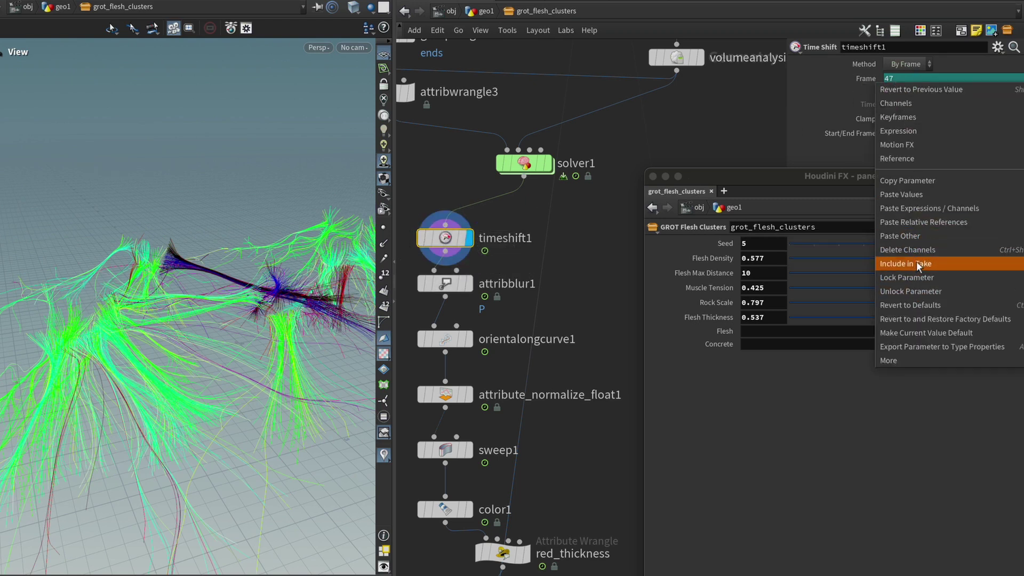
{"action": "left_click", "coordinate": [920, 249]}
{"action": "left_click", "coordinate": [549, 163]}
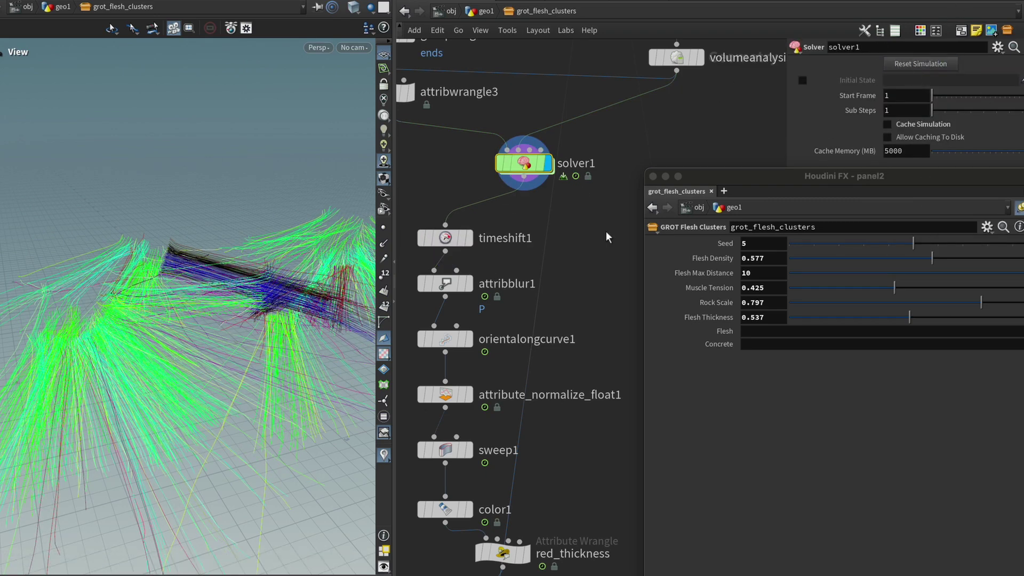
{"action": "left_click", "coordinate": [447, 244]}
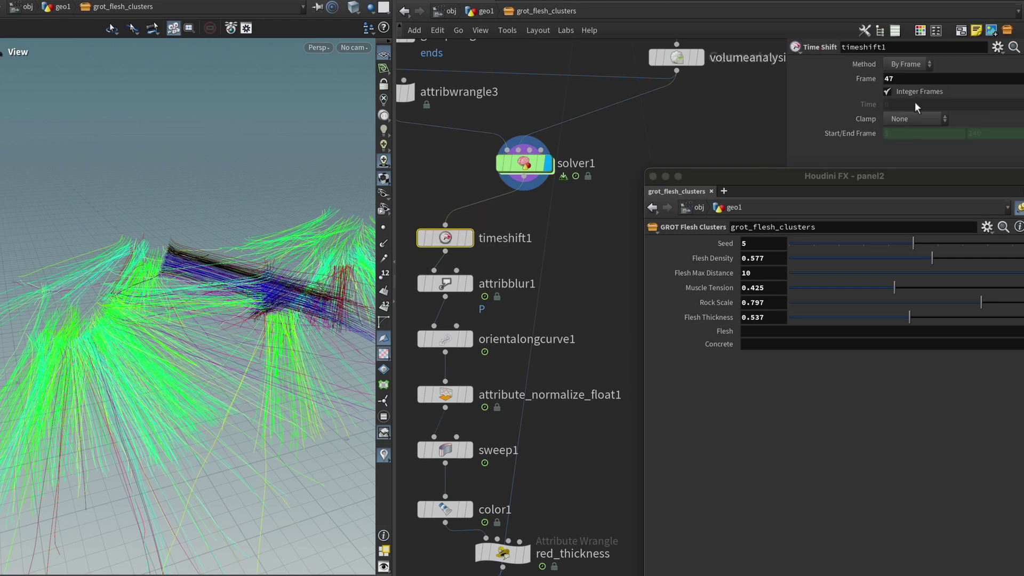
{"action": "left_click_drag", "start_coordinate": [895, 78], "coordinate": [850, 82]}
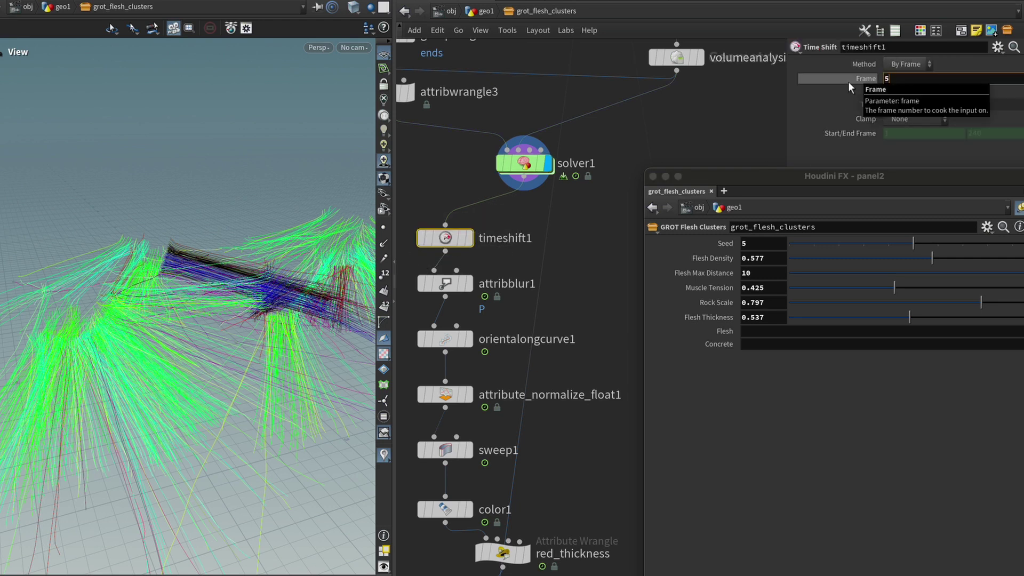
{"action": "key", "text": "BackSpace"}
{"action": "type", "text": "30"}
{"action": "key", "text": "Return"}
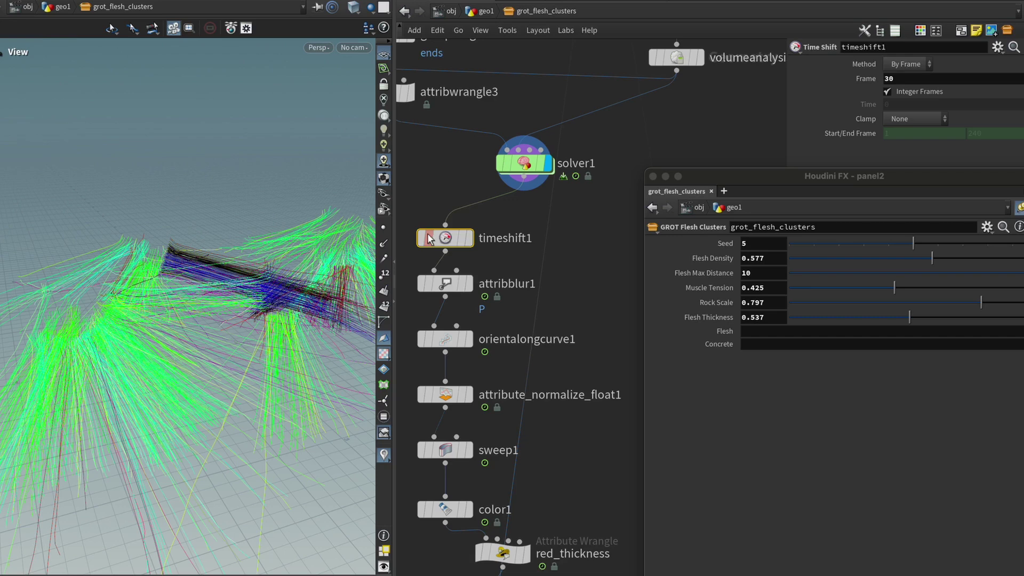
{"action": "left_click", "coordinate": [470, 239]}
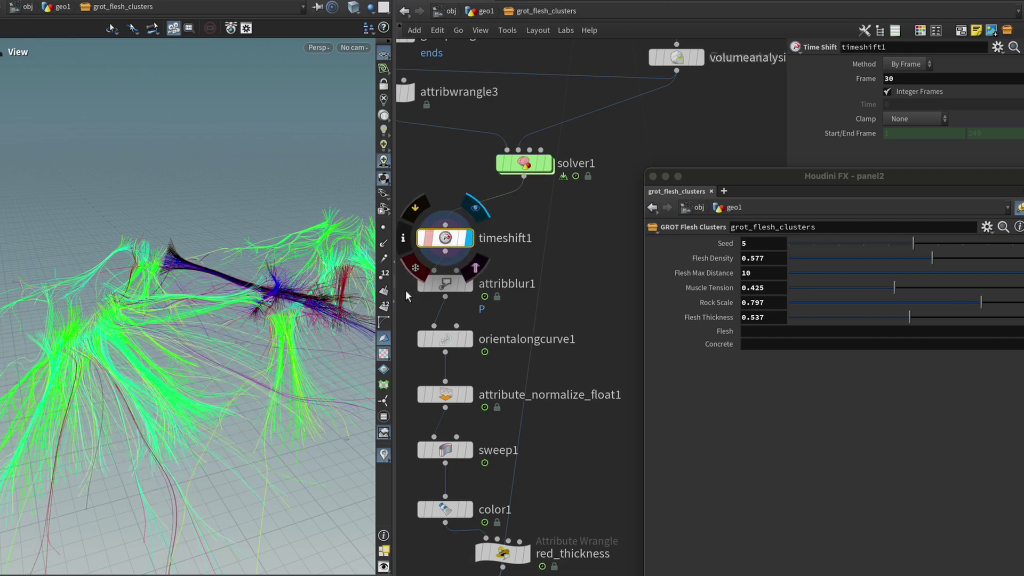
{"action": "mouse_move", "coordinate": [192, 371]}
{"action": "left_mouse_down"}
{"action": "mouse_move", "coordinate": [160, 382]}
{"action": "mouse_move", "coordinate": [195, 369]}
{"action": "left_mouse_up"}
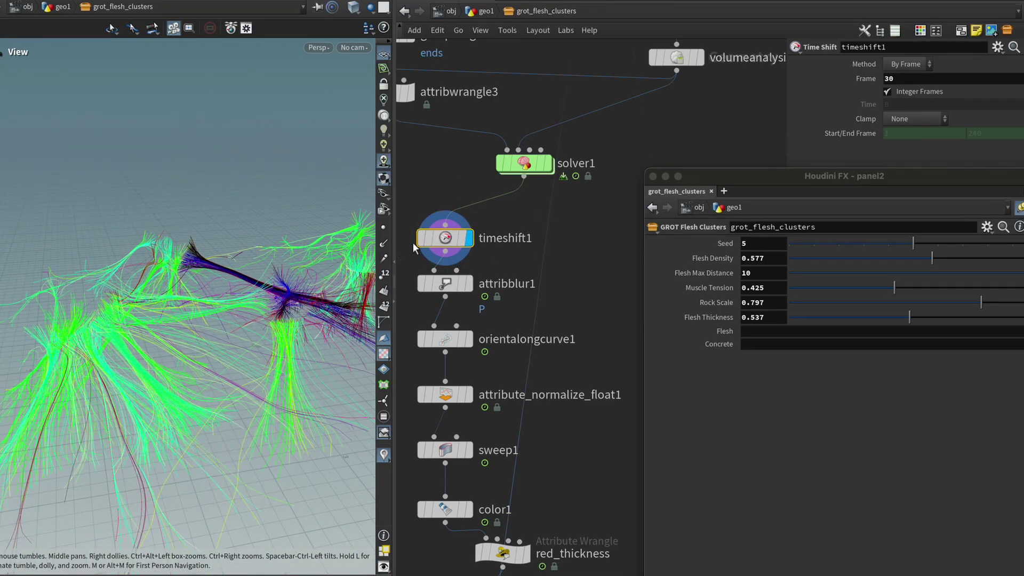
Step: Try timeshift1 at frame 50, return it to frame 30, and inspect the strands
{"action": "mouse_move", "coordinate": [451, 248]}
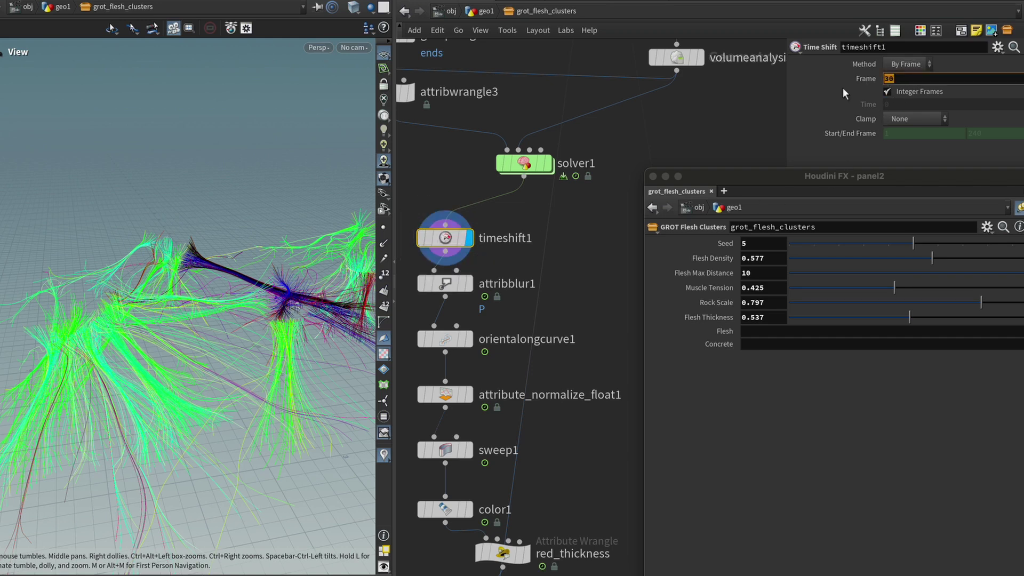
{"action": "type", "text": "50"}
{"action": "key", "text": "Return"}
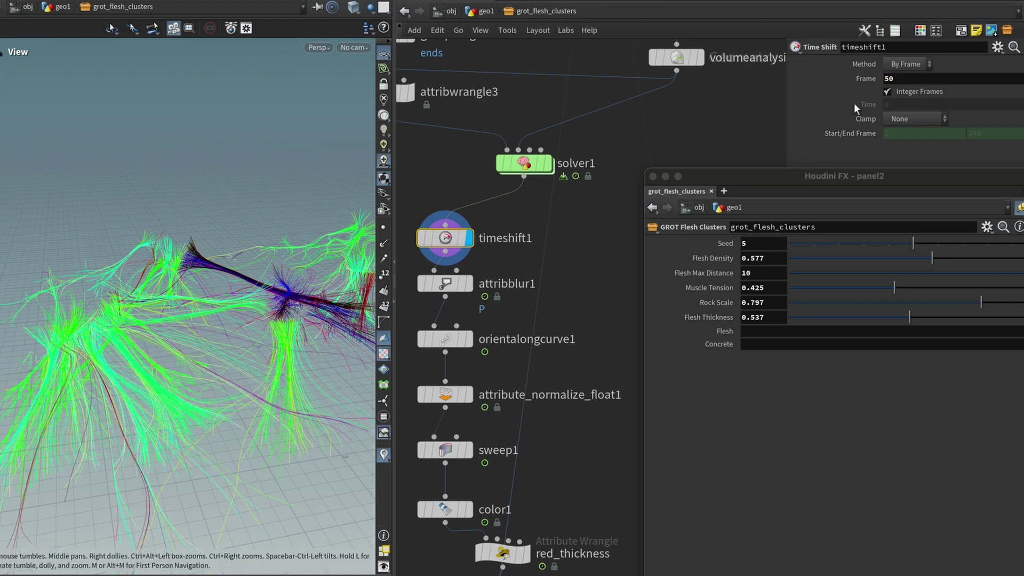
{"action": "double_click", "coordinate": [895, 79]}
{"action": "type", "text": "30"}
{"action": "key", "text": "Return"}
{"action": "mouse_move", "coordinate": [196, 309]}
{"action": "left_mouse_down"}
{"action": "mouse_move", "coordinate": [186, 320]}
{"action": "mouse_move", "coordinate": [211, 321]}
{"action": "left_mouse_up"}
{"action": "middle_click_drag", "start_coordinate": [227, 353], "coordinate": [198, 322]}
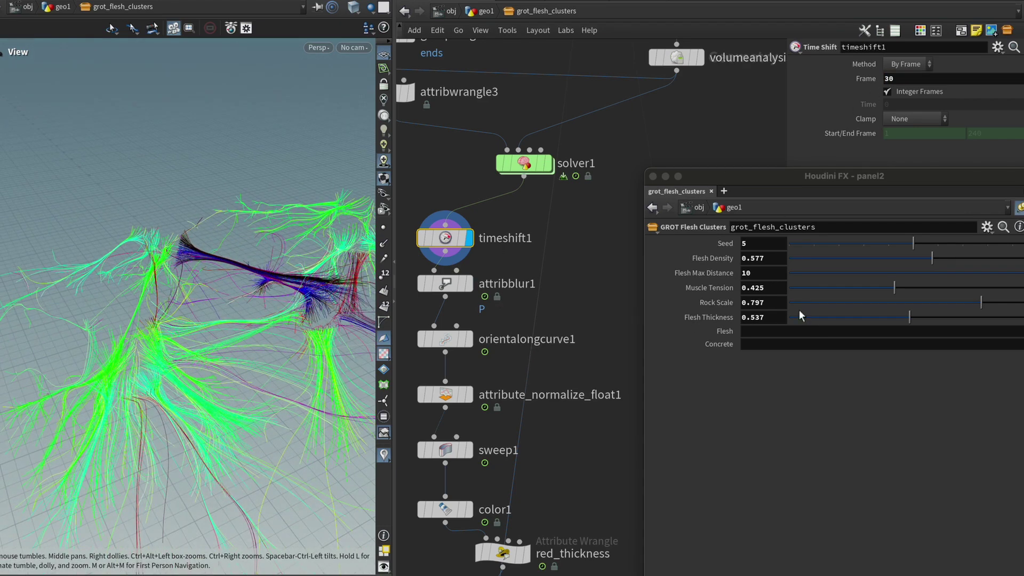
Step: Link timeshift1's Frame to the asset's Muscle Tension with the expression 30*ch("../muscle_tension")
{"action": "right_click", "coordinate": [762, 288]}
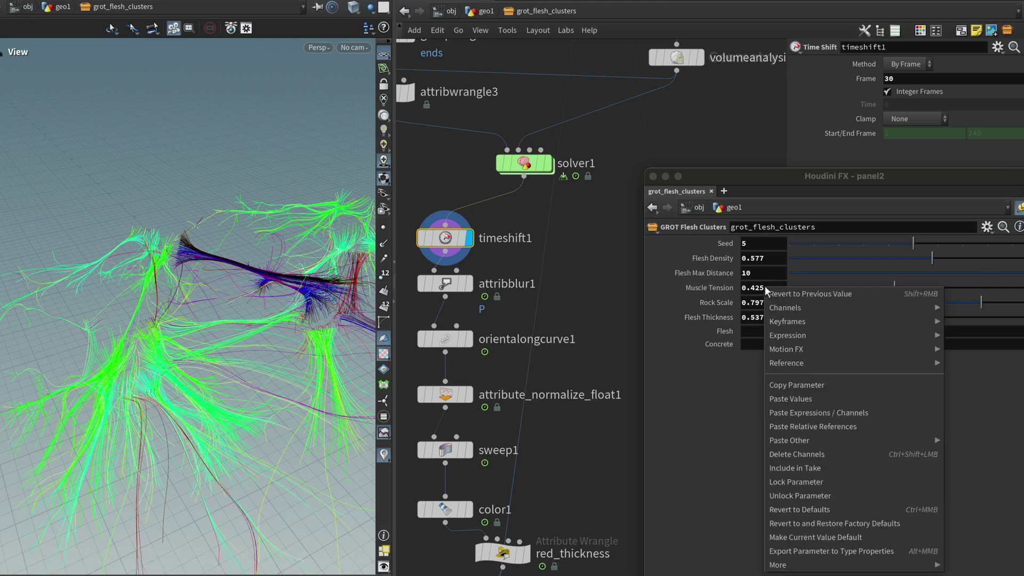
{"action": "left_click", "coordinate": [782, 385]}
{"action": "left_click", "coordinate": [921, 79]}
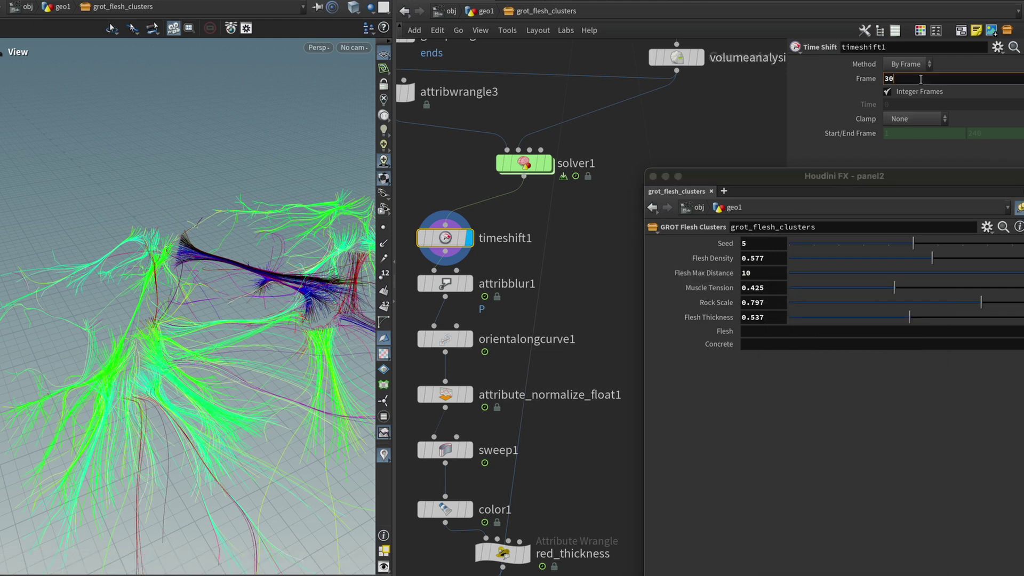
{"action": "type", "text": "*"}
{"action": "right_click", "coordinate": [921, 79]}
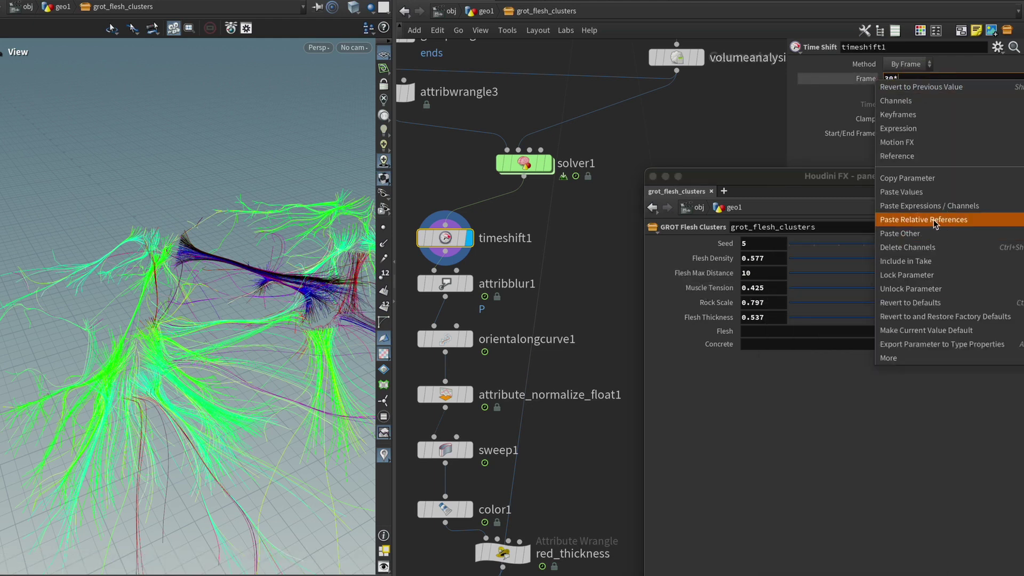
{"action": "left_click", "coordinate": [913, 222]}
{"action": "left_click", "coordinate": [587, 323]}
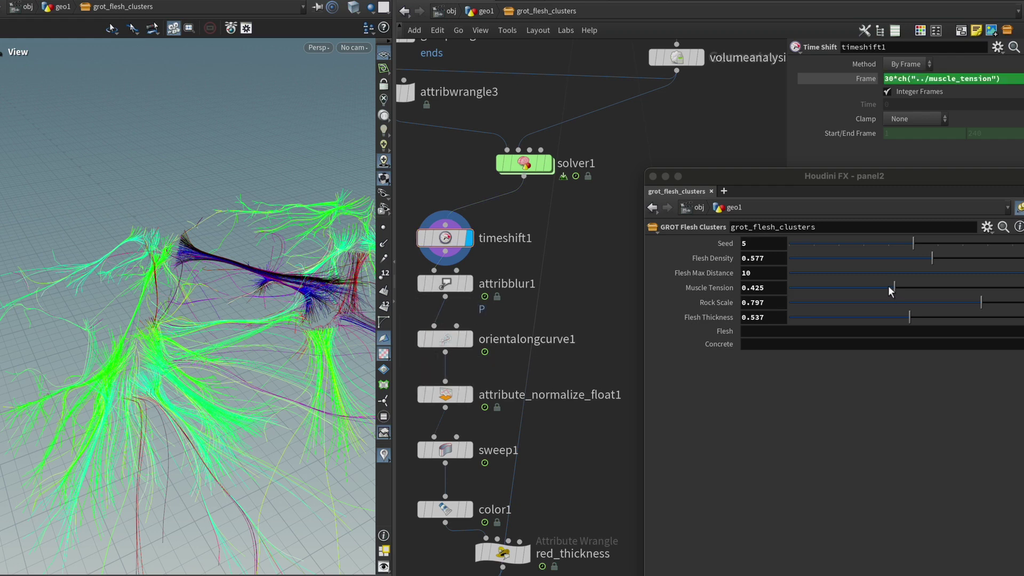
Step: Test the linked Muscle Tension at several low and high values, including 0.43 and 0.589
{"action": "left_click_drag", "start_coordinate": [898, 291], "coordinate": [719, 293]}
{"action": "left_click_drag", "start_coordinate": [146, 354], "coordinate": [164, 345]}
{"action": "left_click_drag", "start_coordinate": [795, 286], "coordinate": [974, 273]}
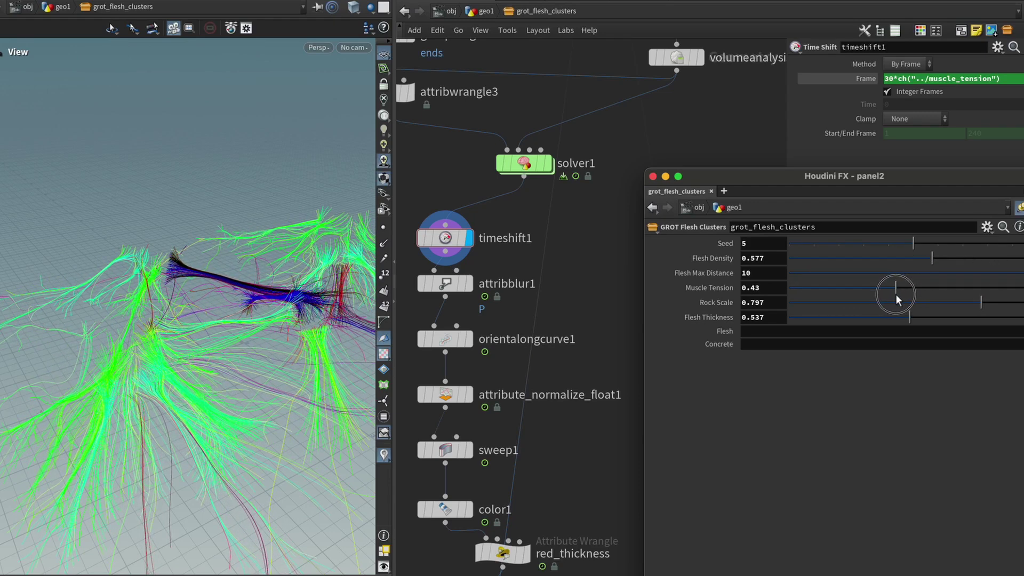
{"action": "key", "text": "l"}
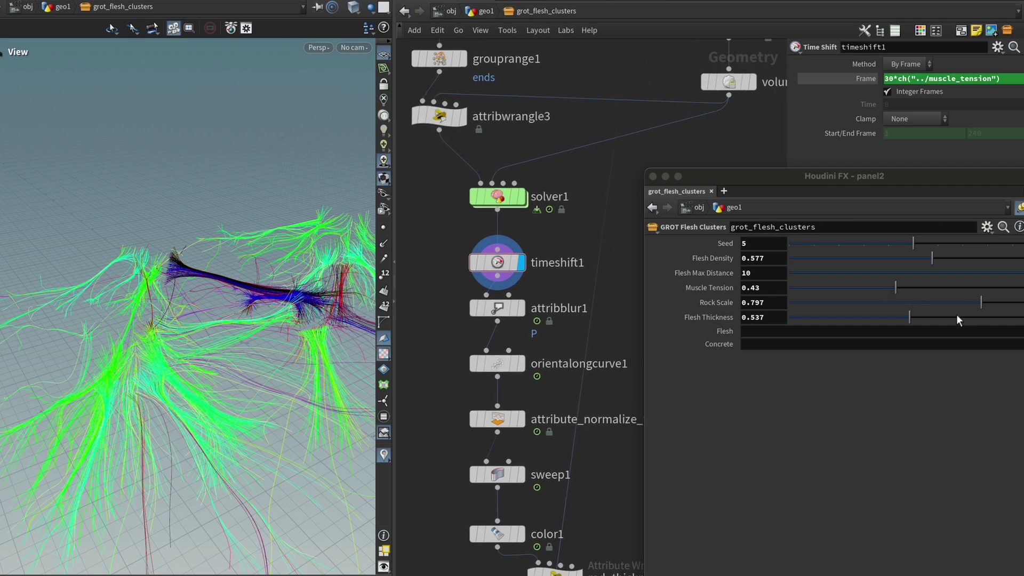
{"action": "left_click_drag", "start_coordinate": [901, 288], "coordinate": [931, 287]}
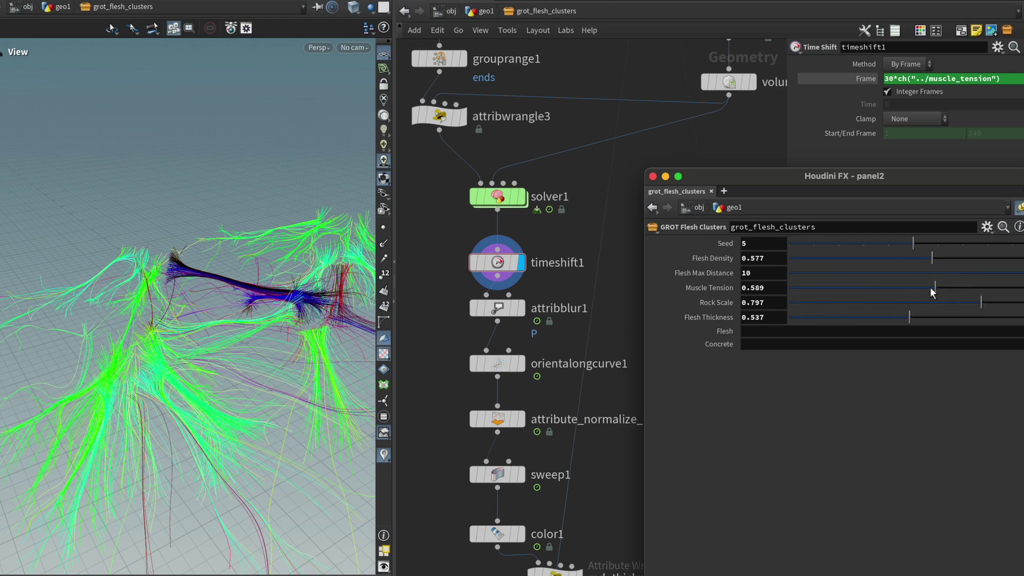
Step: Select solver1, set the asset's Muscle Tension to 0.153, reset the simulation and inspect the strands
{"action": "left_click", "coordinate": [498, 197]}
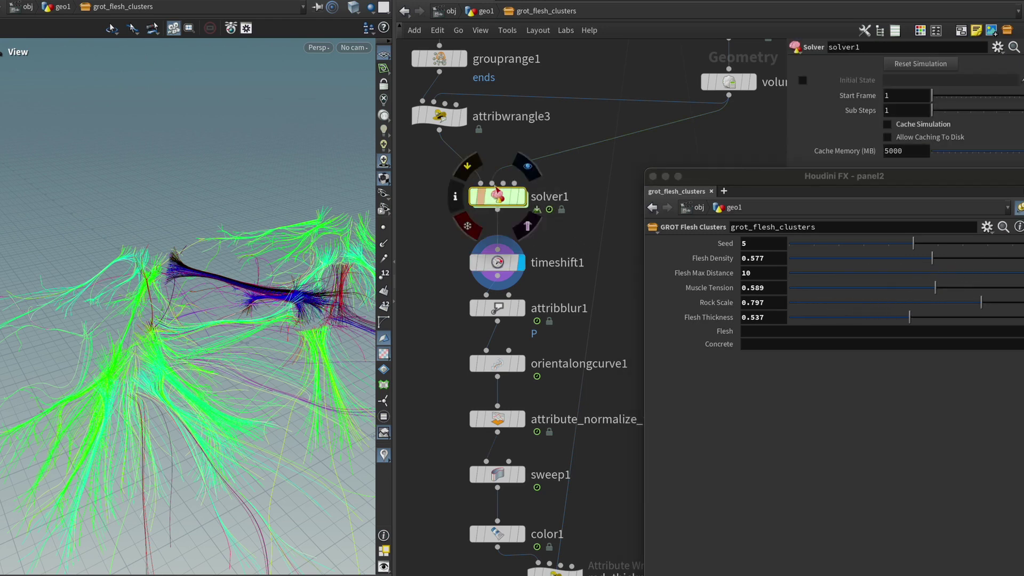
{"action": "left_click", "coordinate": [926, 70]}
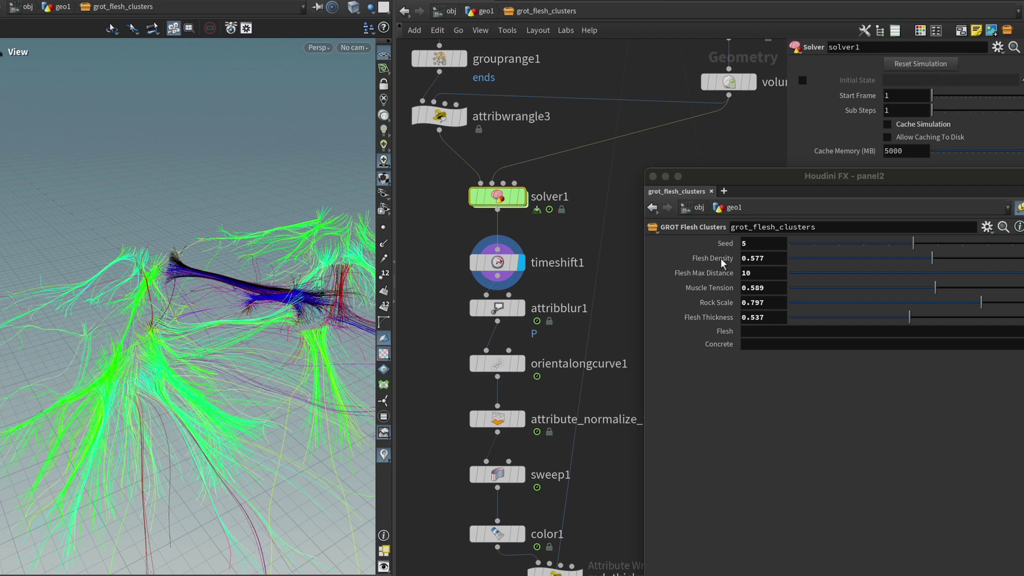
{"action": "left_click_drag", "start_coordinate": [934, 289], "coordinate": [827, 289]}
{"action": "left_click", "coordinate": [941, 67]}
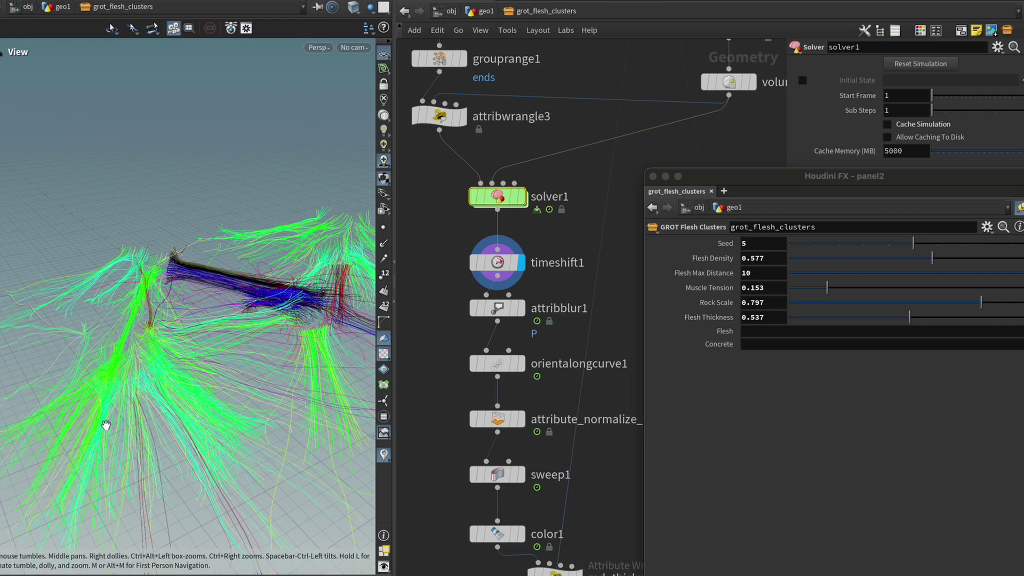
{"action": "left_click_drag", "start_coordinate": [105, 423], "coordinate": [140, 394]}
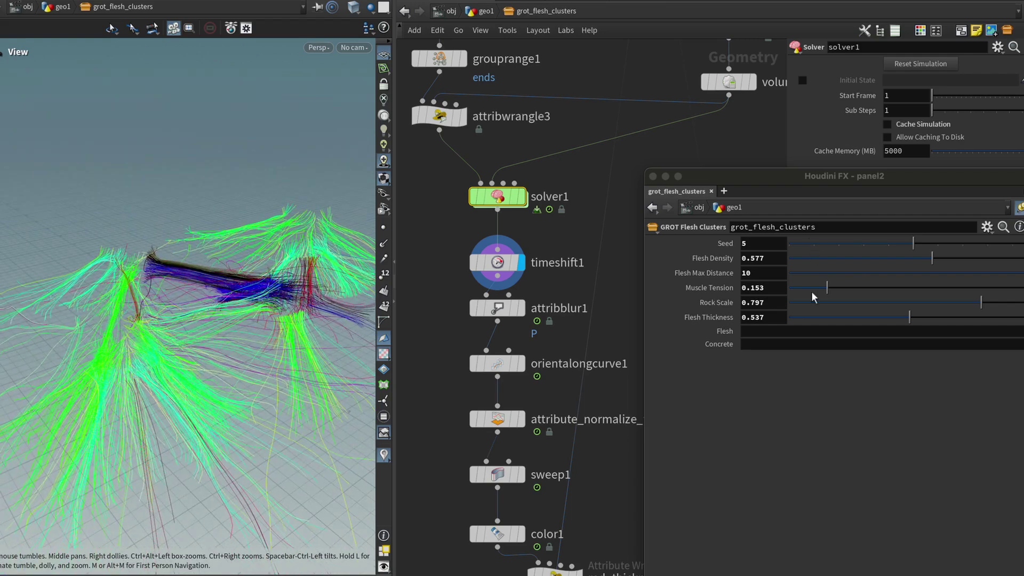
Step: Set Muscle Tension to 0.179, reset solver1's simulation again and examine the updated strands
{"action": "mouse_move", "coordinate": [828, 289]}
{"action": "left_mouse_down"}
{"action": "mouse_move", "coordinate": [948, 283]}
{"action": "mouse_move", "coordinate": [834, 299]}
{"action": "left_mouse_up"}
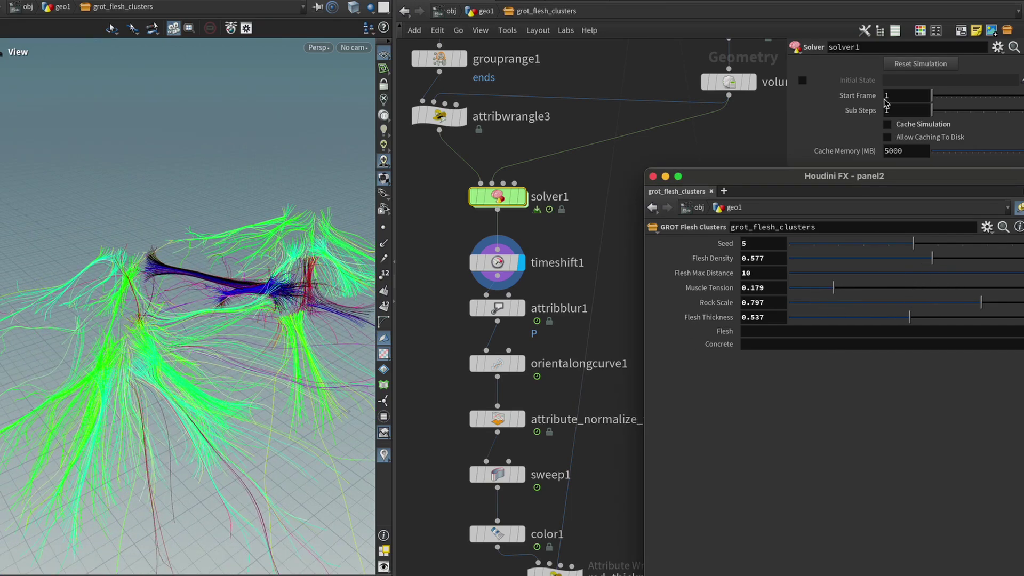
{"action": "left_click", "coordinate": [910, 67]}
{"action": "left_click_drag", "start_coordinate": [166, 346], "coordinate": [191, 352]}
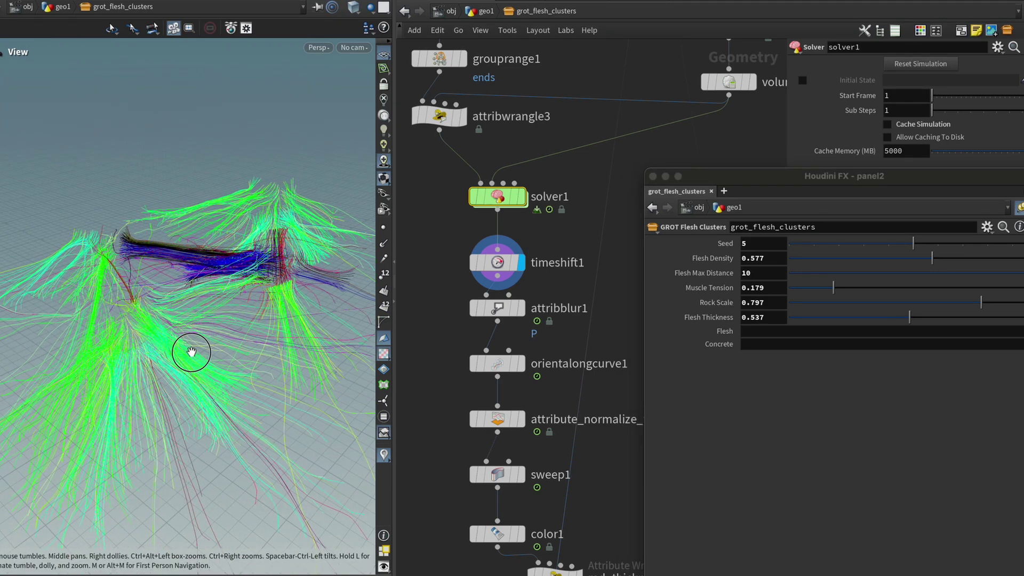
{"action": "left_click_drag", "start_coordinate": [191, 352], "coordinate": [185, 358]}
Step: Reposition the floating parameter window, open the asset's Type Properties and select the Muscle Tension parameter
{"action": "middle_click_drag", "start_coordinate": [590, 443], "coordinate": [587, 405]}
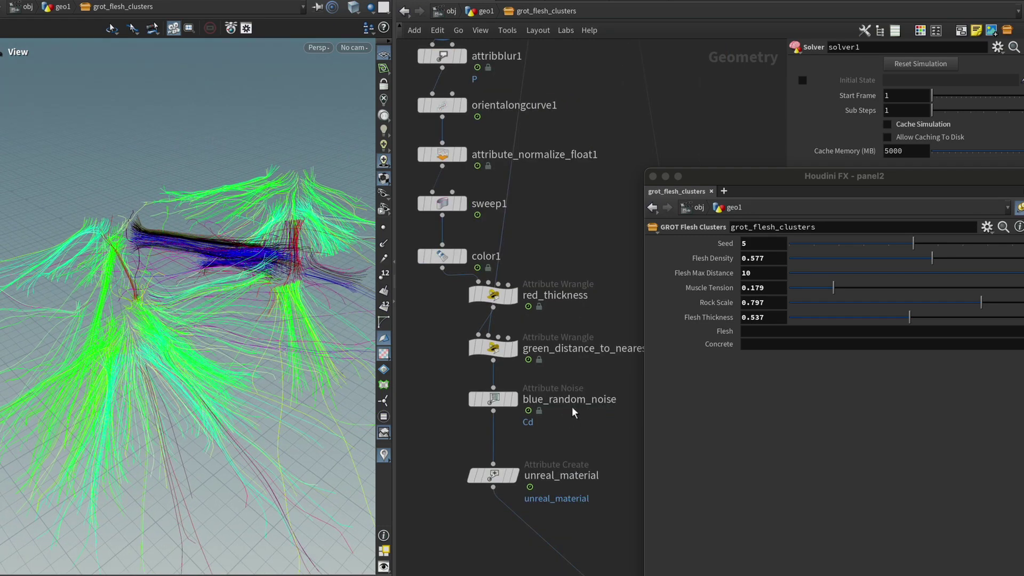
{"action": "left_click_drag", "start_coordinate": [907, 179], "coordinate": [891, 153]}
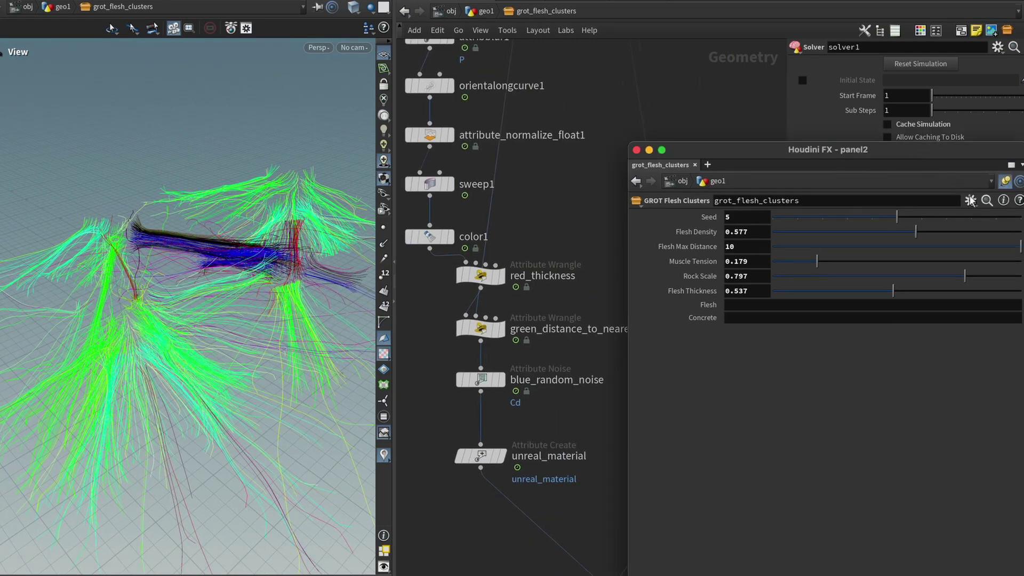
{"action": "left_click_drag", "start_coordinate": [960, 150], "coordinate": [800, 68]}
{"action": "left_click", "coordinate": [810, 120]}
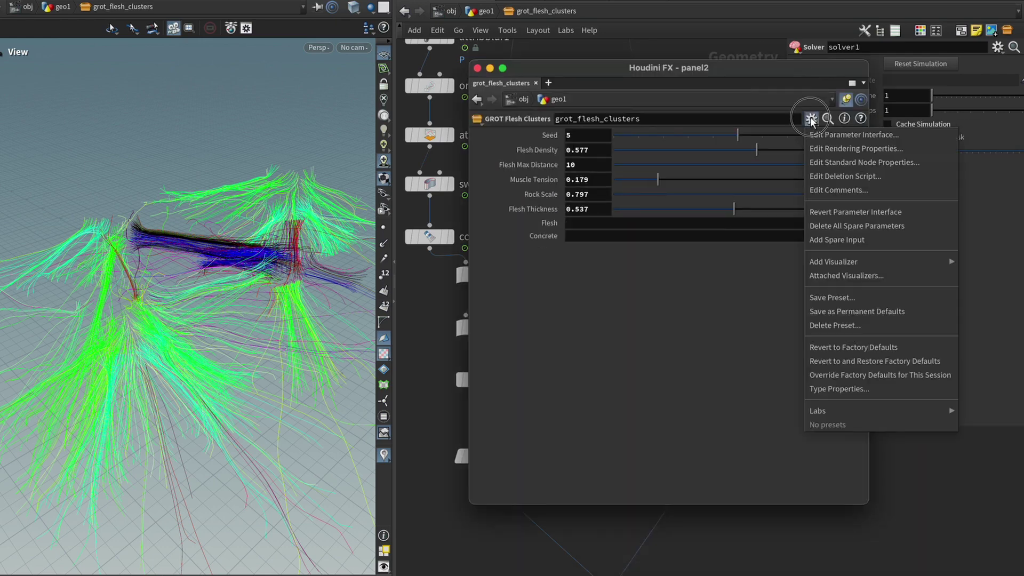
{"action": "left_click", "coordinate": [837, 388]}
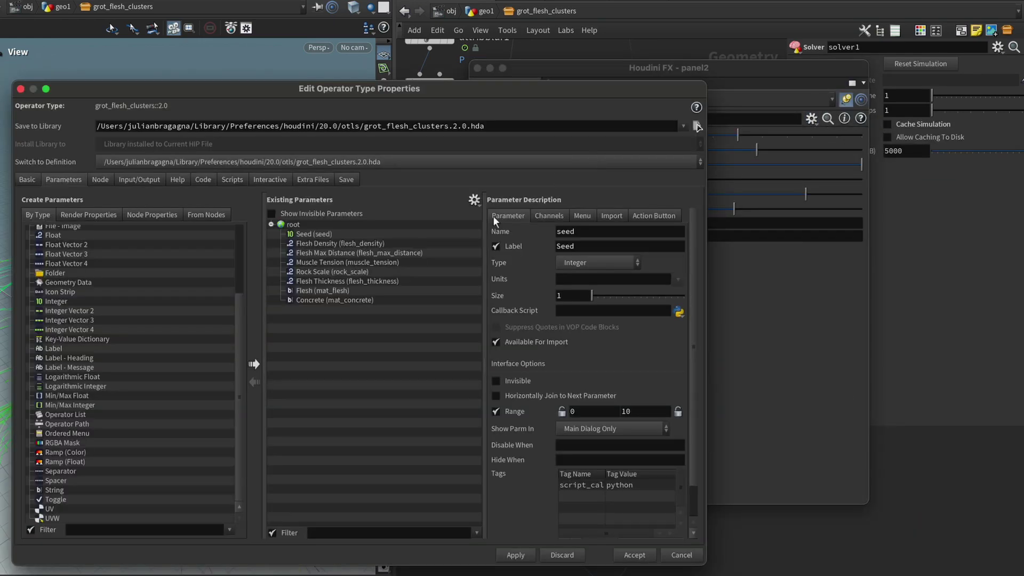
{"action": "left_click", "coordinate": [405, 262]}
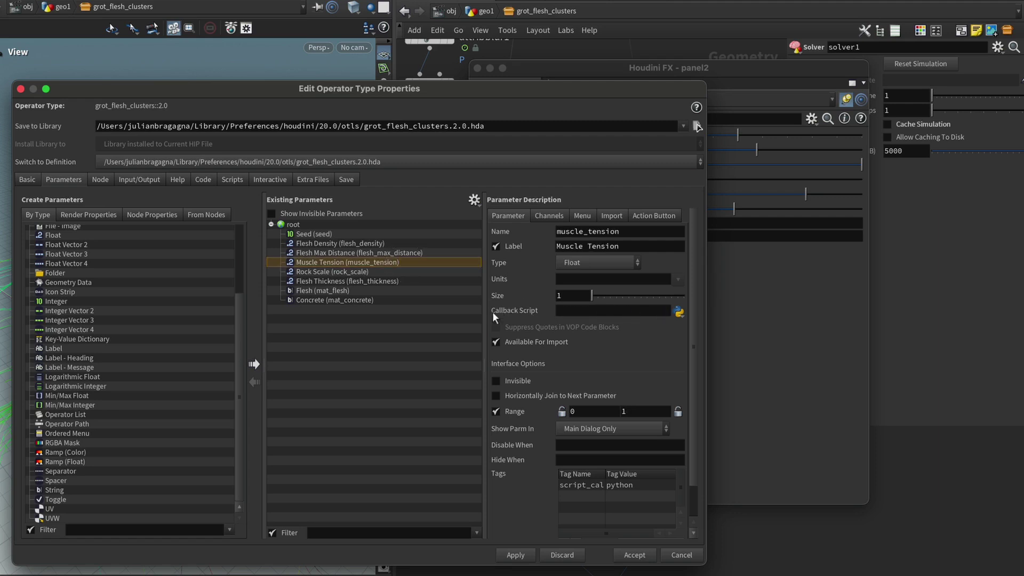
Step: Check the asset's Scripts section, then return to Muscle Tension's Callback Script setting
{"action": "left_click", "coordinate": [563, 311]}
{"action": "left_click", "coordinate": [232, 181]}
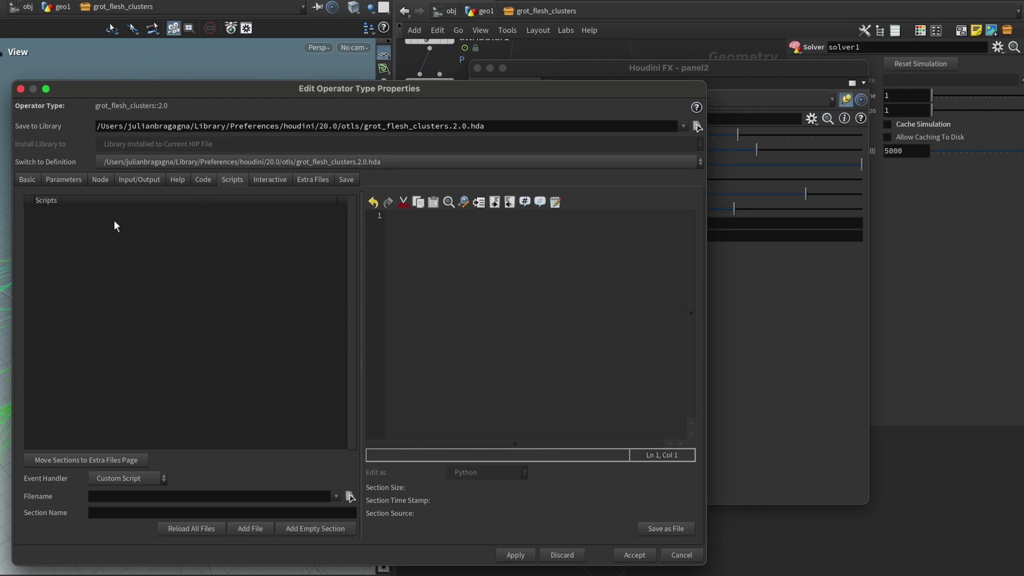
{"action": "left_click", "coordinate": [63, 180]}
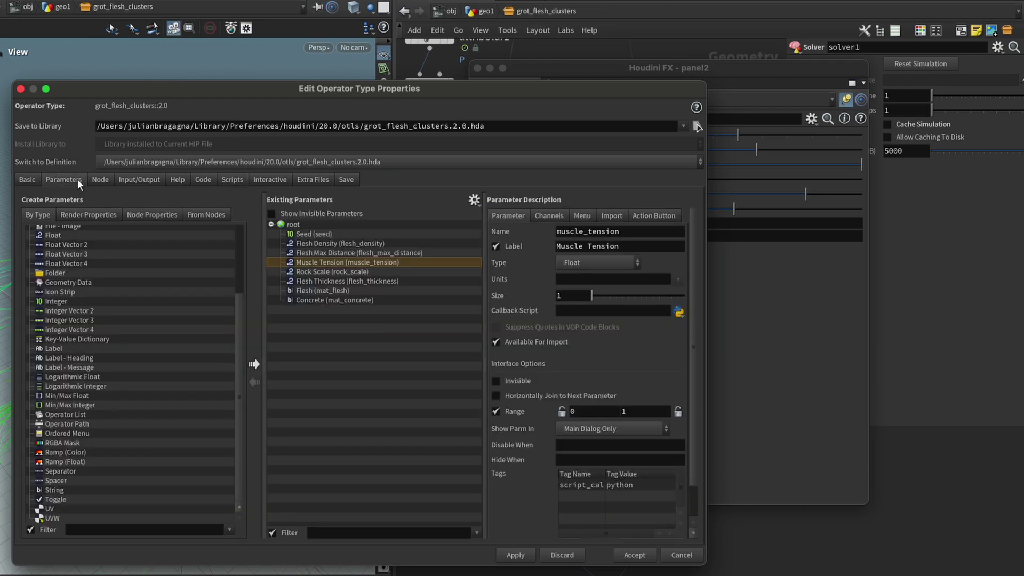
{"action": "left_click", "coordinate": [581, 314]}
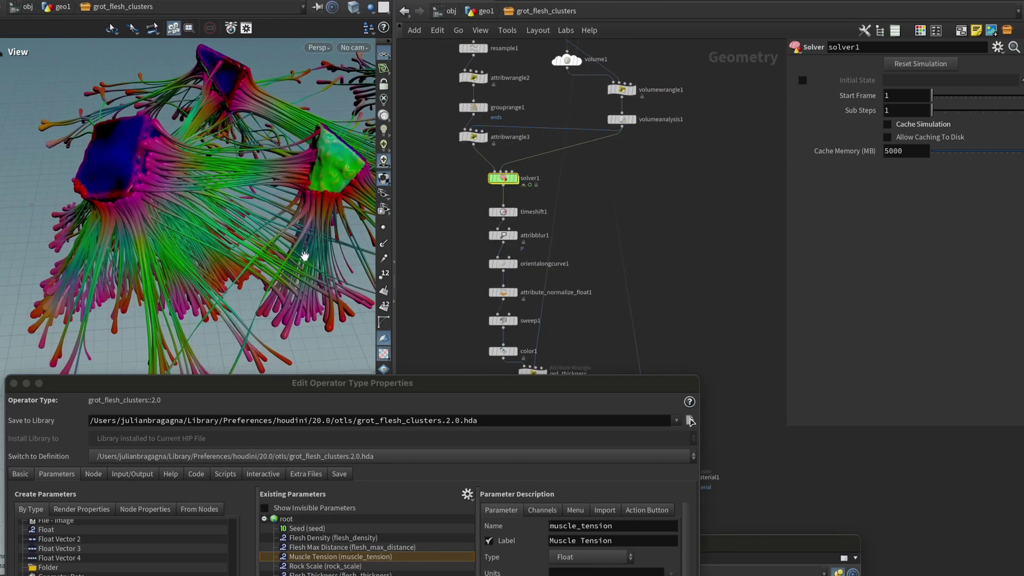
Step: Examine the strands and the grot_flesh_clusters node in geo1, then go back inside the asset to its Type Properties
{"action": "left_click_drag", "start_coordinate": [305, 256], "coordinate": [283, 236]}
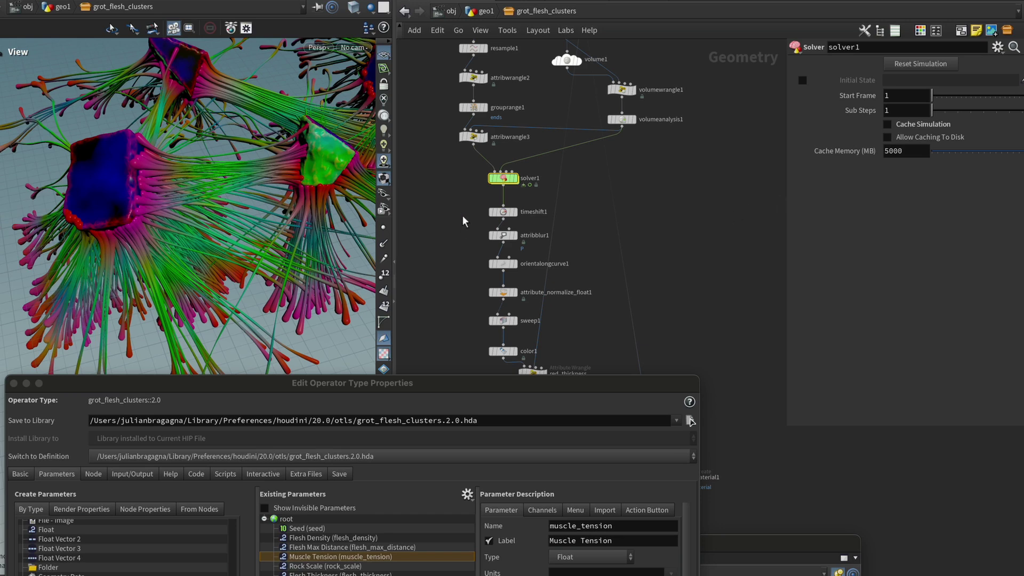
{"action": "left_click_drag", "start_coordinate": [458, 385], "coordinate": [462, 281]}
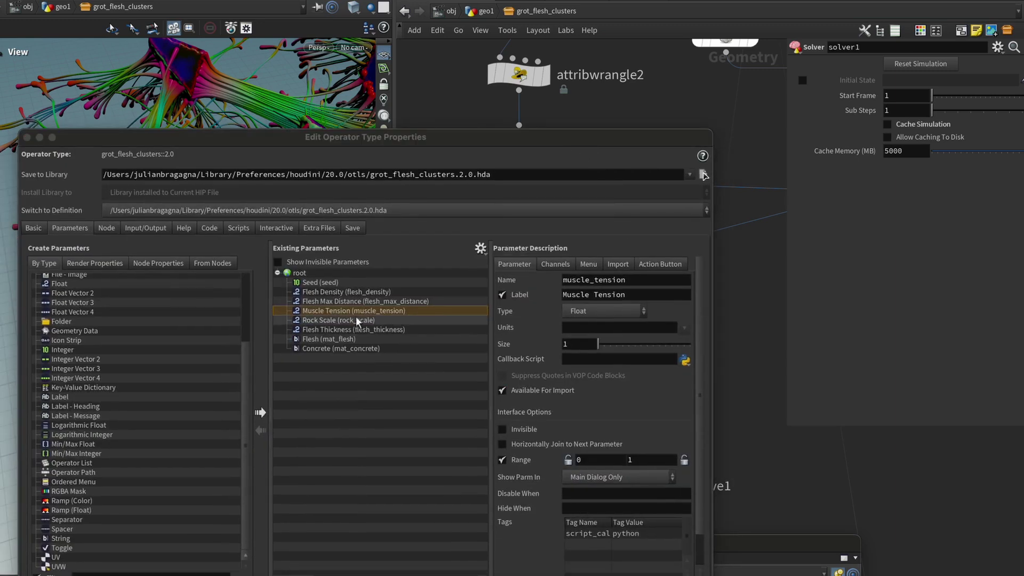
{"action": "left_click_drag", "start_coordinate": [561, 138], "coordinate": [546, 497]}
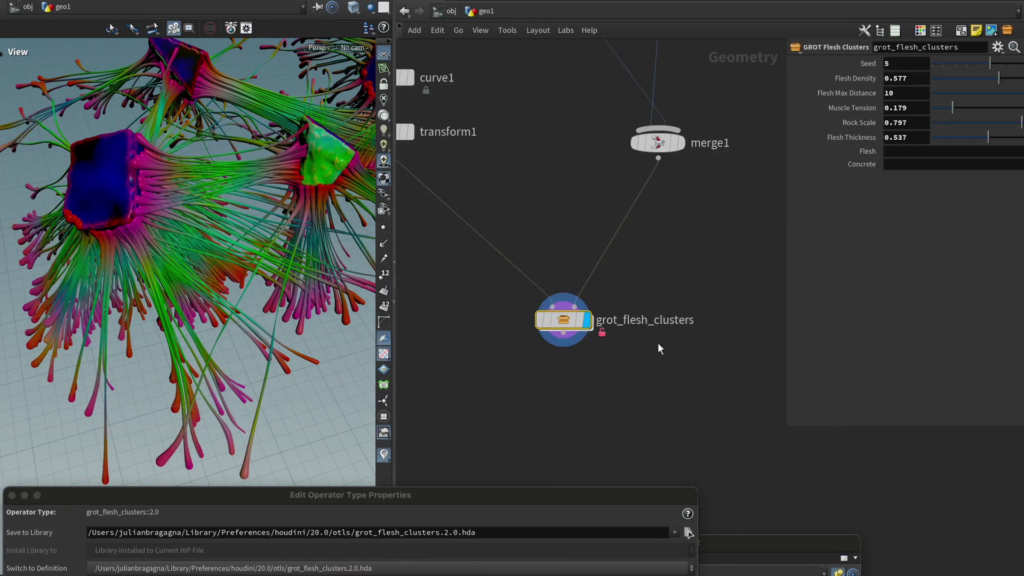
{"action": "left_click_drag", "start_coordinate": [731, 369], "coordinate": [469, 266]}
{"action": "left_click_drag", "start_coordinate": [451, 252], "coordinate": [718, 396]}
{"action": "left_click_drag", "start_coordinate": [744, 395], "coordinate": [421, 253]}
{"action": "double_click", "coordinate": [561, 322]}
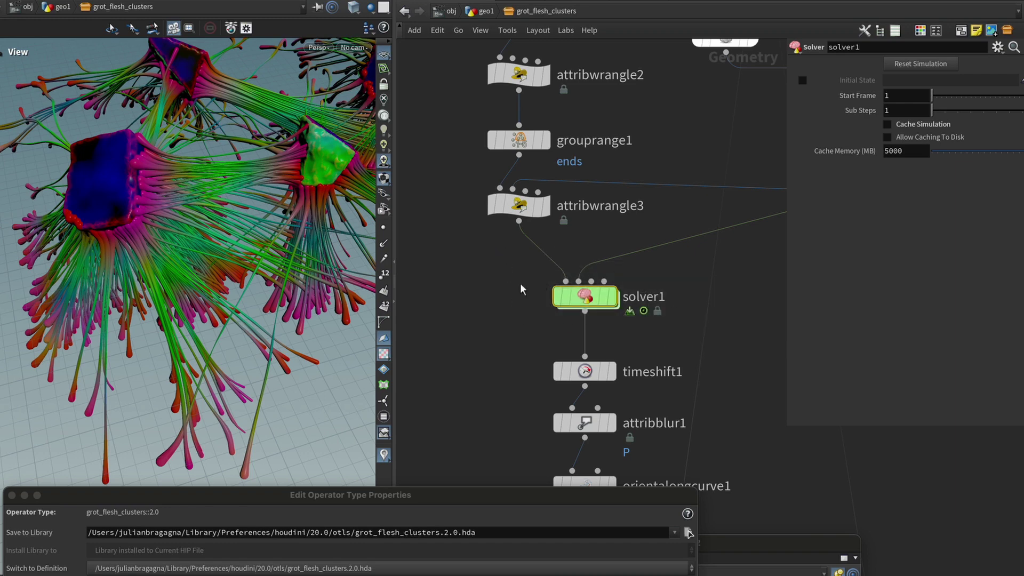
{"action": "left_click_drag", "start_coordinate": [551, 491], "coordinate": [560, 107]}
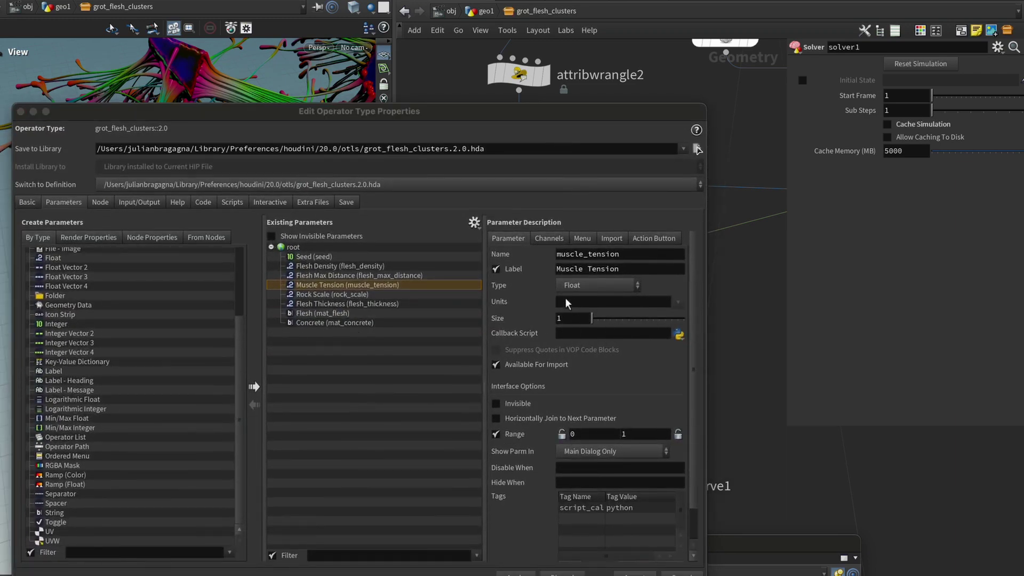
Step: Give Muscle Tension the callback script hou.node("./solver1").parm("resimulate").pressButton() and accept the Type Properties
{"action": "left_click", "coordinate": [575, 338]}
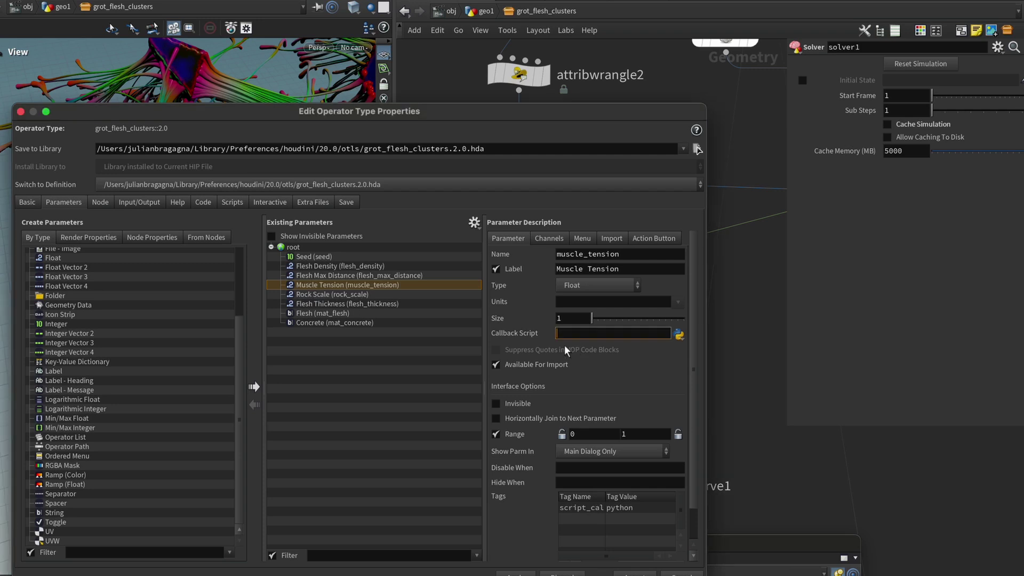
{"action": "type", "text": "hou.node()\"\""}
{"action": "key", "text": "Left"}
{"action": "type", "text": "./"}
{"action": "type", "text": "solver1"}
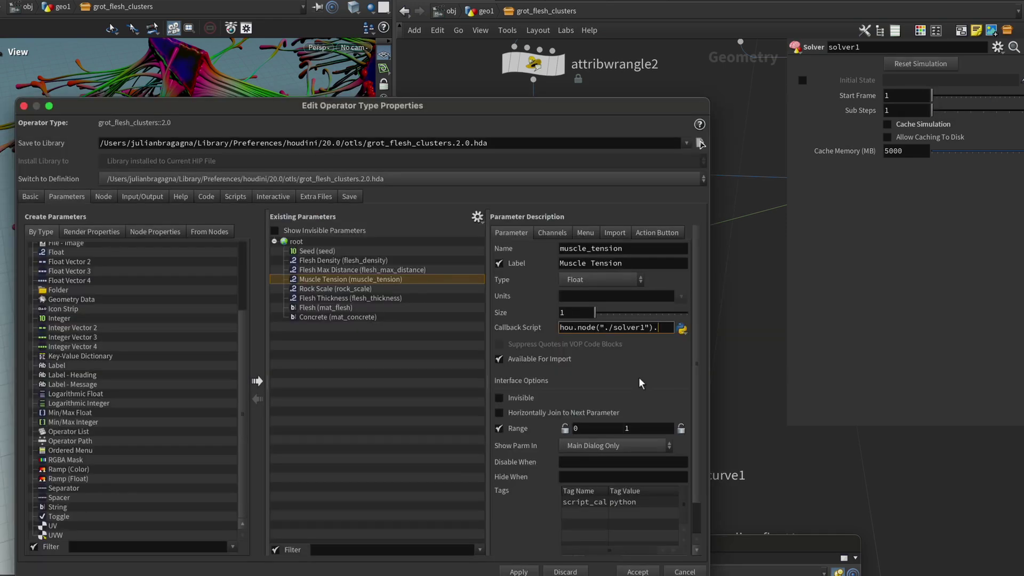
{"action": "type", "text": "parm(\"\")"}
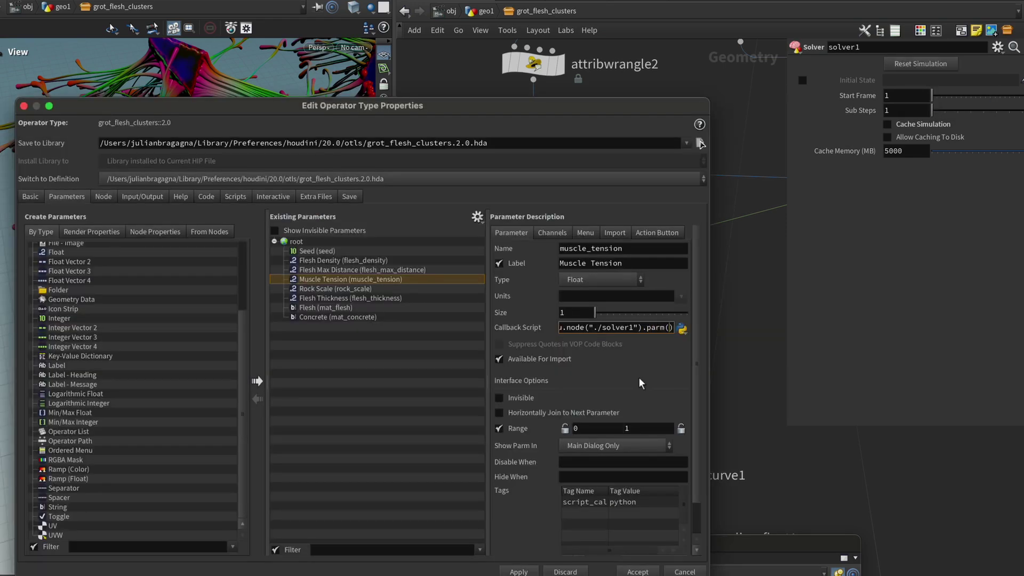
{"action": "type", "text": "resimulate"}
{"action": "type", "text": ".pressButton()"}
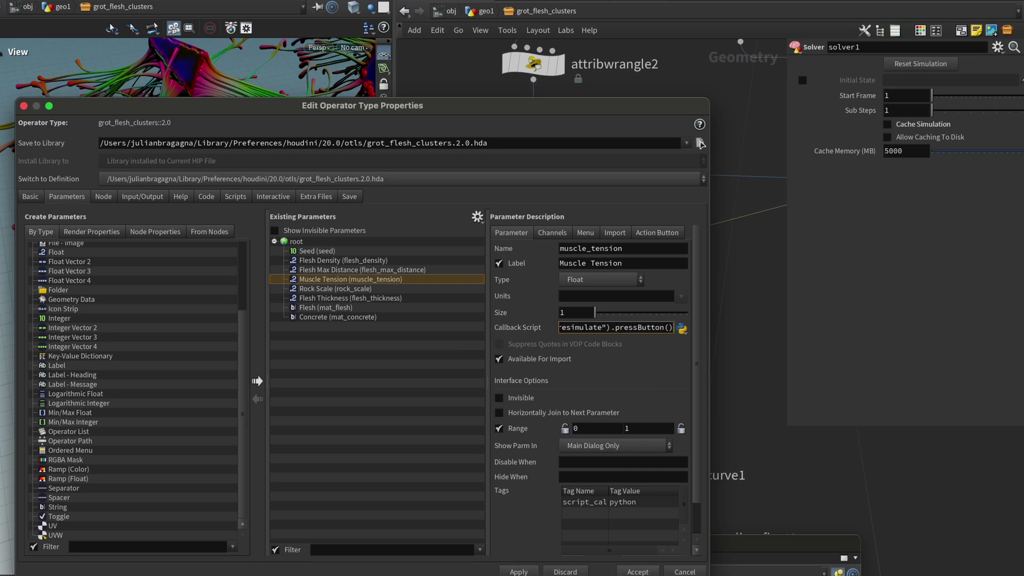
{"action": "left_click", "coordinate": [639, 572]}
Step: Test the callback by setting the asset's Muscle Tension to 0.194, and reset solver1's simulation
{"action": "left_click_drag", "start_coordinate": [724, 549], "coordinate": [611, 298]}
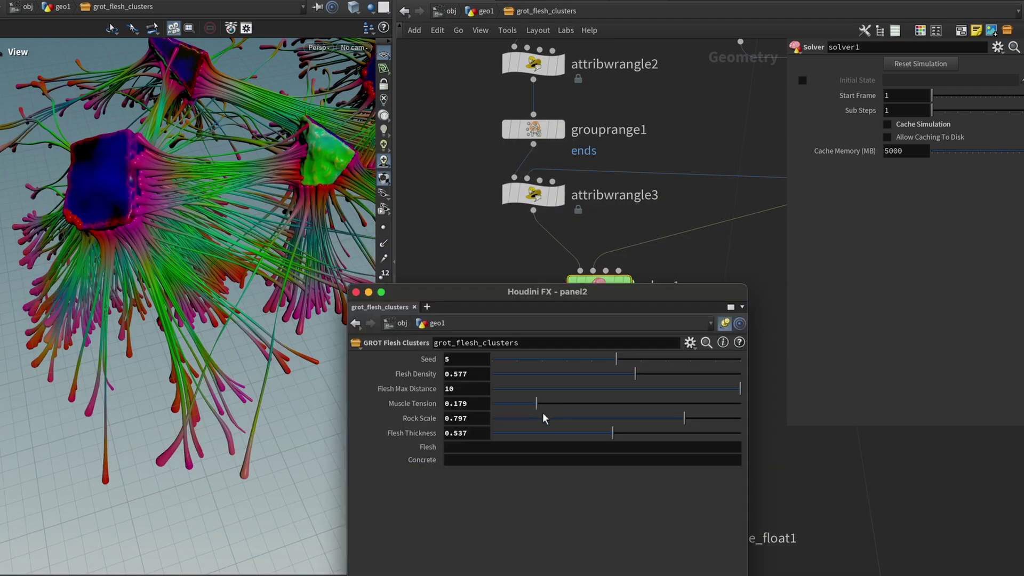
{"action": "left_click_drag", "start_coordinate": [539, 405], "coordinate": [515, 405]}
{"action": "left_click_drag", "start_coordinate": [578, 303], "coordinate": [440, 413]}
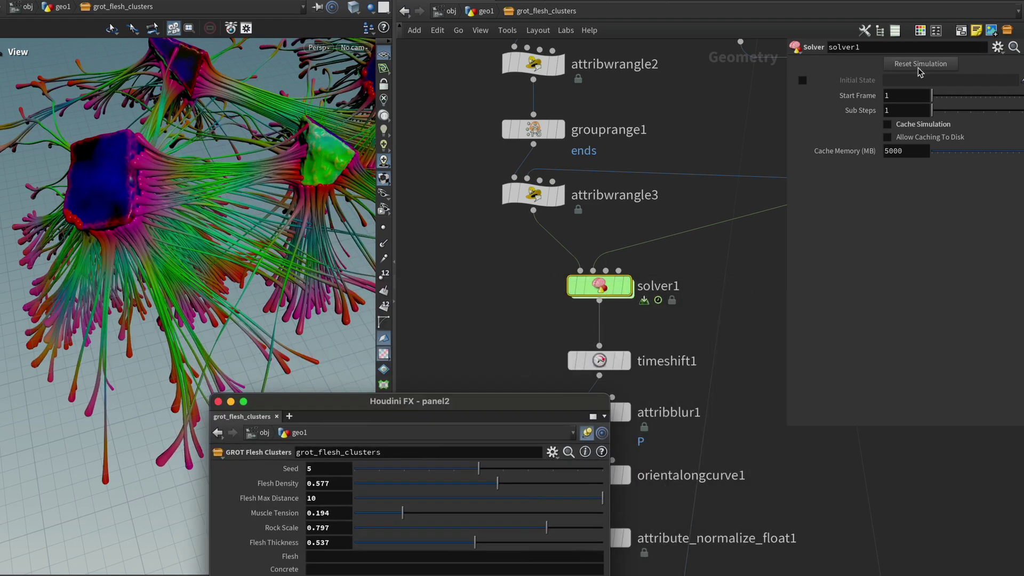
{"action": "left_click", "coordinate": [942, 70]}
Step: Review the asset's network from solver1 down to the Unreal material, merge and output nodes, then as a whole
{"action": "middle_click_drag", "start_coordinate": [729, 299], "coordinate": [706, 236]}
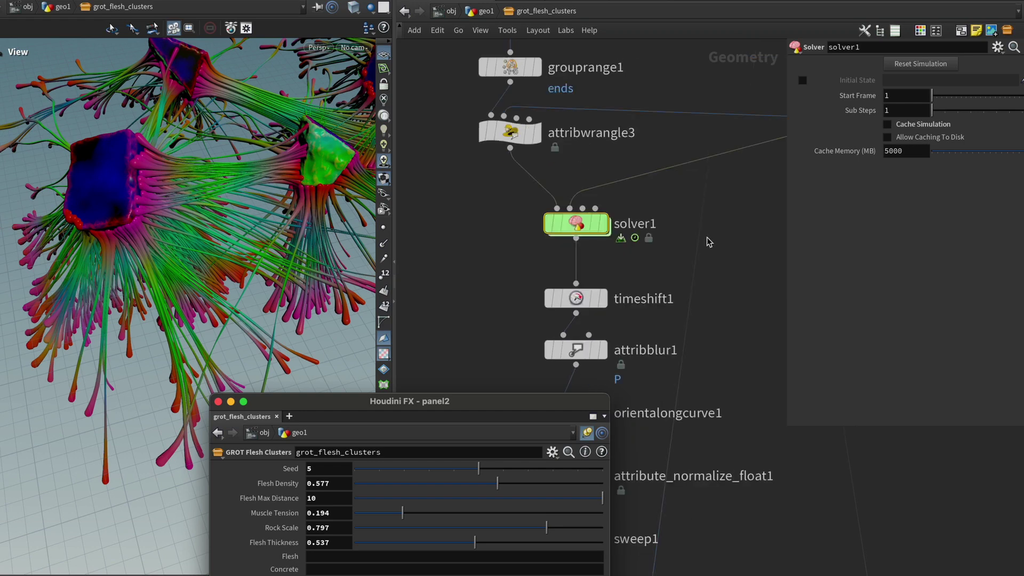
{"action": "mouse_move", "coordinate": [533, 200]}
{"action": "middle_click_drag", "start_coordinate": [666, 275], "coordinate": [654, 219]}
{"action": "scroll", "coordinate": [654, 219], "scroll_direction": "down", "scroll_amount": 2}
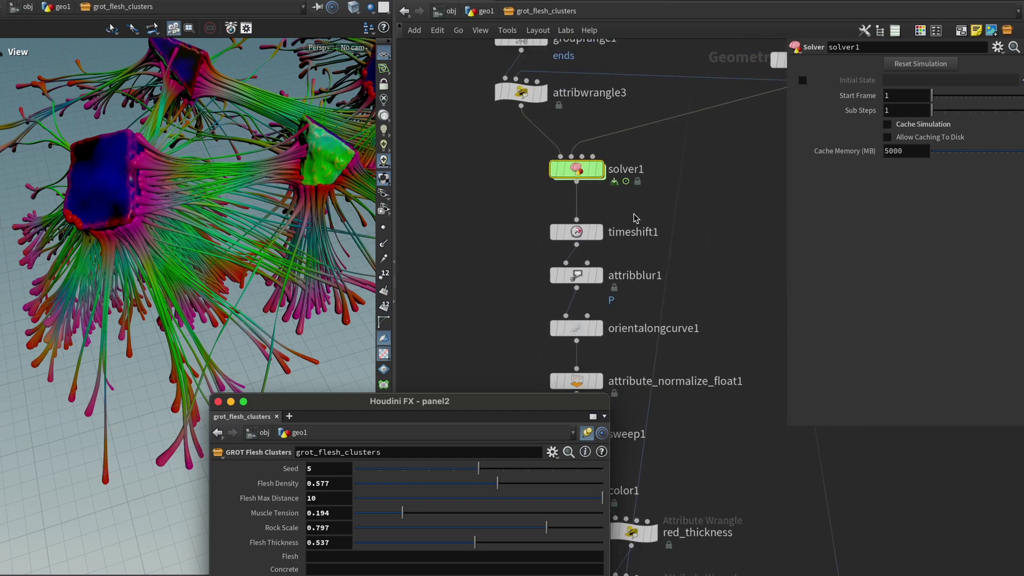
{"action": "scroll", "coordinate": [663, 258], "scroll_direction": "down", "scroll_amount": 5}
{"action": "middle_click_drag", "start_coordinate": [710, 454], "coordinate": [671, 224]}
{"action": "left_click_drag", "start_coordinate": [679, 350], "coordinate": [680, 320]}
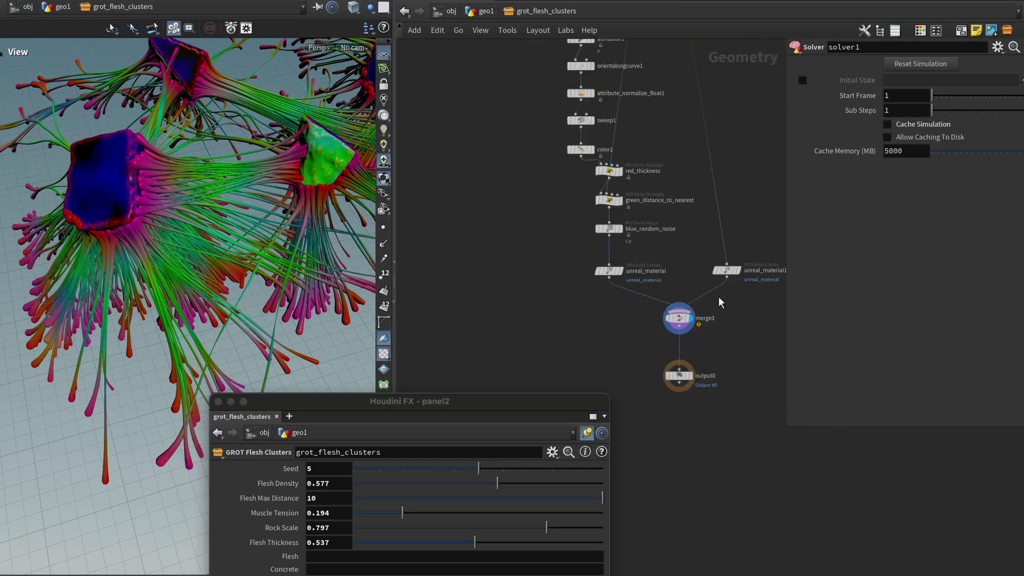
{"action": "middle_click_drag", "start_coordinate": [718, 297], "coordinate": [676, 503]}
{"action": "scroll", "coordinate": [668, 425], "scroll_direction": "down", "scroll_amount": 6}
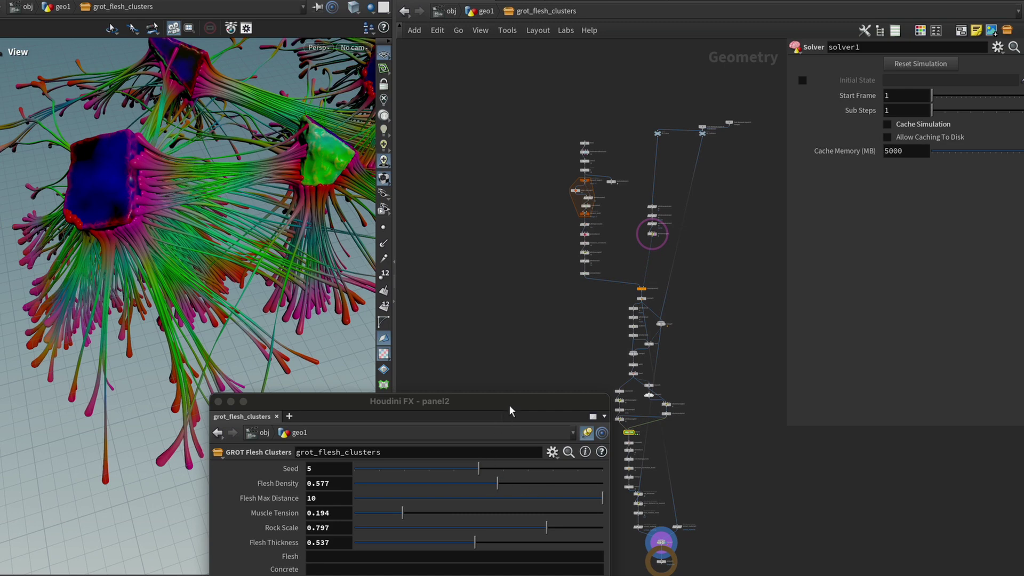
Step: Open the asset's Type Properties and label its first input Curve Input
{"action": "left_click_drag", "start_coordinate": [509, 405], "coordinate": [531, 93]}
{"action": "left_click", "coordinate": [574, 140]}
{"action": "left_click", "coordinate": [596, 413]}
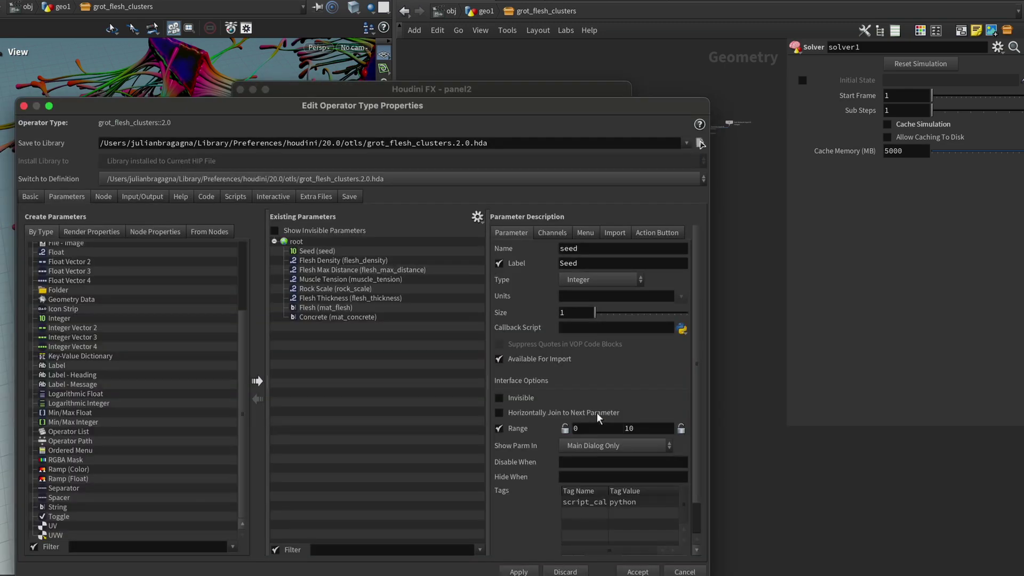
{"action": "left_click", "coordinate": [141, 197]}
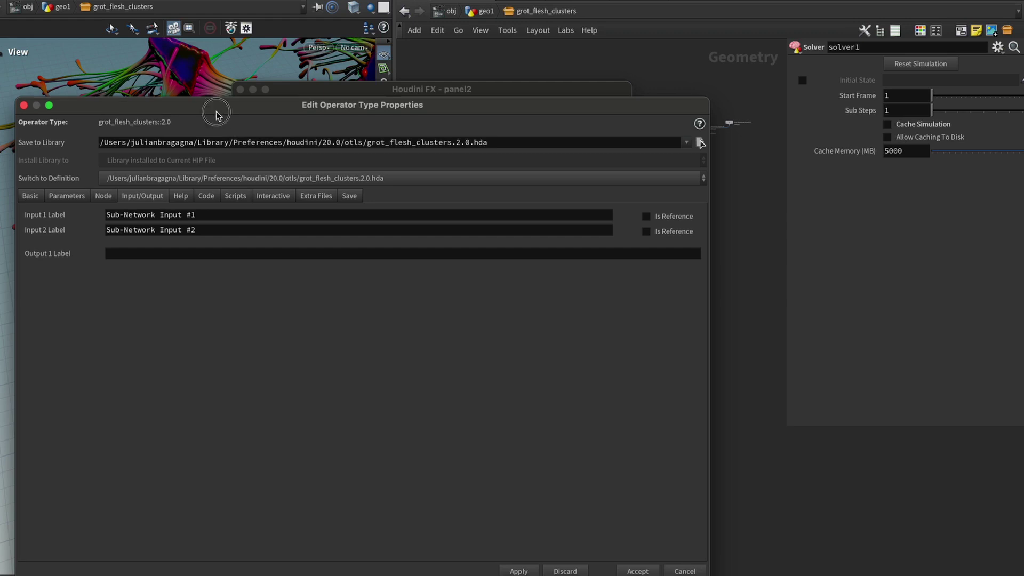
{"action": "left_click_drag", "start_coordinate": [216, 111], "coordinate": [455, 129]}
{"action": "left_click_drag", "start_coordinate": [456, 232], "coordinate": [308, 238]}
{"action": "left_click", "coordinate": [313, 296]}
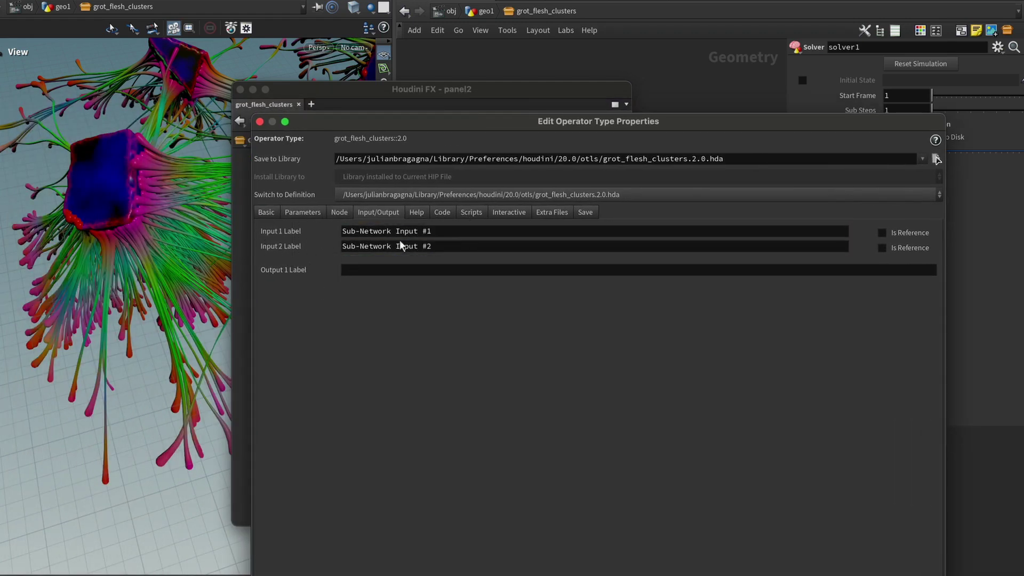
{"action": "left_click", "coordinate": [446, 232]}
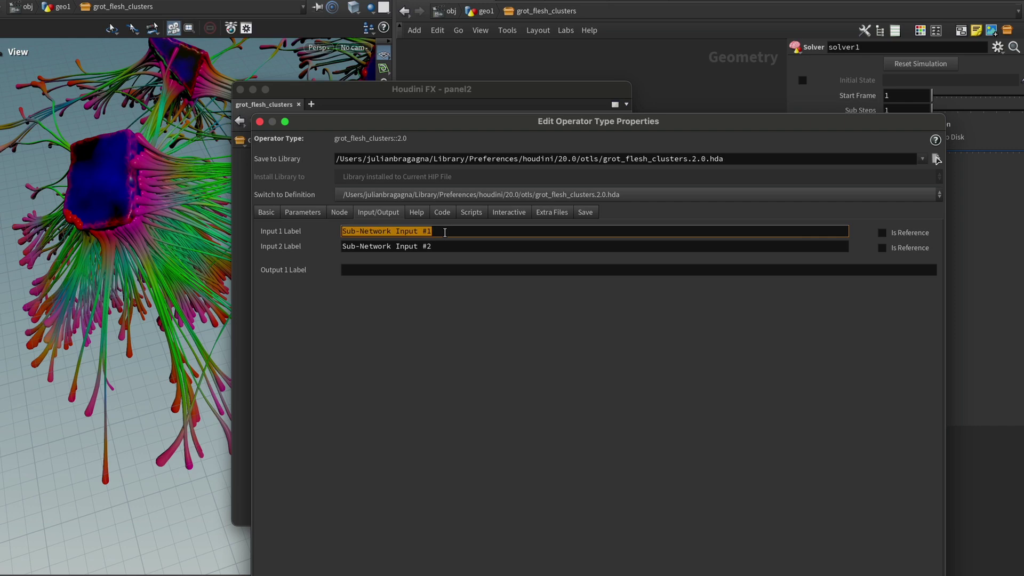
{"action": "key", "text": "BackSpace"}
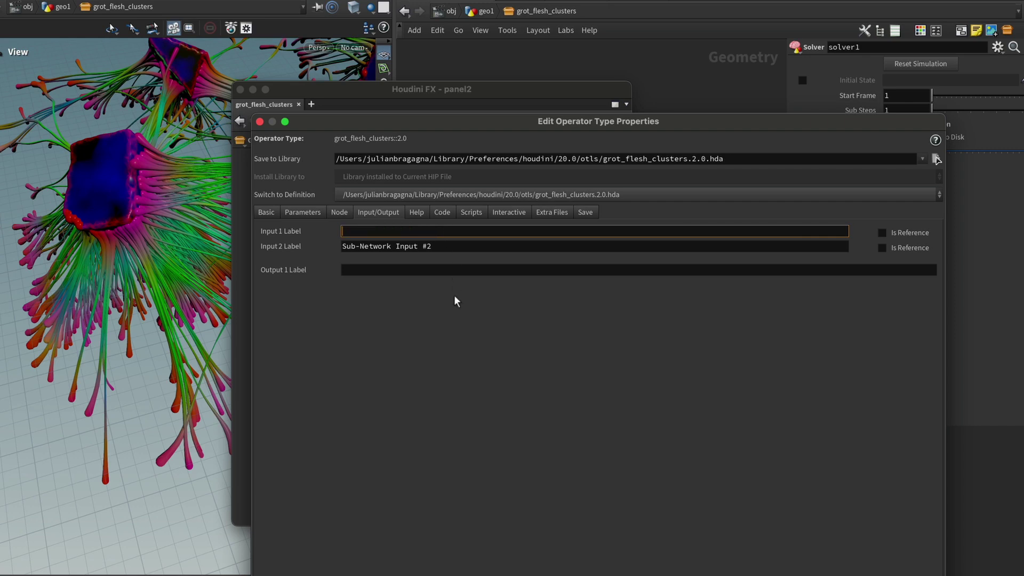
{"action": "type", "text": "Curve Input"}
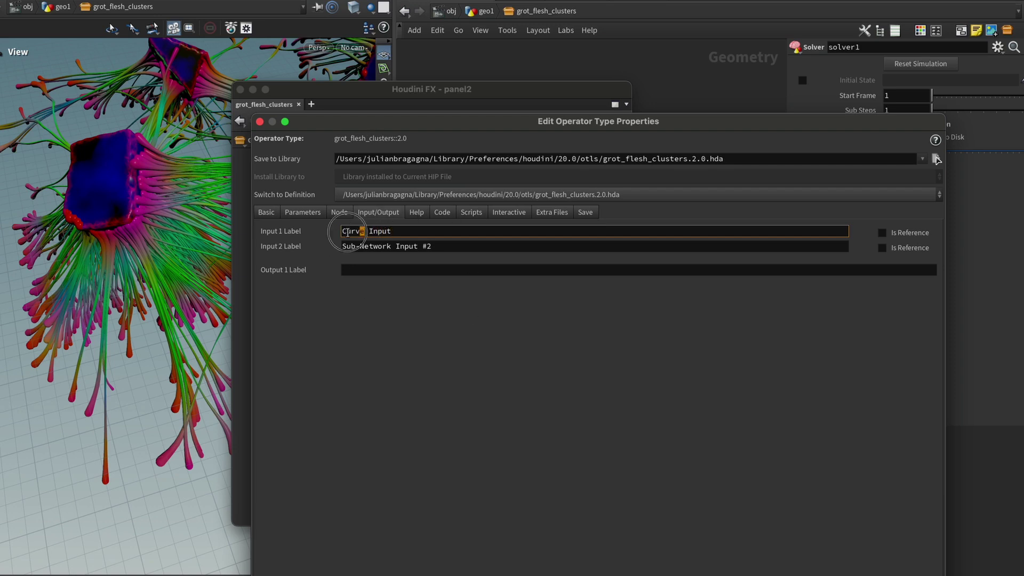
{"action": "left_click", "coordinate": [345, 296]}
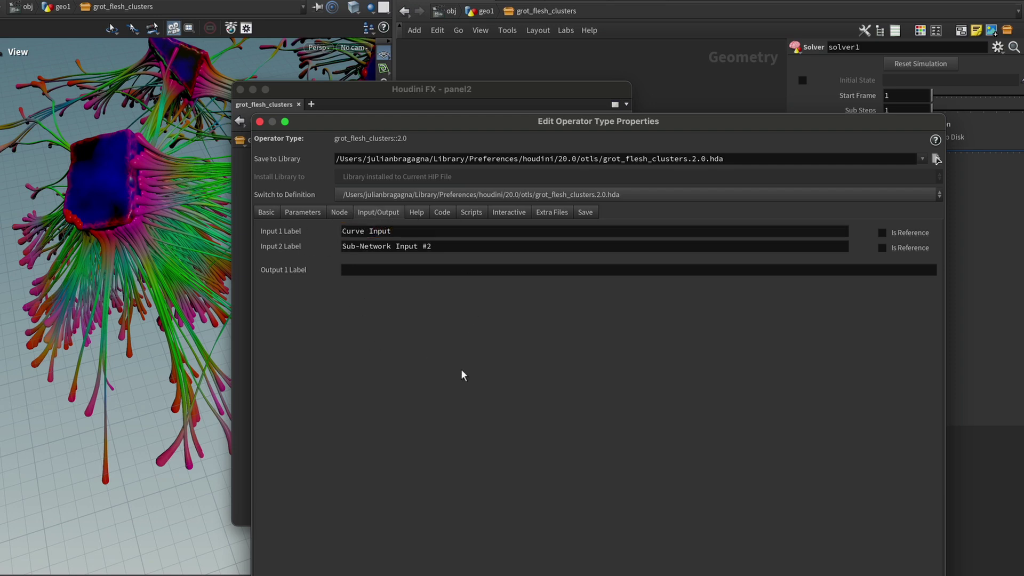
Step: Label the asset's second input World Input and accept the Type Properties
{"action": "triple_click", "coordinate": [462, 248]}
{"action": "type", "text": "World In"}
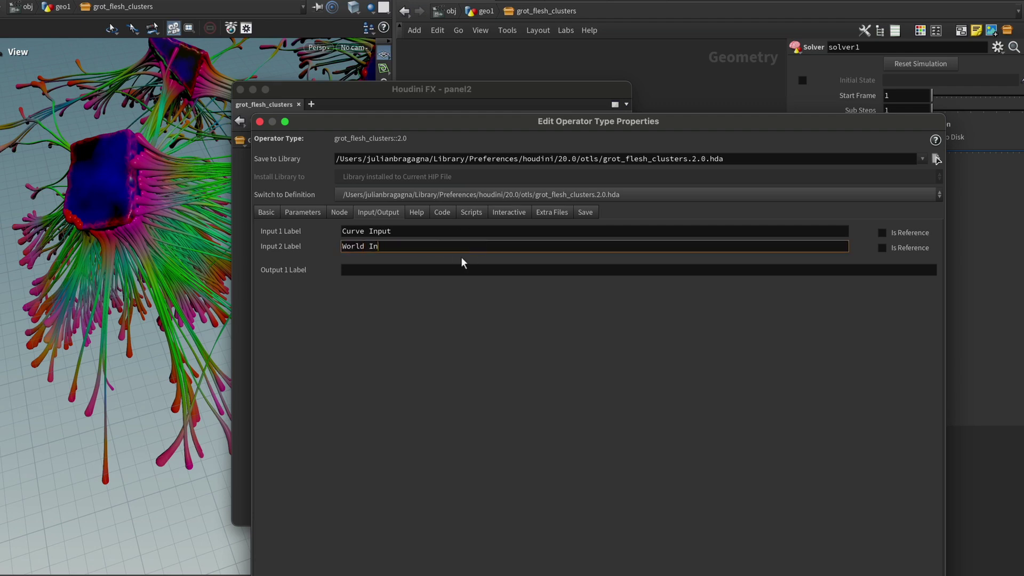
{"action": "type", "text": "put"}
{"action": "left_click", "coordinate": [447, 344]}
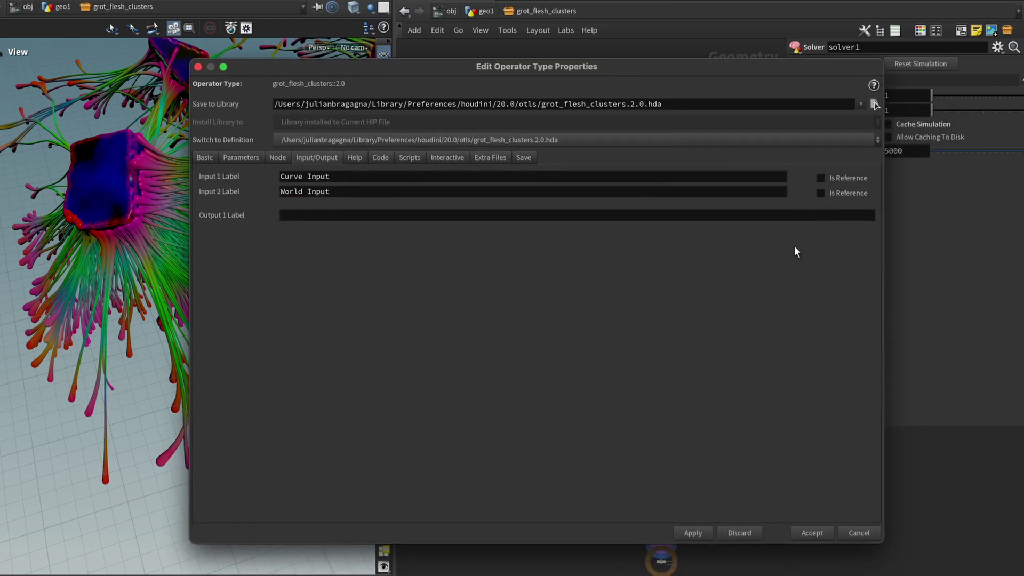
{"action": "left_click", "coordinate": [813, 532]}
Step: Close the floating parameter window, return to geo1 and save the grot_flesh_clusters node type
{"action": "left_click", "coordinate": [246, 89]}
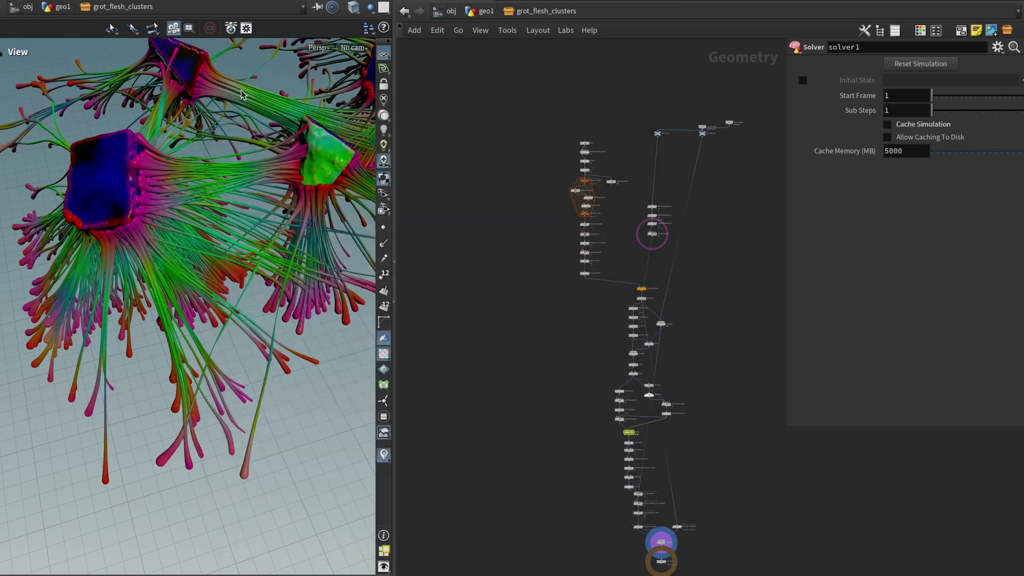
{"action": "left_click", "coordinate": [486, 12]}
{"action": "right_click", "coordinate": [562, 320]}
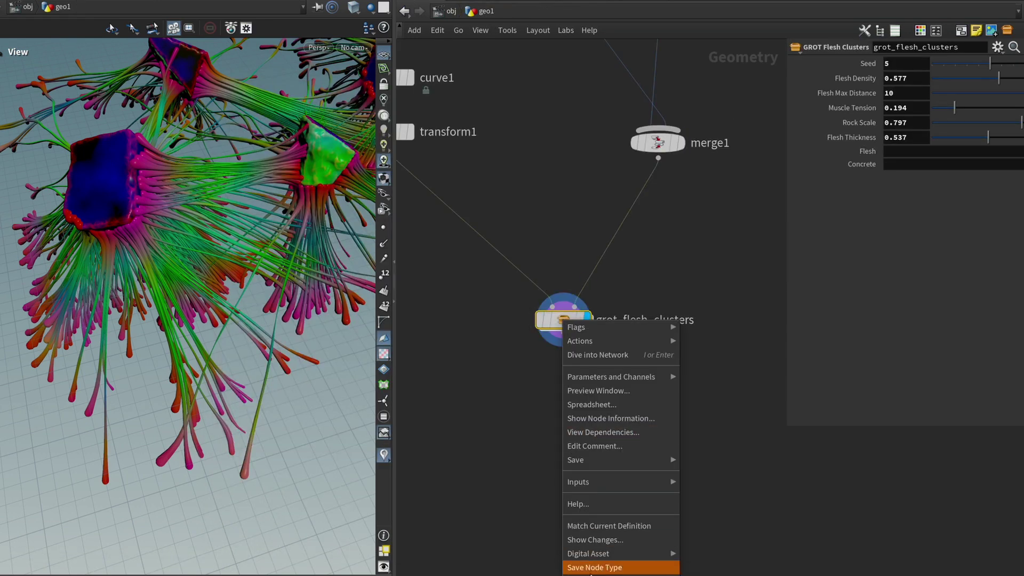
{"action": "left_click", "coordinate": [631, 567]}
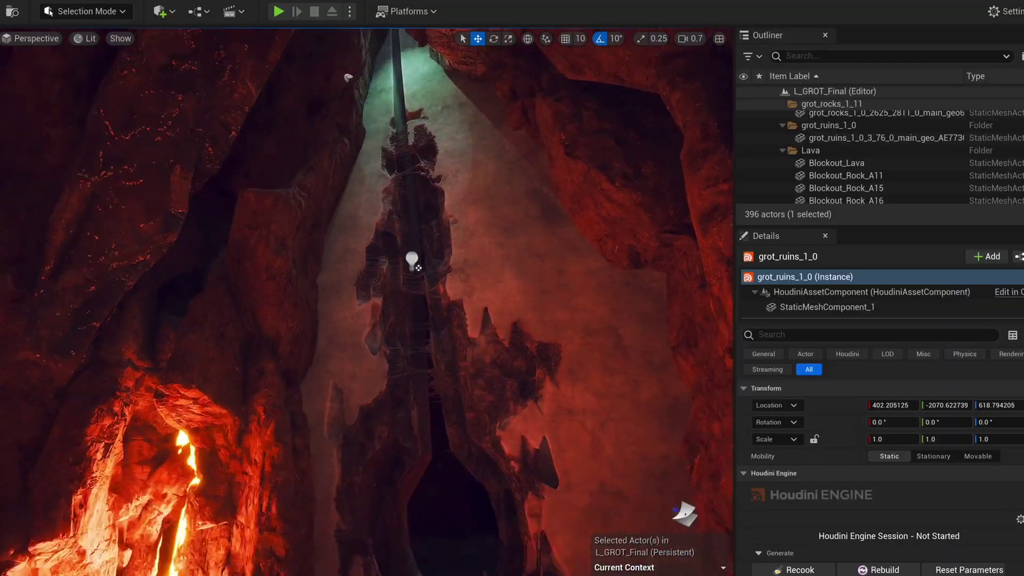
Step: Inspect the ruined tower and the dark cave opening at its base in the Unreal level
{"action": "right_click_drag", "start_coordinate": [368, 301], "coordinate": [202, 339]}
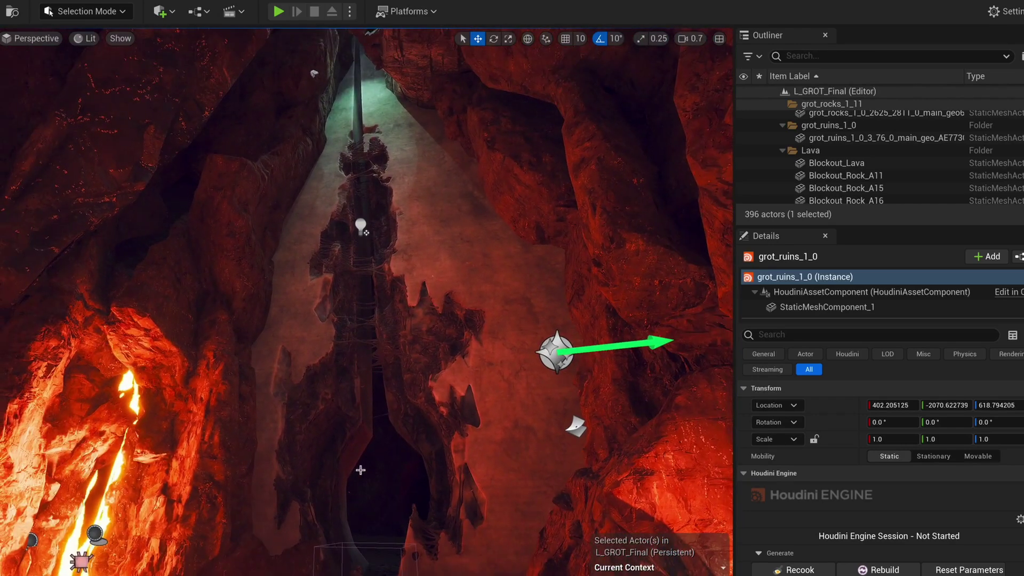
{"action": "mouse_move", "coordinate": [360, 470]}
{"action": "right_mouse_down"}
{"action": "mouse_move", "coordinate": [374, 496]}
{"action": "mouse_move", "coordinate": [359, 472]}
{"action": "right_mouse_up"}
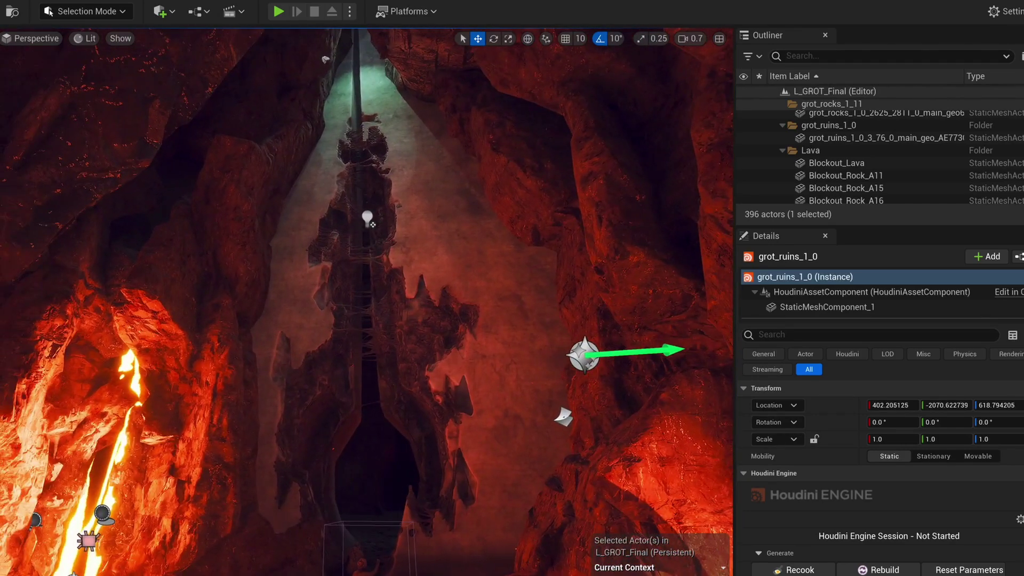
{"action": "right_click_drag", "start_coordinate": [402, 419], "coordinate": [432, 410]}
{"action": "scroll", "coordinate": [377, 447], "scroll_direction": "down", "scroll_amount": 3}
{"action": "scroll", "coordinate": [393, 433], "scroll_direction": "up", "scroll_amount": 1}
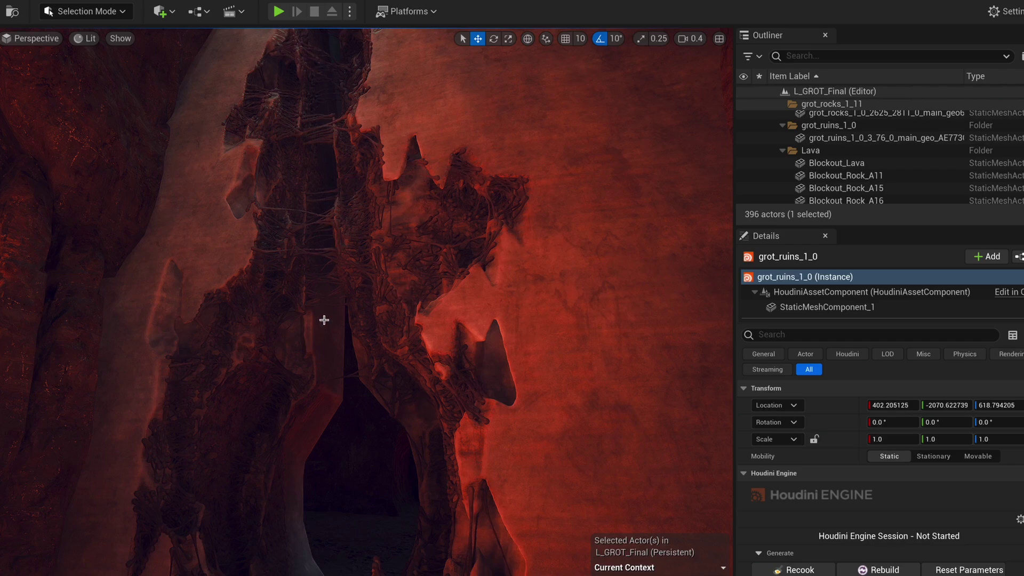
{"action": "right_click_drag", "start_coordinate": [330, 499], "coordinate": [316, 507]}
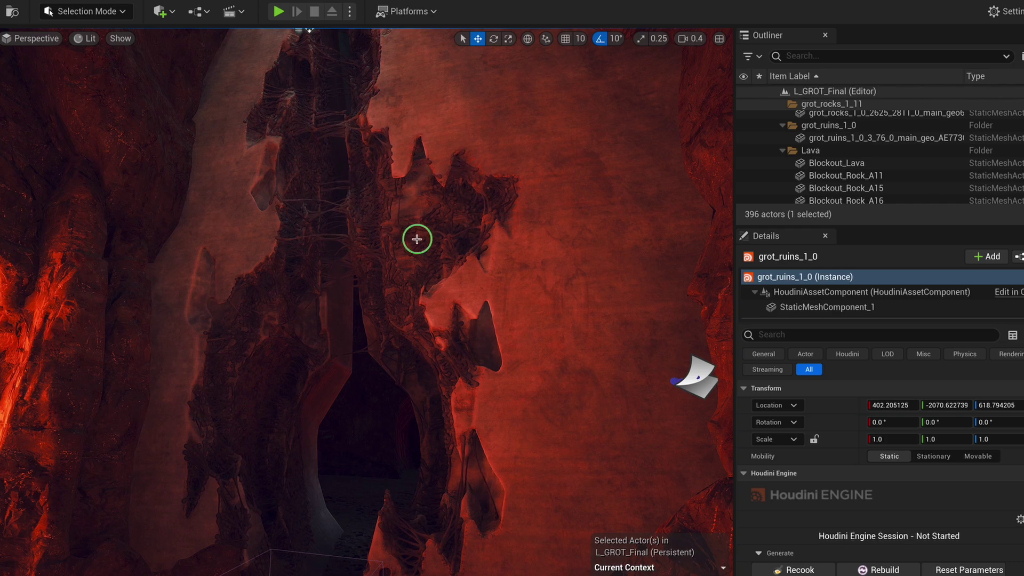
{"action": "right_click_drag", "start_coordinate": [417, 239], "coordinate": [408, 207]}
Step: Import grot_flesh_clusters.2.0.hda from the otls folder into the project's HDA folder and place it in the level in front of the cave opening
{"action": "left_click", "coordinate": [190, 0]}
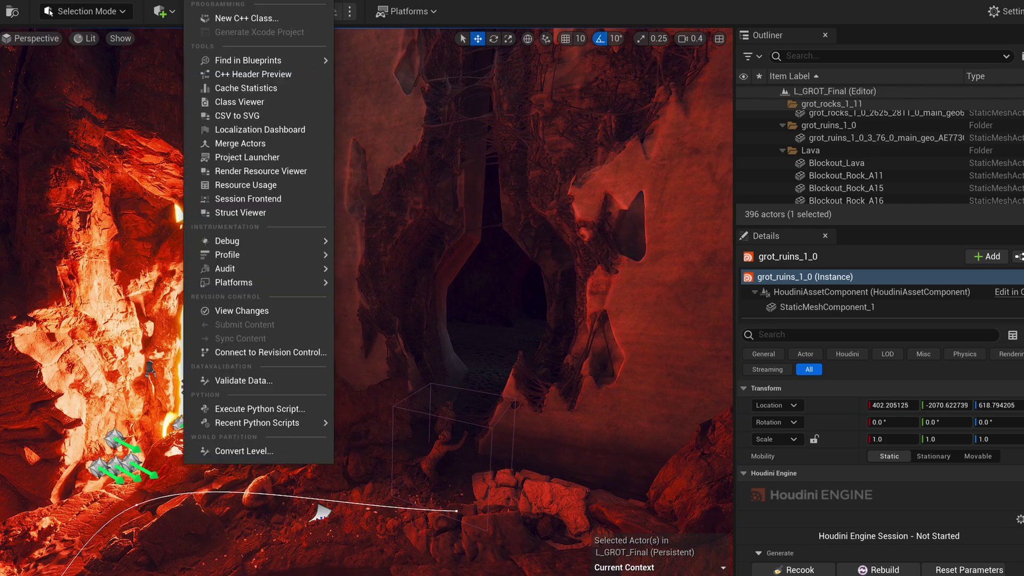
{"action": "mouse_move", "coordinate": [157, 0]}
{"action": "mouse_move", "coordinate": [197, 36]}
{"action": "left_click", "coordinate": [333, 40]}
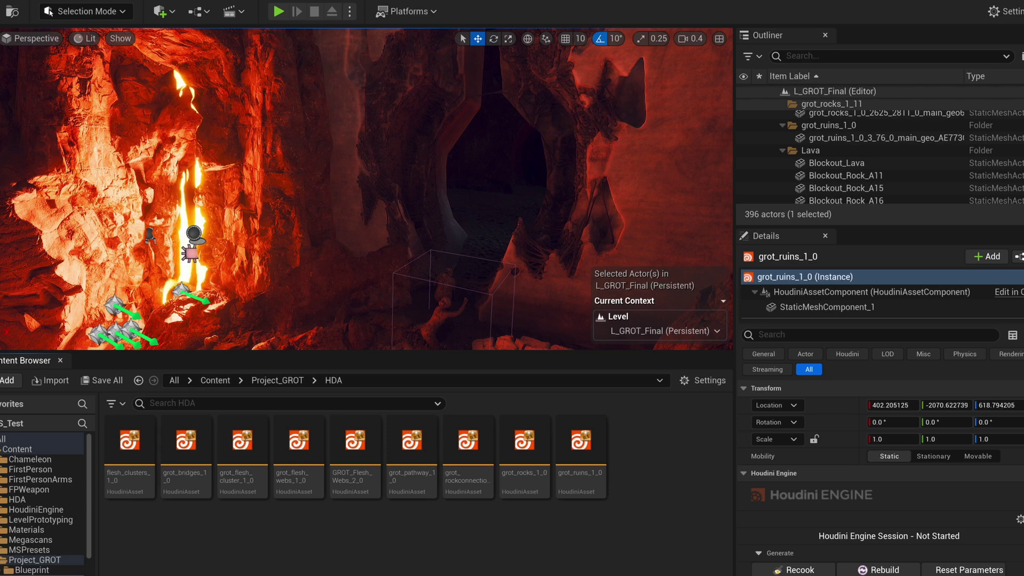
{"action": "left_click", "coordinate": [130, 575]}
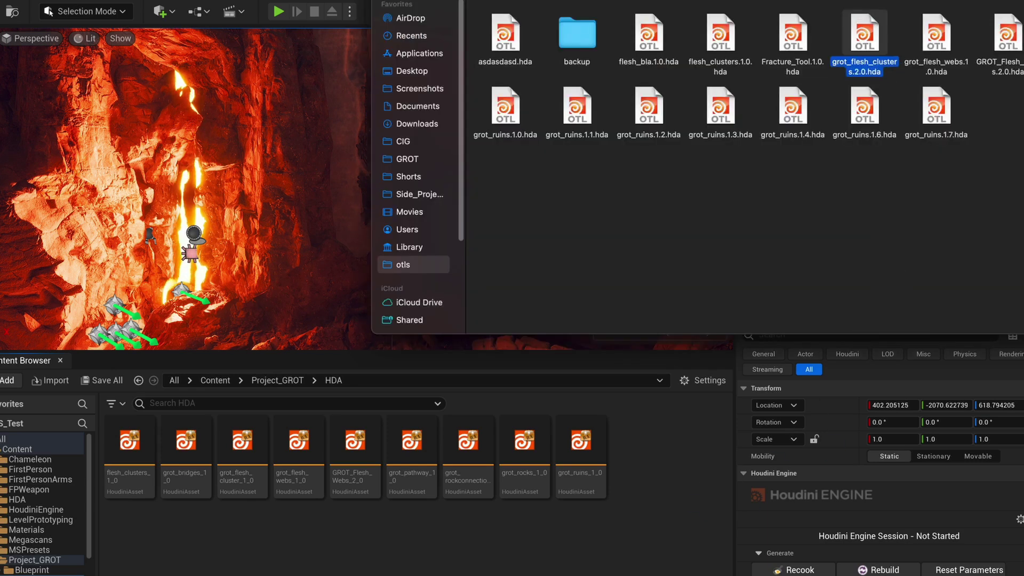
{"action": "left_click", "coordinate": [381, 546]}
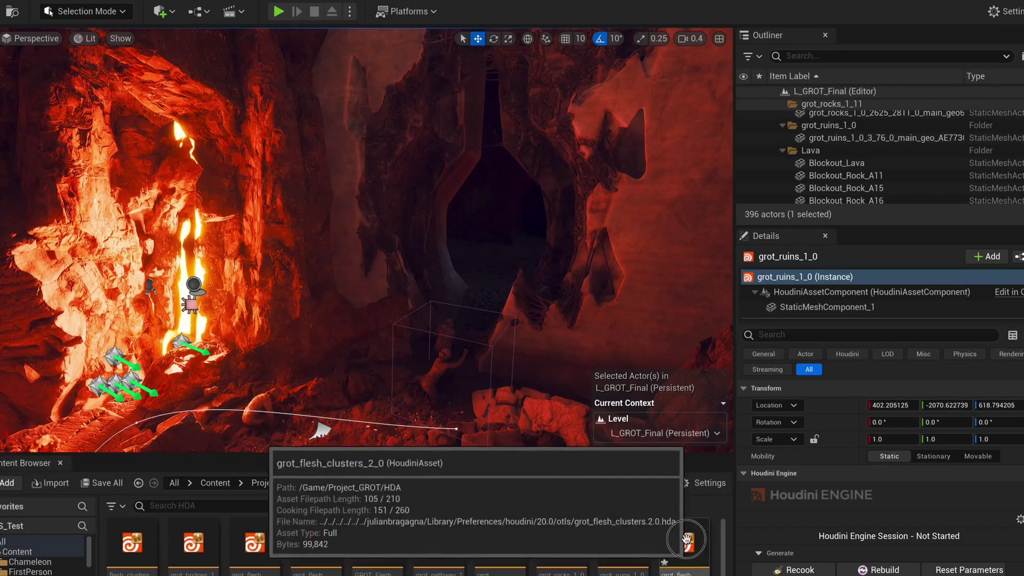
{"action": "left_click_drag", "start_coordinate": [685, 544], "coordinate": [345, 417]}
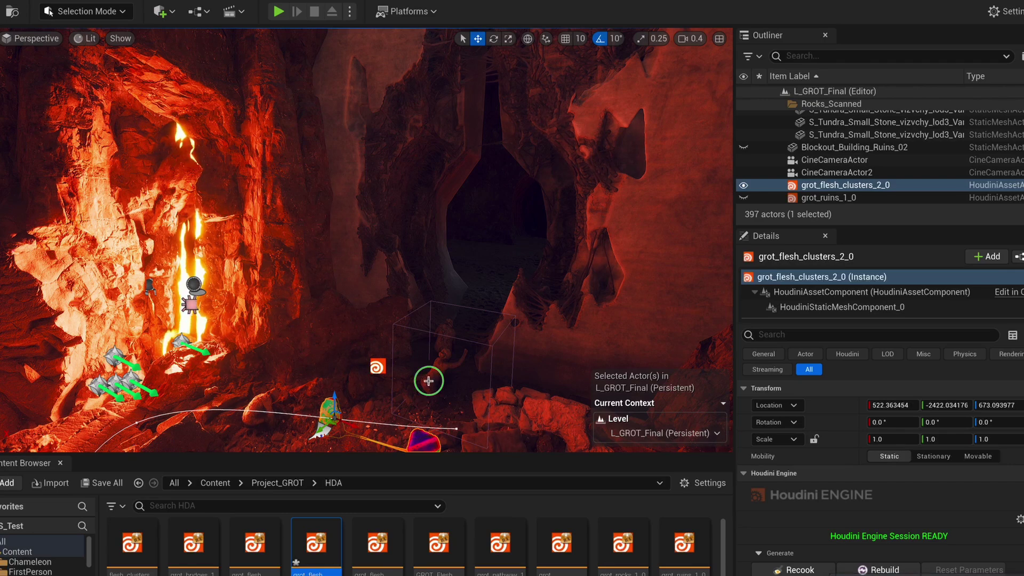
Step: Raise the end point and the start point of the flesh cluster's curve off the ground
{"action": "right_click_drag", "start_coordinate": [428, 381], "coordinate": [475, 419]}
{"action": "key", "text": "w"}
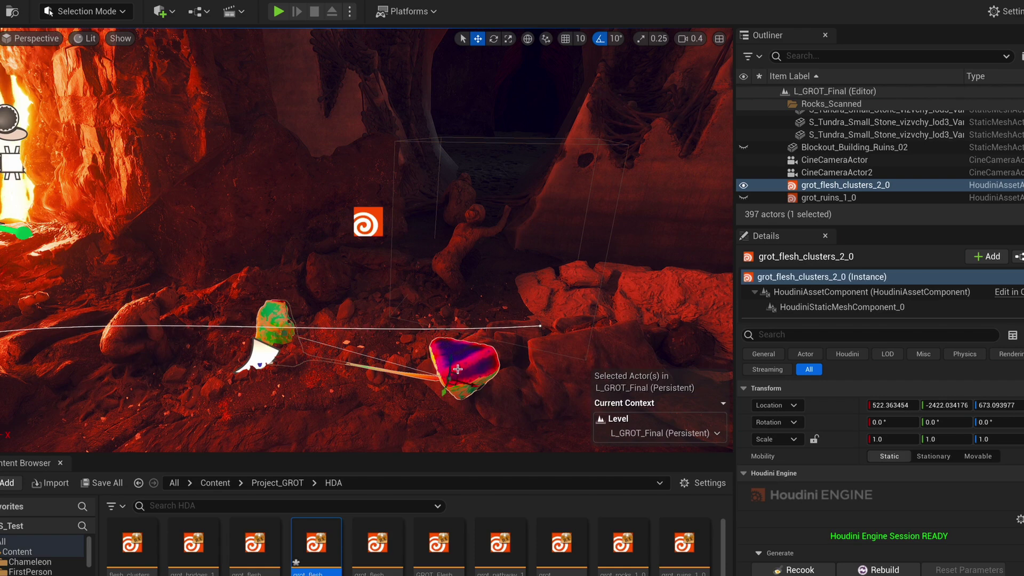
{"action": "left_click_drag", "start_coordinate": [442, 216], "coordinate": [444, 189]}
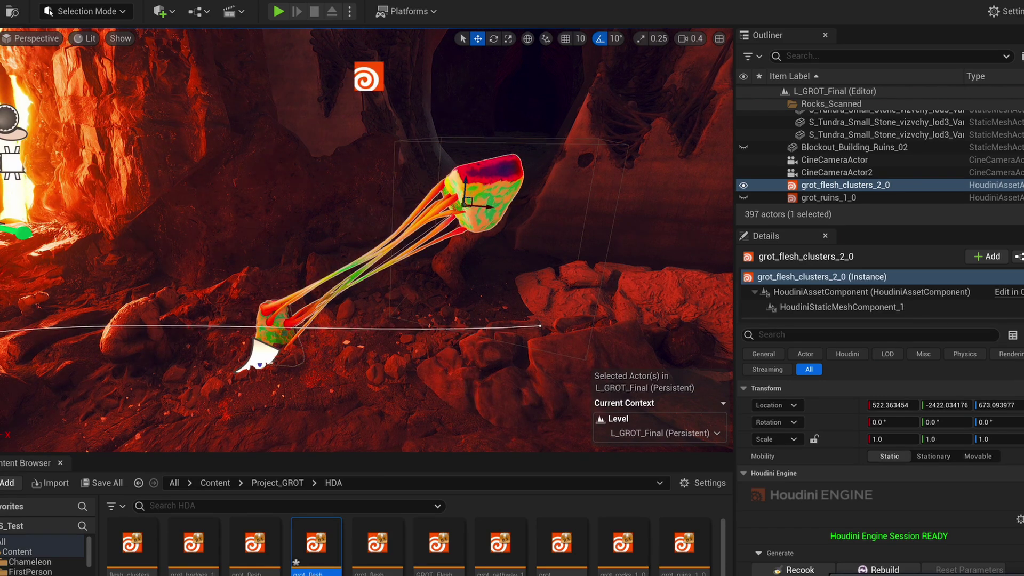
{"action": "scroll", "coordinate": [881, 405], "scroll_direction": "down", "scroll_amount": 8}
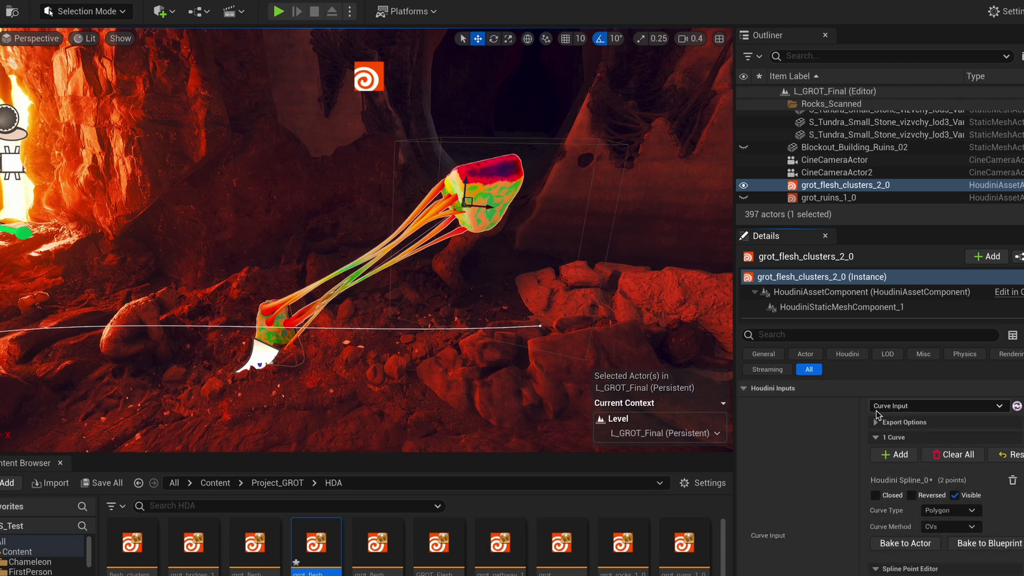
{"action": "scroll", "coordinate": [914, 423], "scroll_direction": "down", "scroll_amount": 5}
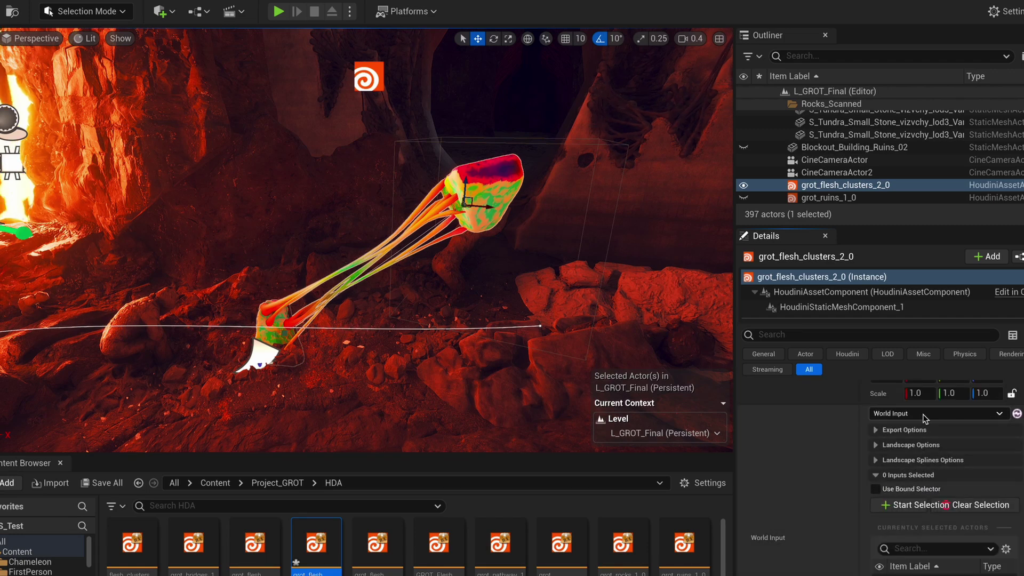
{"action": "scroll", "coordinate": [779, 527], "scroll_direction": "up", "scroll_amount": 5}
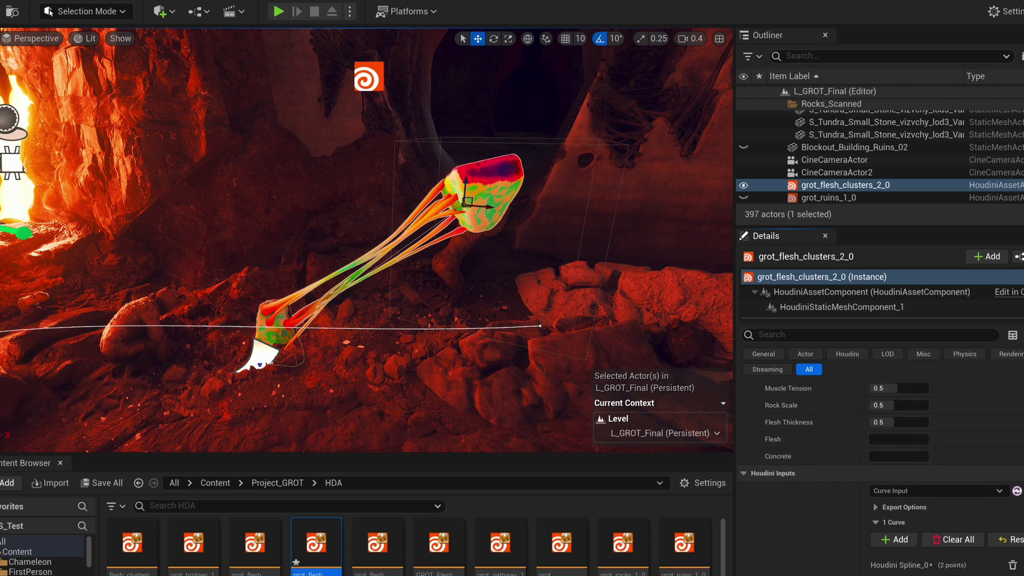
{"action": "left_click_drag", "start_coordinate": [412, 244], "coordinate": [412, 245], "text": "alt"}
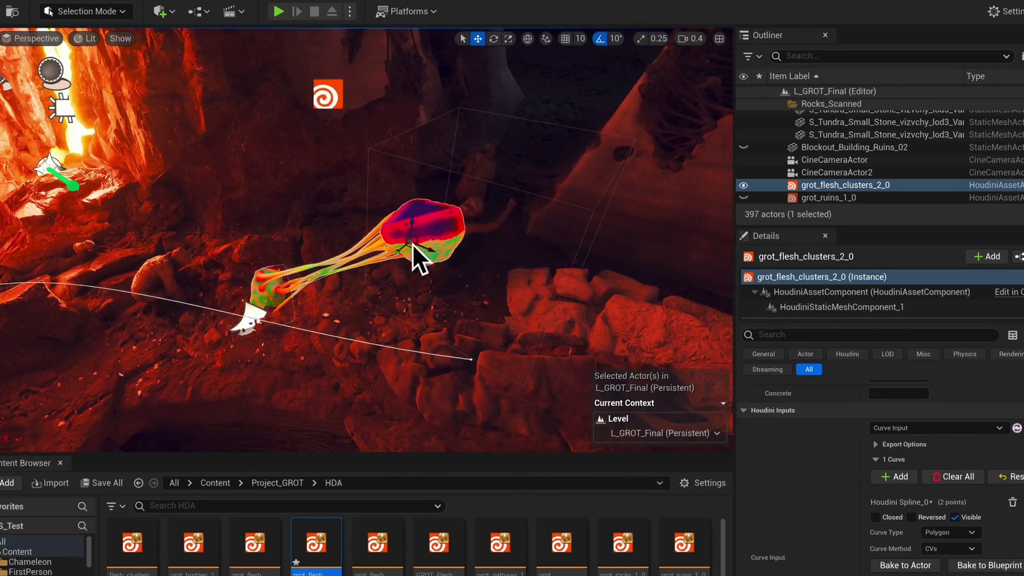
{"action": "left_click", "coordinate": [276, 301]}
{"action": "left_click_drag", "start_coordinate": [272, 283], "coordinate": [264, 233]}
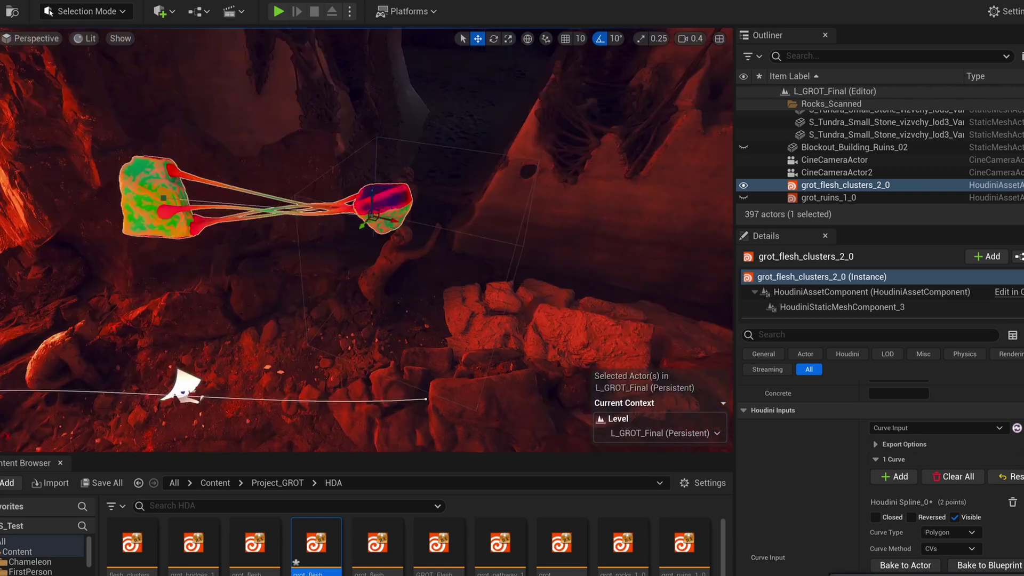
Step: Extend the cluster's curve with a third point placed above its second point, in front of the cave opening
{"action": "left_click", "coordinate": [377, 221]}
{"action": "right_click_drag", "start_coordinate": [377, 220], "coordinate": [377, 206]}
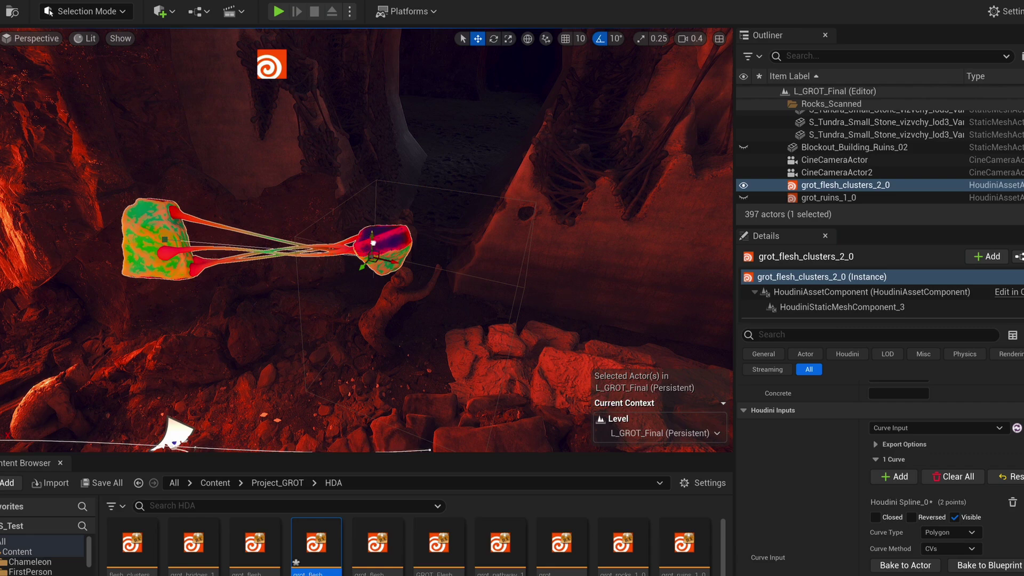
{"action": "left_click", "coordinate": [372, 243], "text": "ctrl"}
{"action": "right_click_drag", "start_coordinate": [422, 271], "coordinate": [413, 232]}
{"action": "right_click_drag", "start_coordinate": [207, 276], "coordinate": [207, 277]}
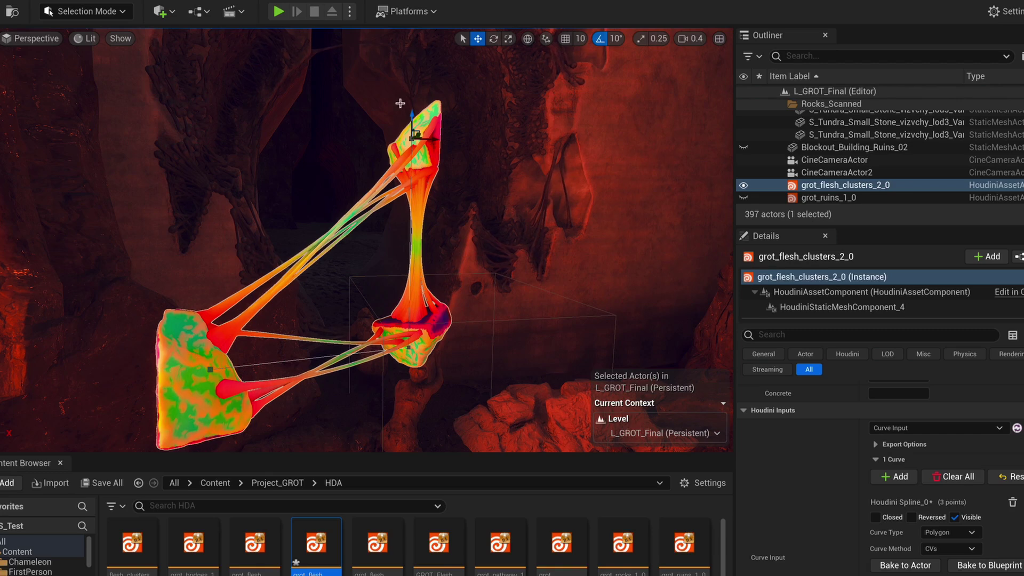
{"action": "right_click_drag", "start_coordinate": [396, 268], "coordinate": [376, 265]}
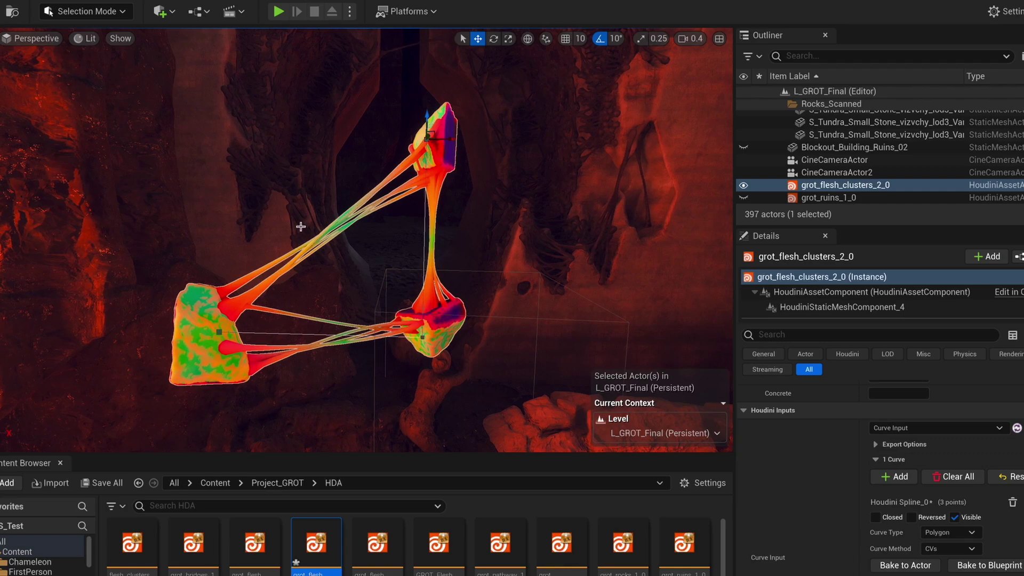
{"action": "right_click_drag", "start_coordinate": [459, 197], "coordinate": [484, 194]}
{"action": "key", "text": "w"}
{"action": "key", "text": "s"}
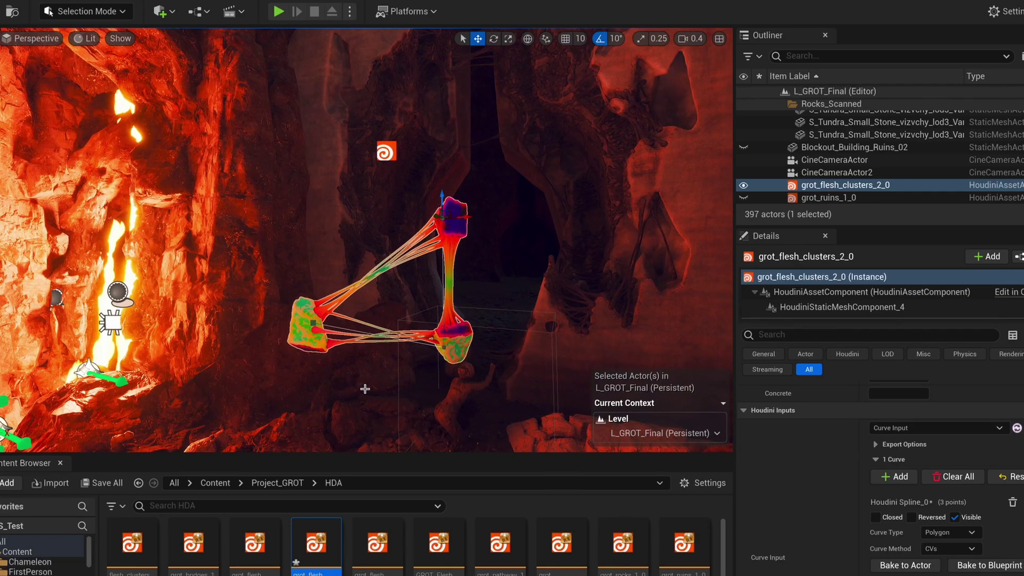
{"action": "right_click_drag", "start_coordinate": [403, 361], "coordinate": [310, 342]}
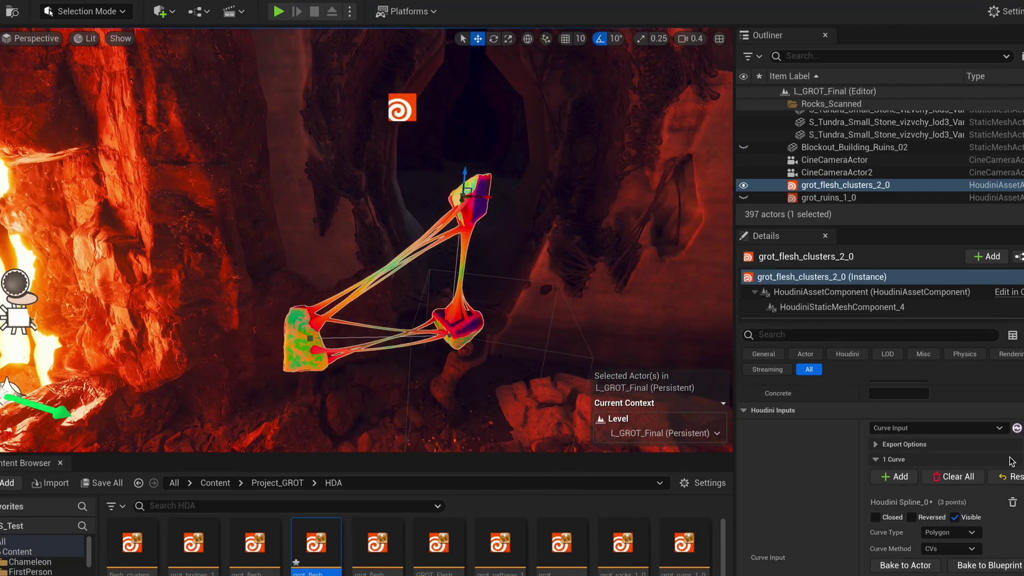
Step: Start a World Input selection for the flesh cluster and select the rock meshes surrounding the cave opening, including SM_Rock_Scan_b9 and SM_Rock_Scan_c3
{"action": "scroll", "coordinate": [987, 461], "scroll_direction": "down", "scroll_amount": 5}
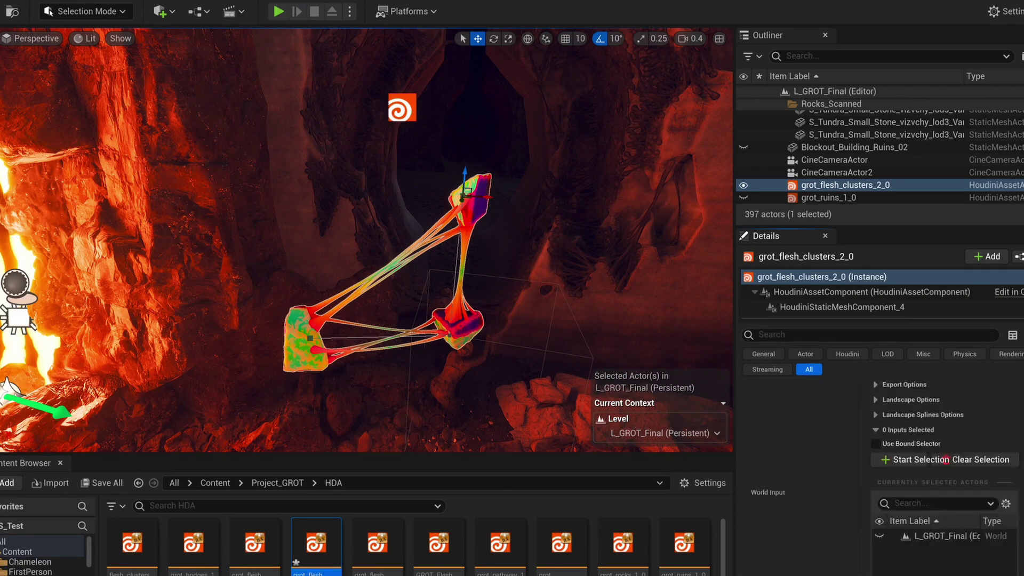
{"action": "scroll", "coordinate": [933, 452], "scroll_direction": "up", "scroll_amount": 7}
{"action": "scroll", "coordinate": [882, 464], "scroll_direction": "down", "scroll_amount": 10}
{"action": "scroll", "coordinate": [861, 461], "scroll_direction": "up", "scroll_amount": 1}
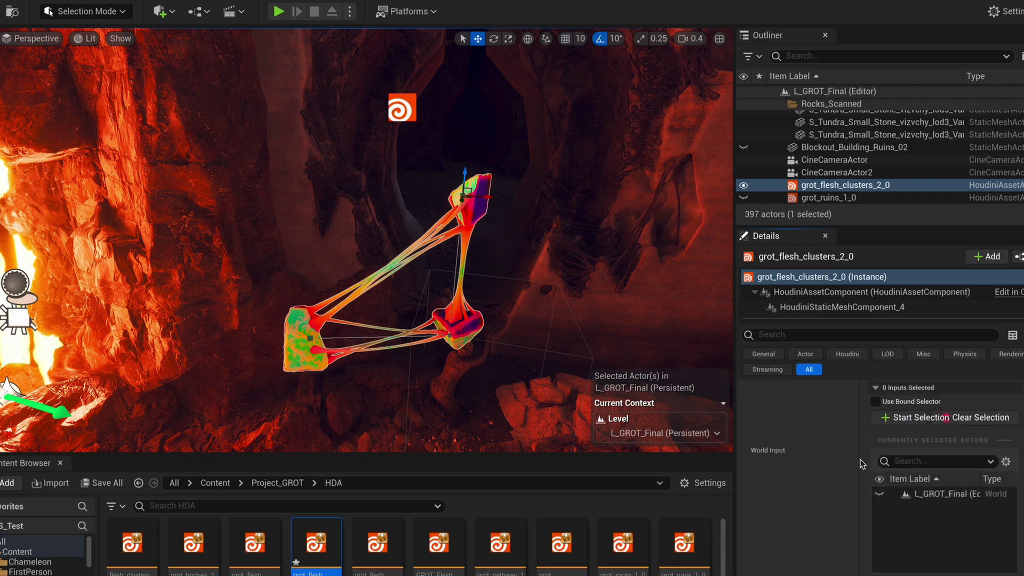
{"action": "left_click", "coordinate": [948, 418]}
{"action": "right_click_drag", "start_coordinate": [345, 212], "coordinate": [341, 102]}
{"action": "left_click", "coordinate": [337, 240]}
{"action": "right_click_drag", "start_coordinate": [336, 239], "coordinate": [320, 223]}
{"action": "left_click", "coordinate": [271, 261], "text": "ctrl"}
{"action": "left_click", "coordinate": [306, 244], "text": "ctrl"}
{"action": "left_click", "coordinate": [310, 193], "text": "ctrl"}
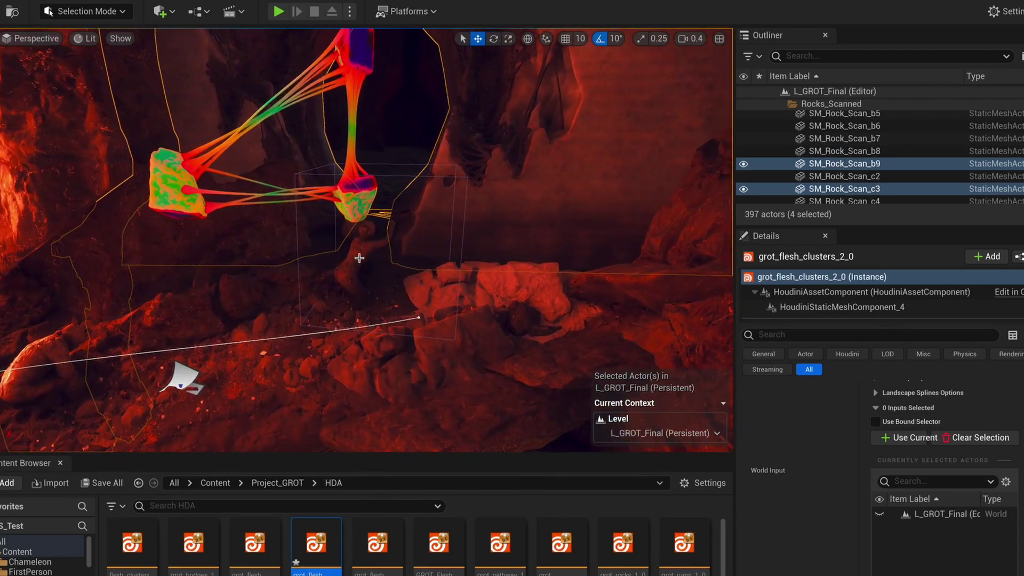
Step: Add the SM_Rockify_9 figure and the nearby cave meshes to the selection and apply it as the World Input
{"action": "left_click", "coordinate": [359, 259], "text": "ctrl"}
{"action": "right_click_drag", "start_coordinate": [453, 266], "coordinate": [453, 266]}
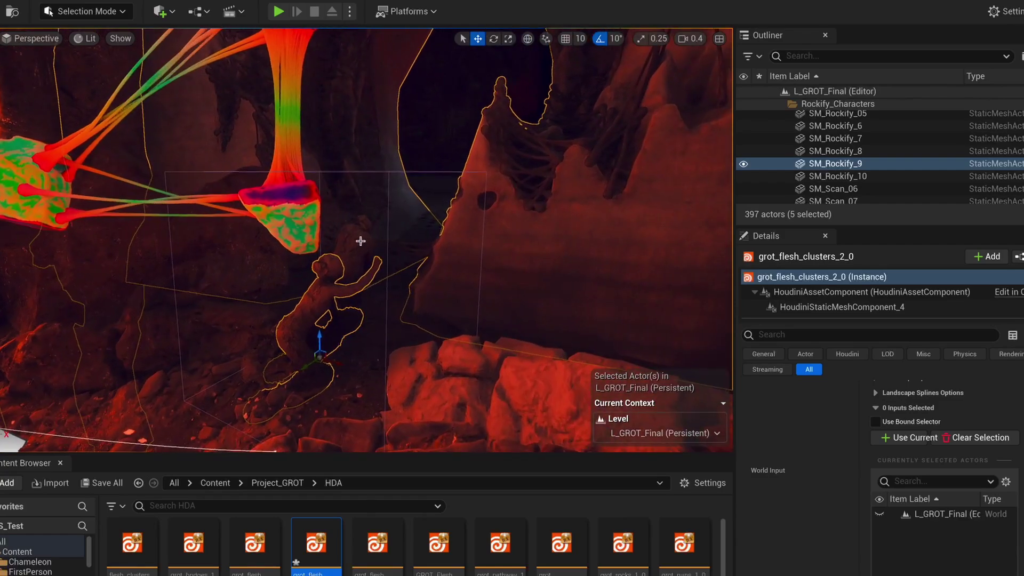
{"action": "left_click", "coordinate": [365, 242], "text": "ctrl"}
{"action": "right_click_drag", "start_coordinate": [434, 307], "coordinate": [434, 306]}
{"action": "left_click", "coordinate": [434, 306], "text": "ctrl"}
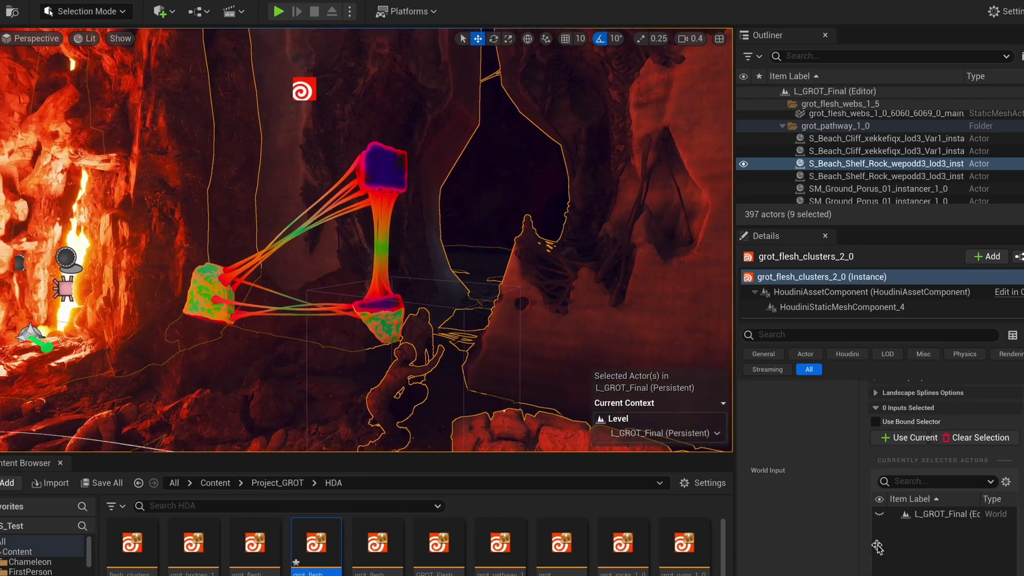
{"action": "left_click", "coordinate": [904, 441]}
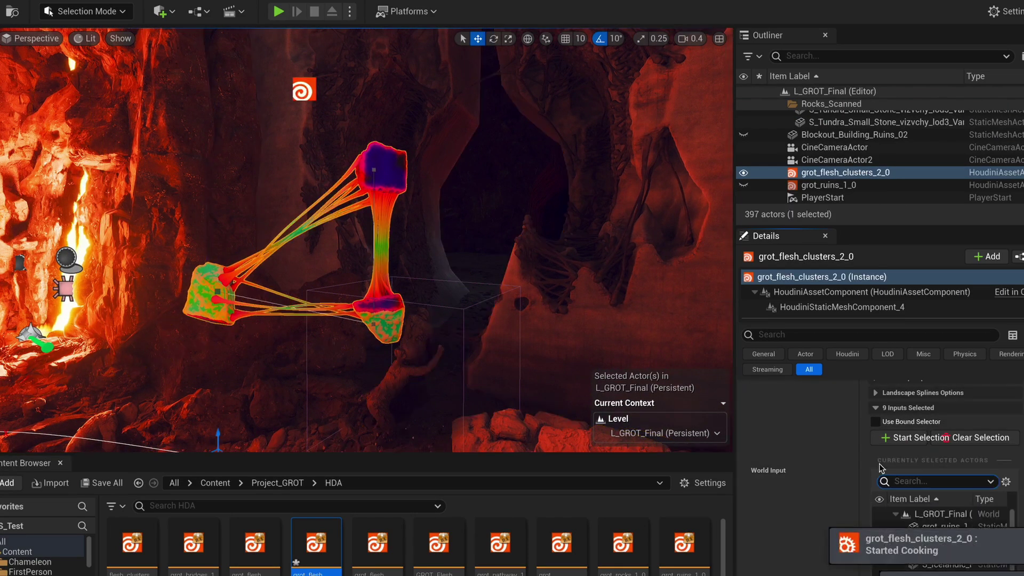
Step: Add the SM_Rock_Scan_e3 rock behind the tendrils to the World Input selection and apply the updated selection
{"action": "right_click_drag", "start_coordinate": [453, 310], "coordinate": [453, 309]}
{"action": "key", "text": "w"}
{"action": "key", "text": "s"}
{"action": "right_click_drag", "start_coordinate": [374, 240], "coordinate": [374, 240]}
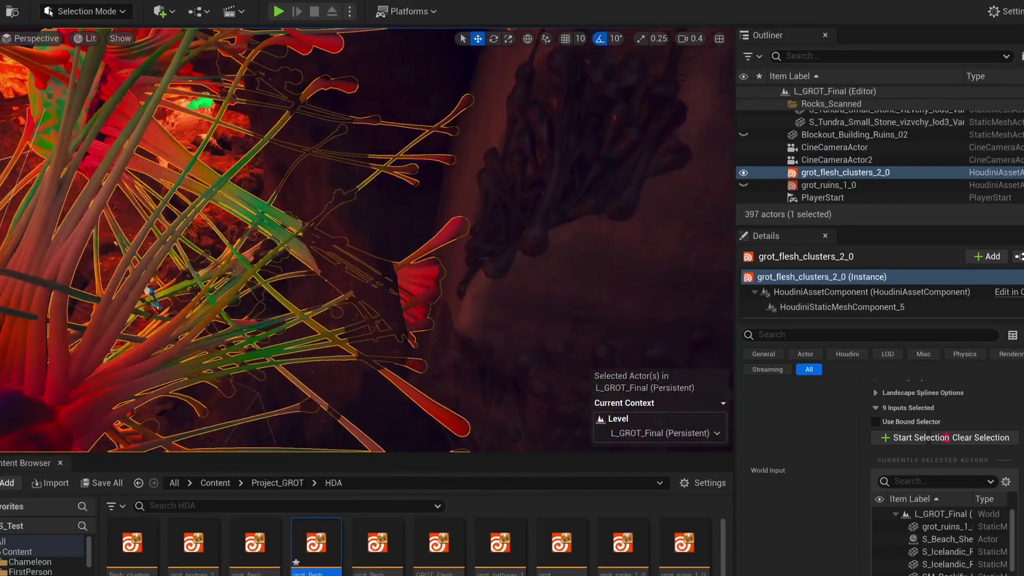
{"action": "right_click_drag", "start_coordinate": [476, 175], "coordinate": [477, 175]}
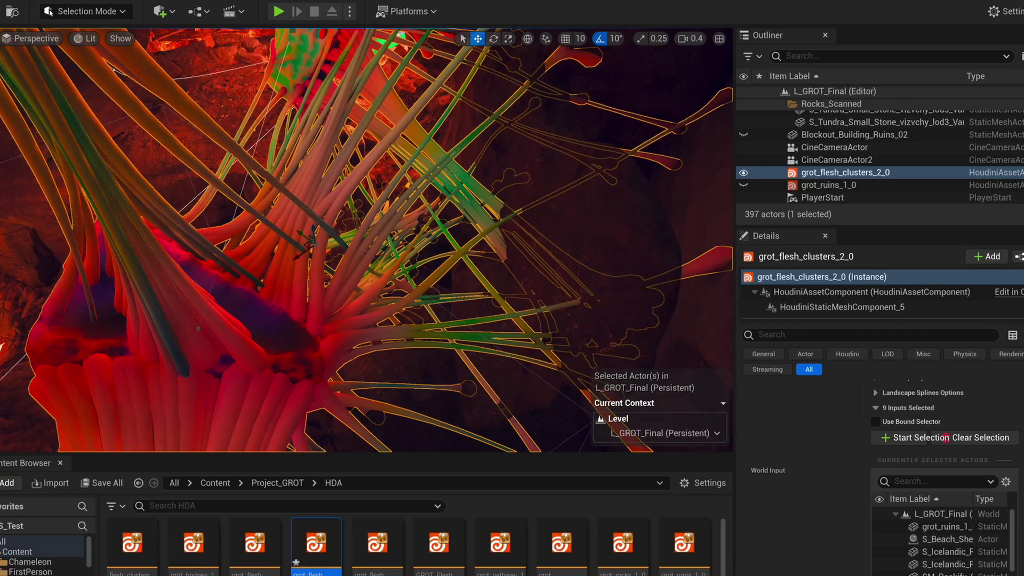
{"action": "right_click_drag", "start_coordinate": [552, 176], "coordinate": [553, 176]}
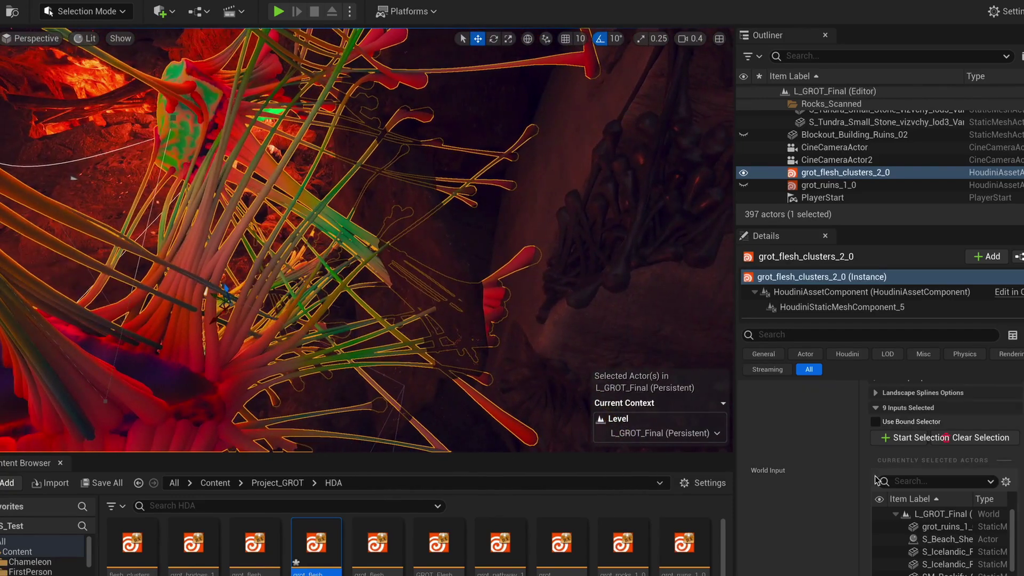
{"action": "left_click", "coordinate": [906, 444]}
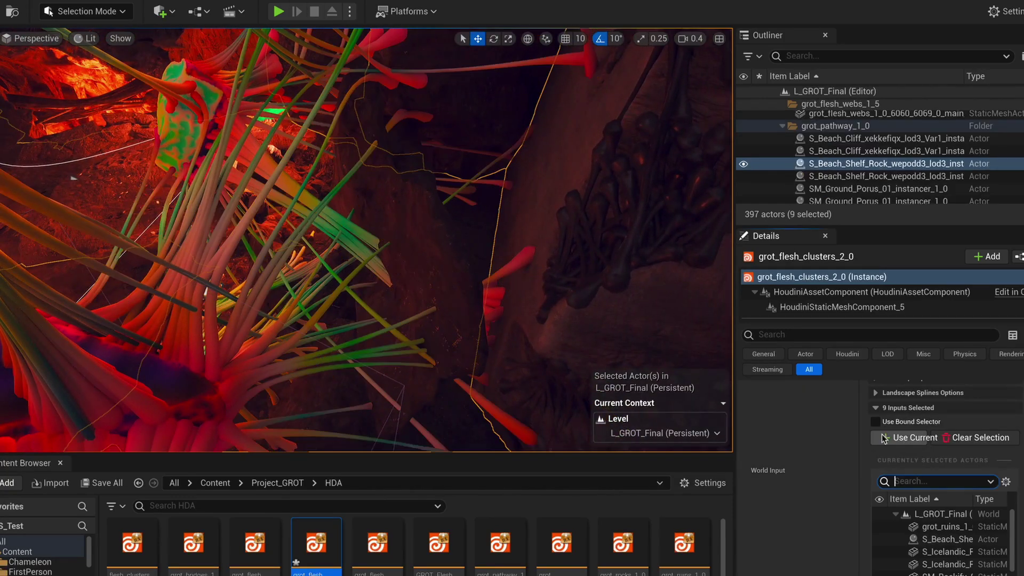
{"action": "left_click", "coordinate": [435, 249], "text": "ctrl"}
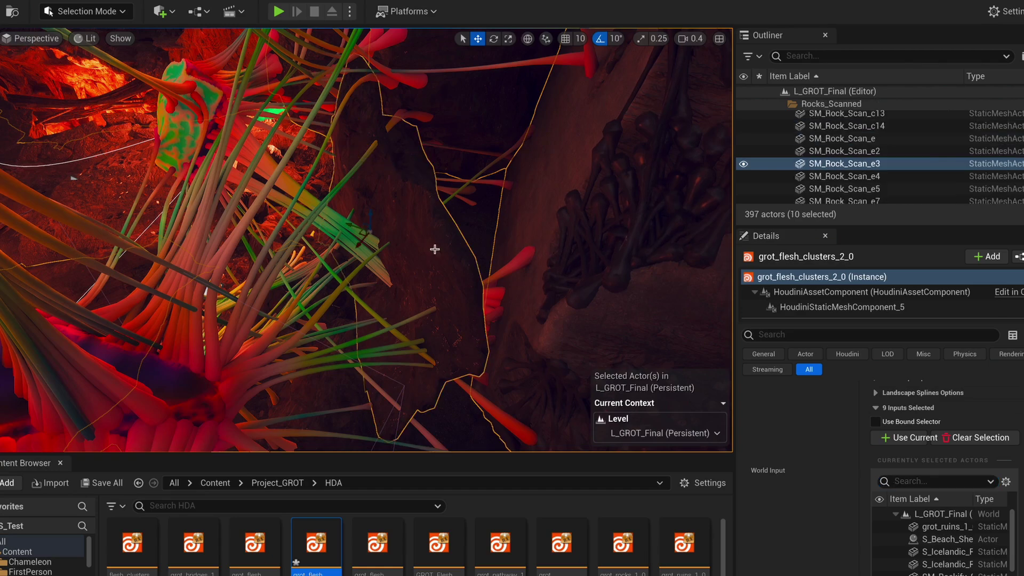
{"action": "right_click_drag", "start_coordinate": [466, 331], "coordinate": [465, 331]}
{"action": "left_click", "coordinate": [909, 438]}
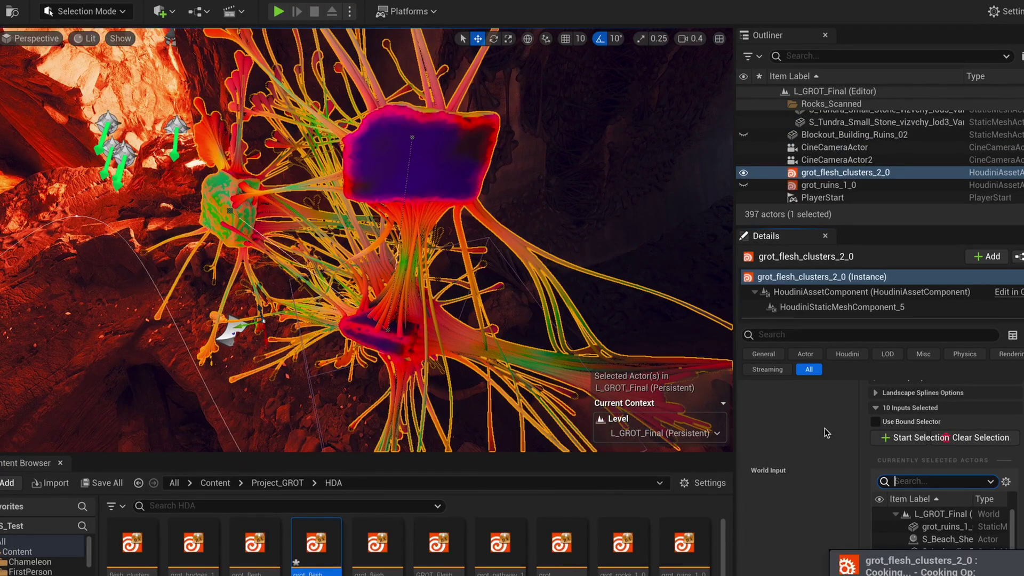
Step: Frame the whole flesh cluster and enlarge the level viewport by shrinking the Content Browser
{"action": "right_click_drag", "start_coordinate": [542, 238], "coordinate": [541, 237]}
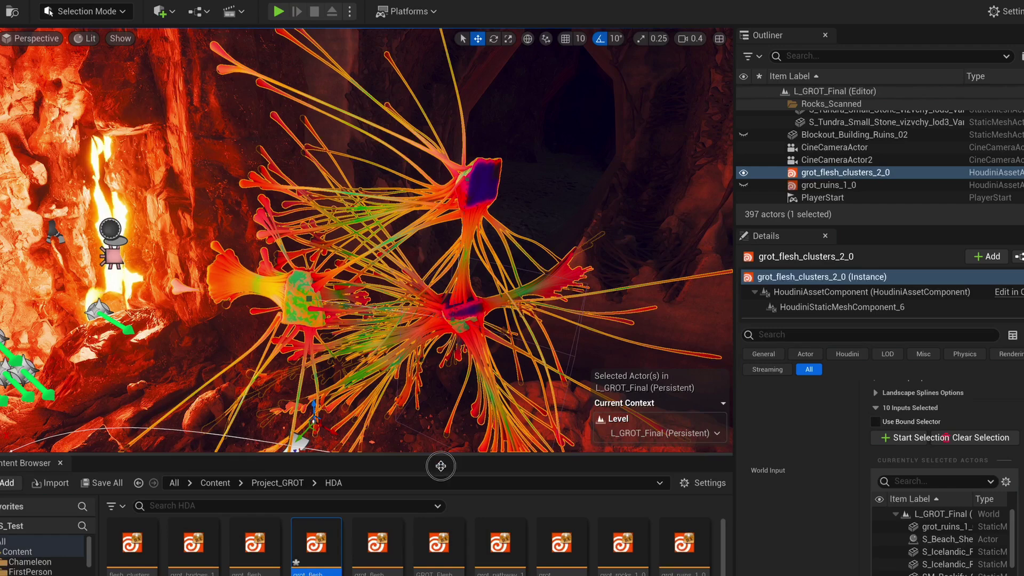
{"action": "left_click_drag", "start_coordinate": [437, 456], "coordinate": [437, 535]}
{"action": "right_click_drag", "start_coordinate": [433, 501], "coordinate": [433, 501]}
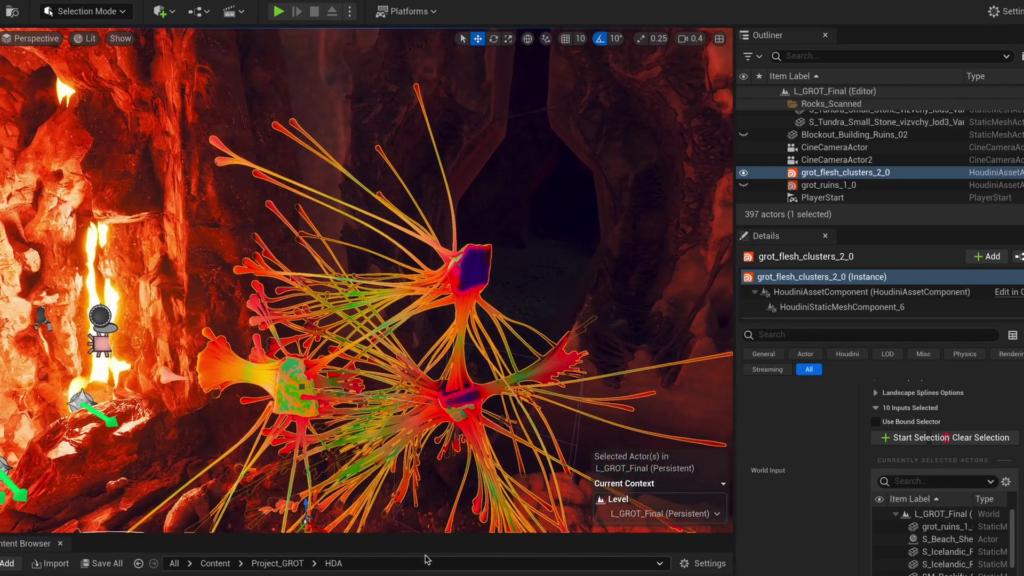
Step: Assign the MI_Rocks_Concrete material instance from Project_GROT's Materials/Concrete folder to the flesh cluster's Concrete parameter
{"action": "scroll", "coordinate": [946, 437], "scroll_direction": "up", "scroll_amount": 5}
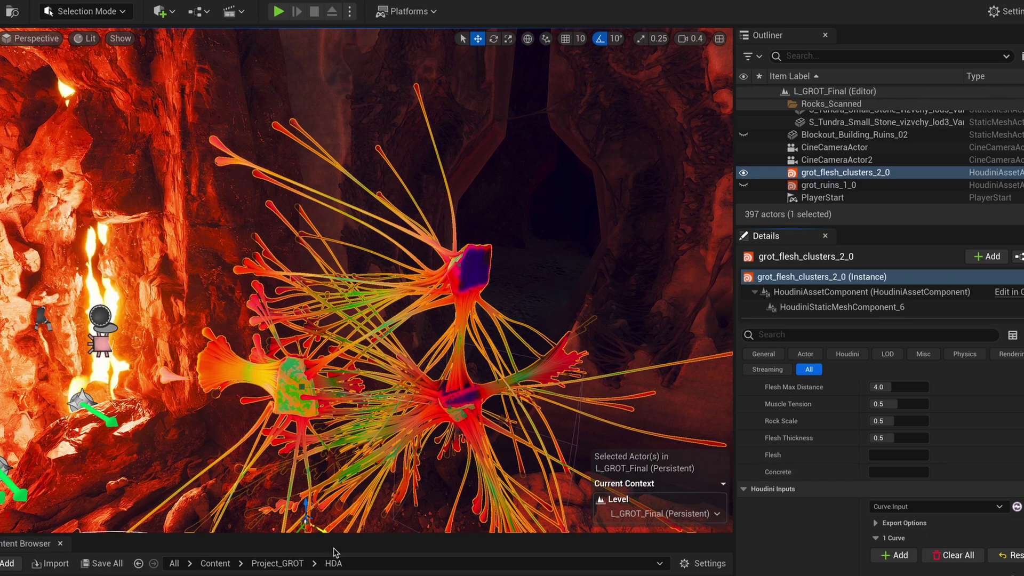
{"action": "left_click_drag", "start_coordinate": [343, 442], "coordinate": [349, 401]}
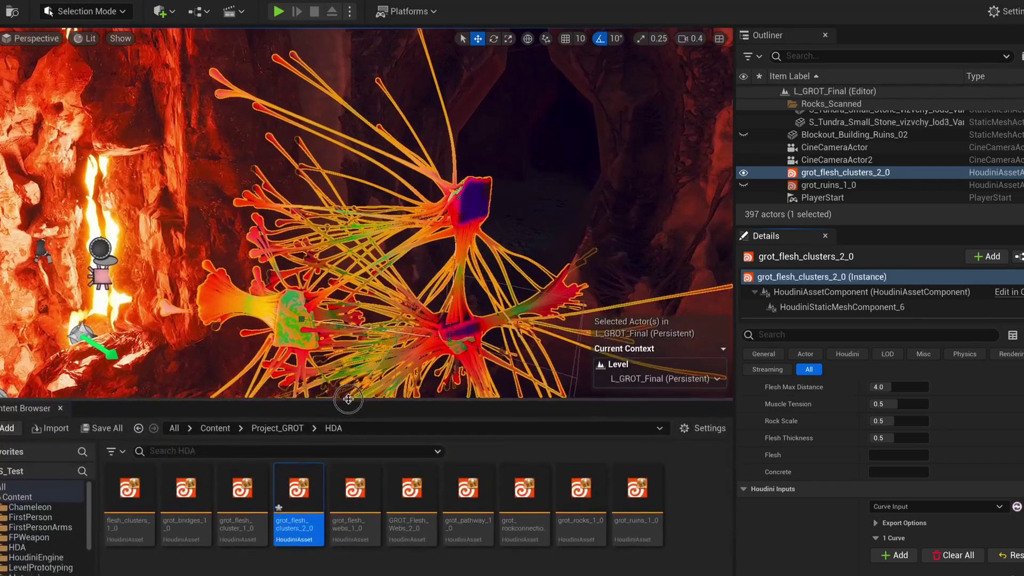
{"action": "left_click", "coordinate": [269, 433]}
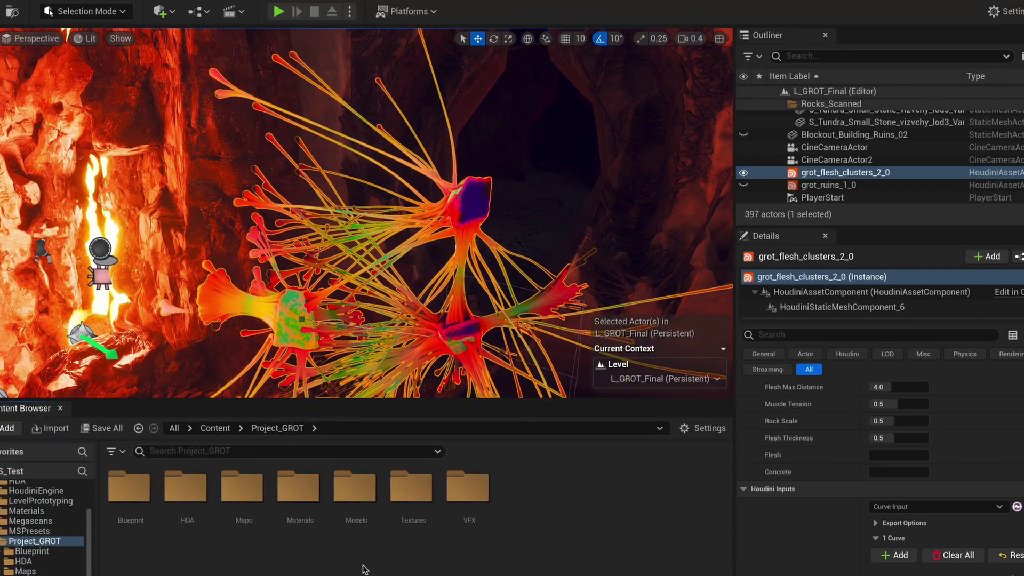
{"action": "double_click", "coordinate": [299, 492]}
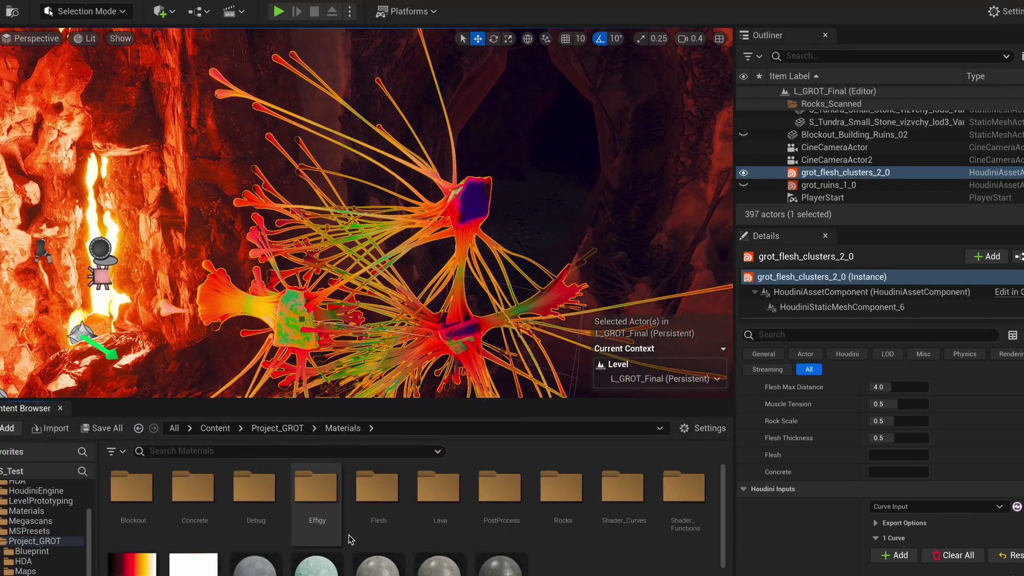
{"action": "double_click", "coordinate": [208, 497]}
{"action": "left_click_drag", "start_coordinate": [355, 488], "coordinate": [890, 472]}
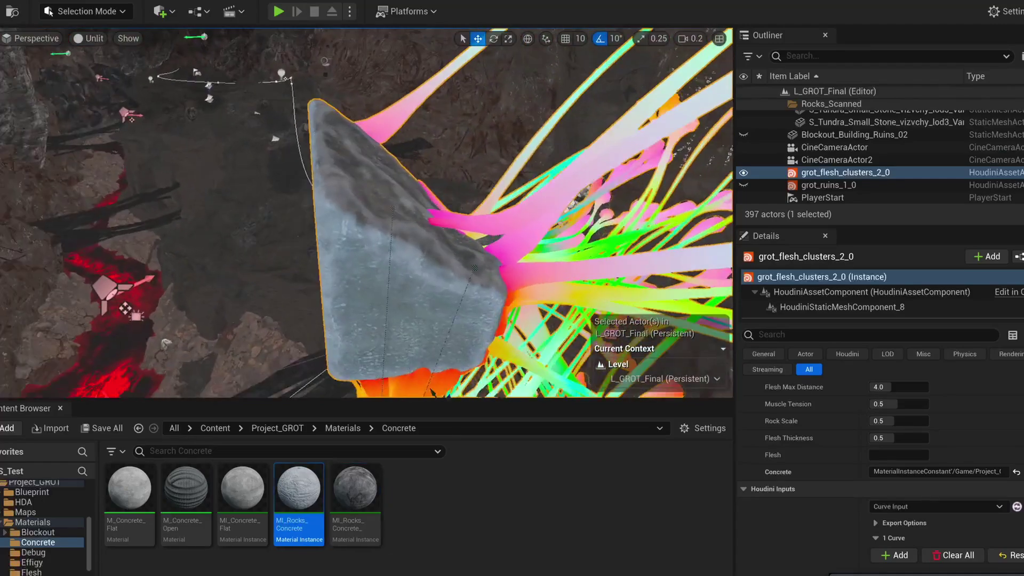
Step: Examine the concrete surface on the cluster's rocks from several sides, and return the viewport to Lit shading
{"action": "right_click_drag", "start_coordinate": [366, 213], "coordinate": [517, 227]}
{"action": "right_click_drag", "start_coordinate": [438, 96], "coordinate": [499, 99]}
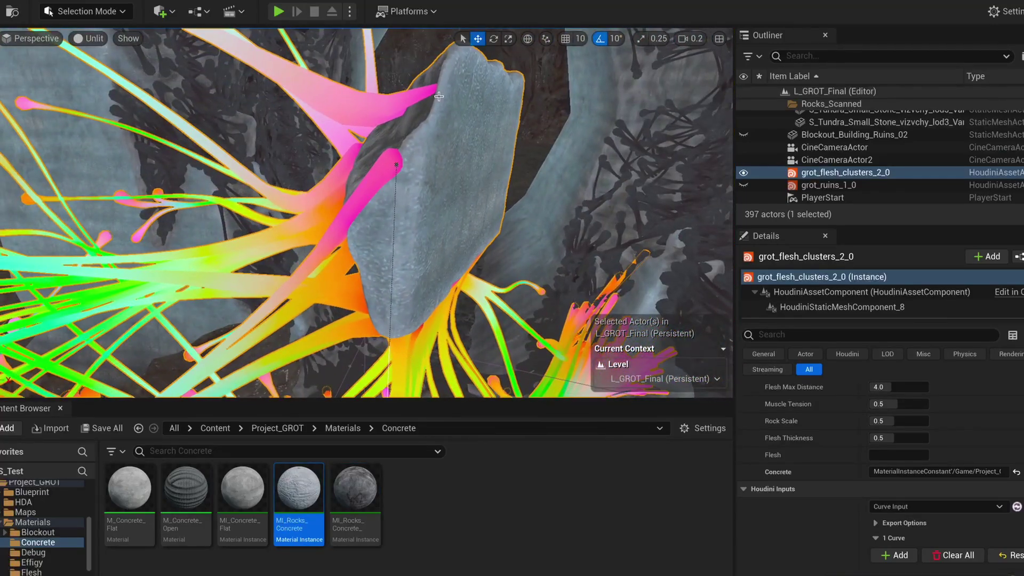
{"action": "right_click_drag", "start_coordinate": [285, 100], "coordinate": [390, 101]}
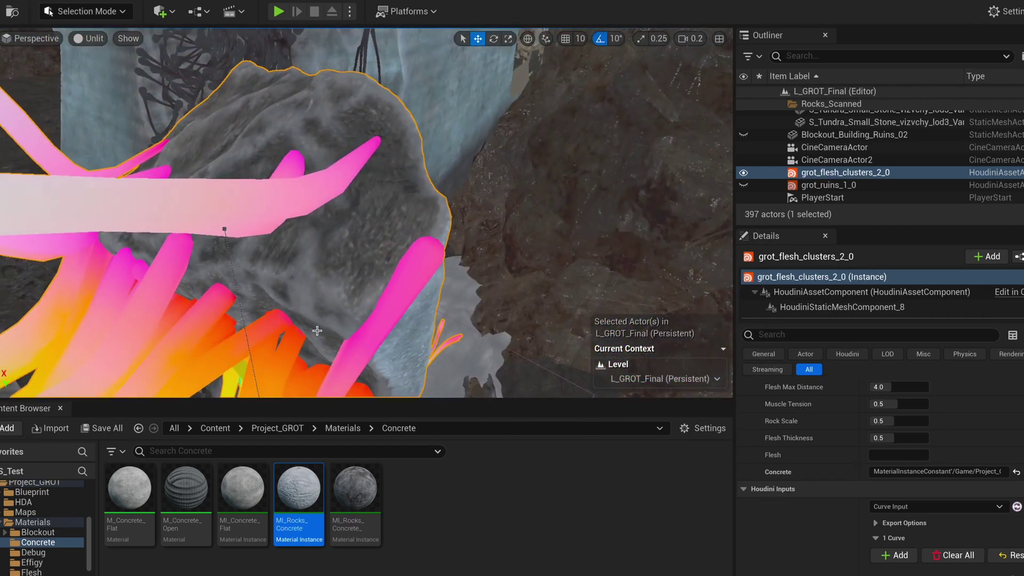
{"action": "right_click_drag", "start_coordinate": [375, 279], "coordinate": [291, 232]}
{"action": "scroll", "coordinate": [325, 224], "scroll_direction": "up", "scroll_amount": 3}
{"action": "key", "text": "alt+4"}
{"action": "mouse_move", "coordinate": [402, 263]}
{"action": "right_mouse_down"}
{"action": "mouse_move", "coordinate": [462, 256]}
{"action": "mouse_move", "coordinate": [403, 262]}
{"action": "right_mouse_up"}
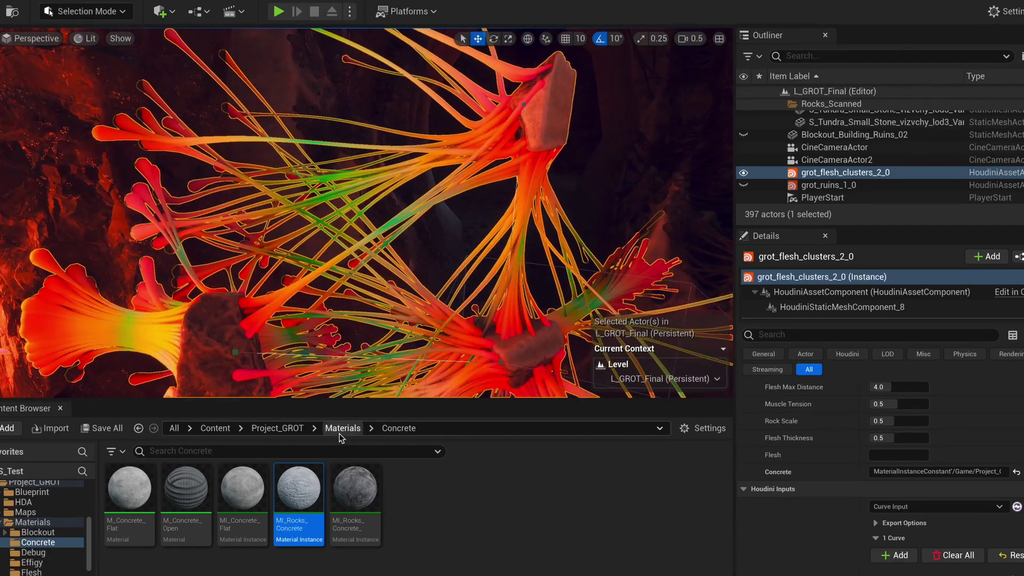
Step: Assign the MI_Ruins_Flesh material instance from the Materials/Flesh folder to the cluster's Flesh parameter
{"action": "left_click", "coordinate": [278, 428]}
{"action": "double_click", "coordinate": [299, 487]}
{"action": "double_click", "coordinate": [373, 485]}
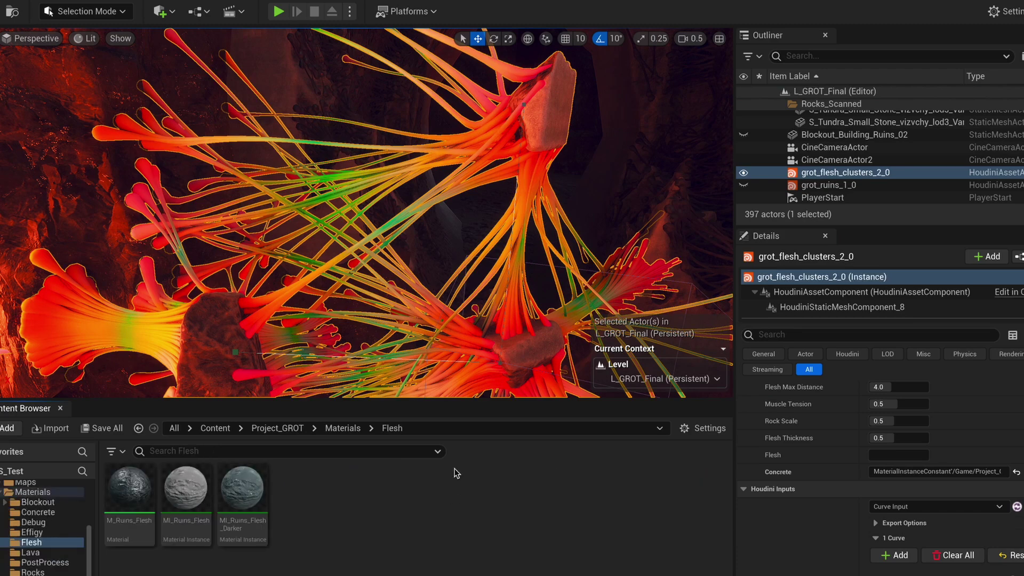
{"action": "left_click_drag", "start_coordinate": [185, 487], "coordinate": [905, 455]}
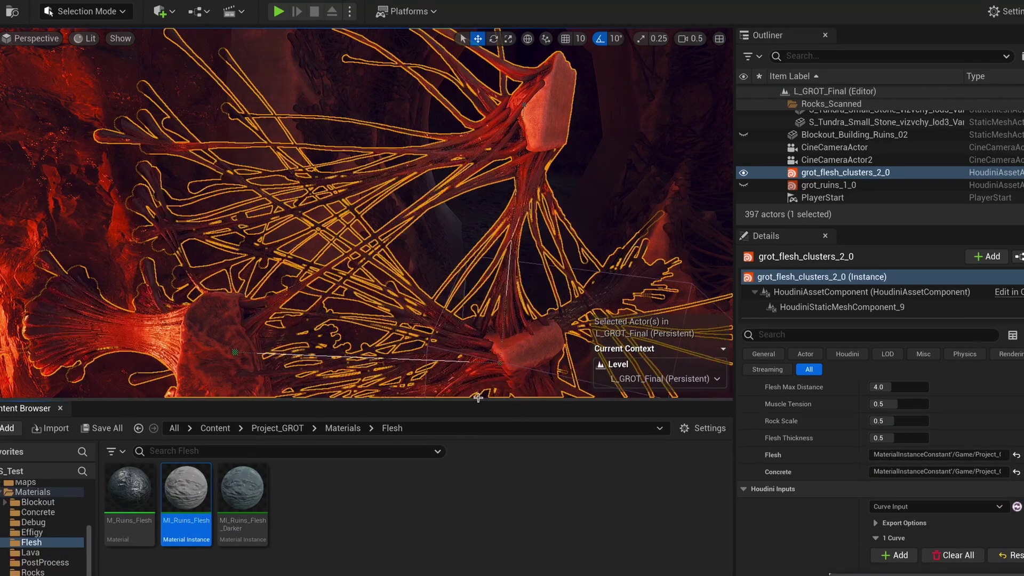
Step: Reposition the upper rock's curve point in front of the cave opening and show the cluster without selection outlines
{"action": "right_click_drag", "start_coordinate": [393, 299], "coordinate": [411, 322]}
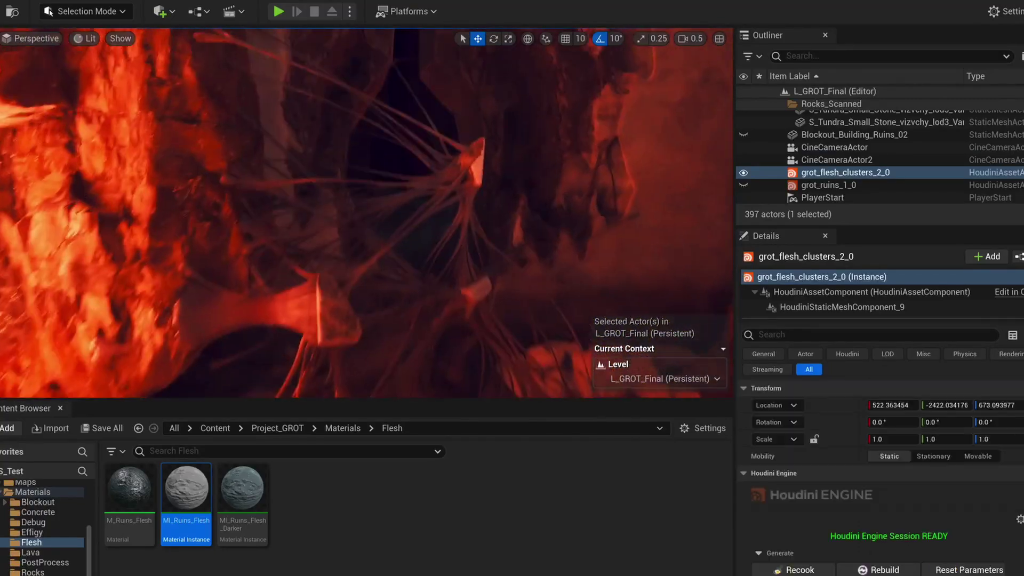
{"action": "right_click_drag", "start_coordinate": [409, 323], "coordinate": [352, 292]}
{"action": "key", "text": "g"}
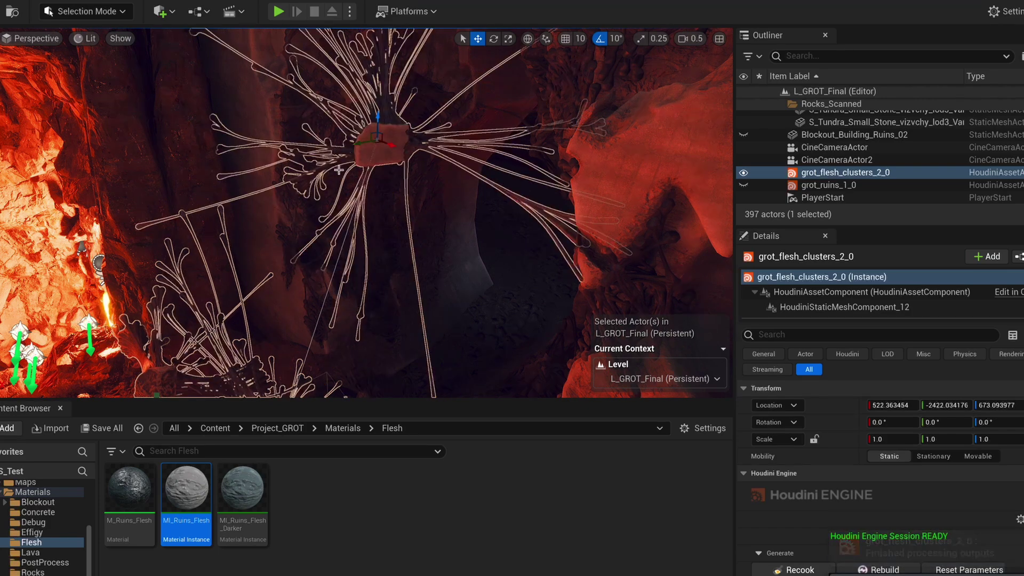
{"action": "right_click_drag", "start_coordinate": [339, 169], "coordinate": [453, 202]}
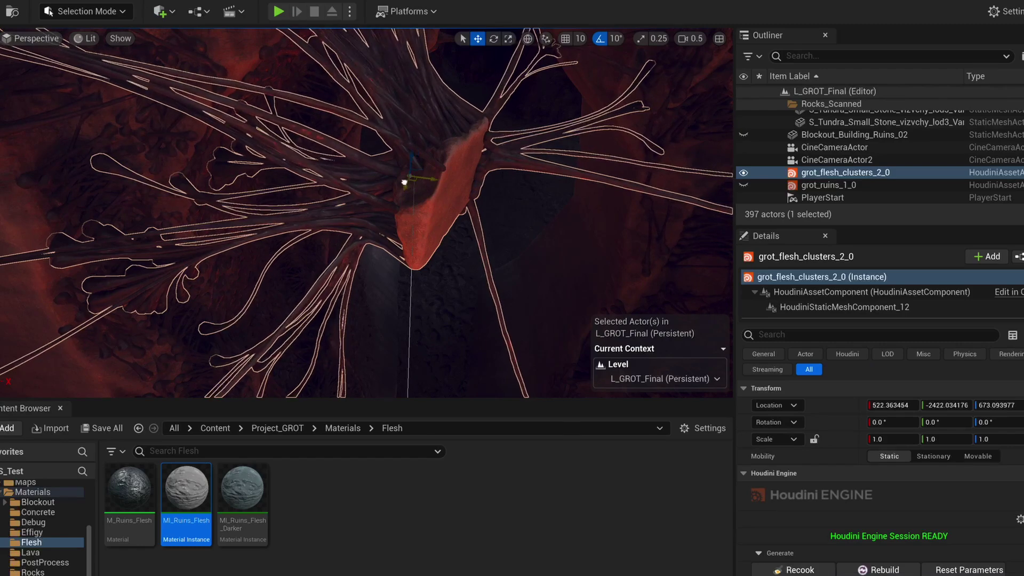
{"action": "left_click_drag", "start_coordinate": [404, 183], "coordinate": [345, 176]}
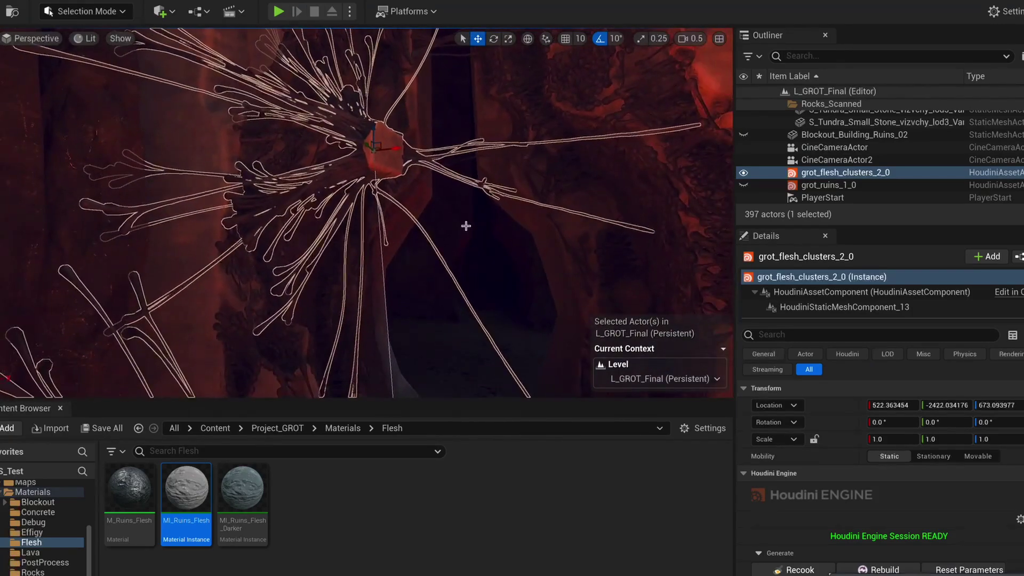
{"action": "right_click_drag", "start_coordinate": [471, 232], "coordinate": [469, 231]}
{"action": "key", "text": "g"}
Step: Set the flesh cluster's Rock Scale to 0.825102 and check the larger rocks in the level
{"action": "scroll", "coordinate": [806, 510], "scroll_direction": "down", "scroll_amount": 5}
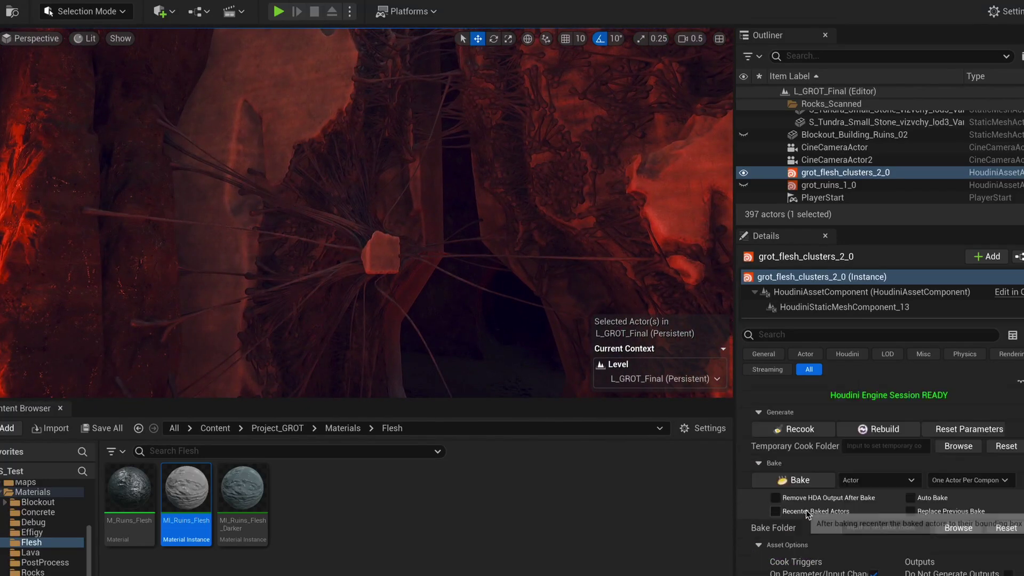
{"action": "scroll", "coordinate": [806, 510], "scroll_direction": "down", "scroll_amount": 6}
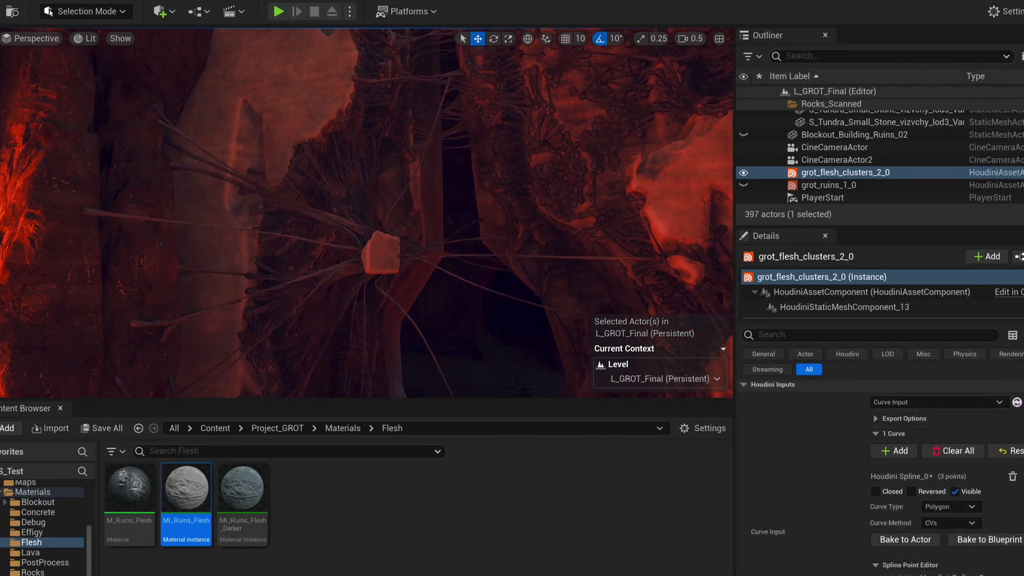
{"action": "scroll", "coordinate": [927, 444], "scroll_direction": "up", "scroll_amount": 4}
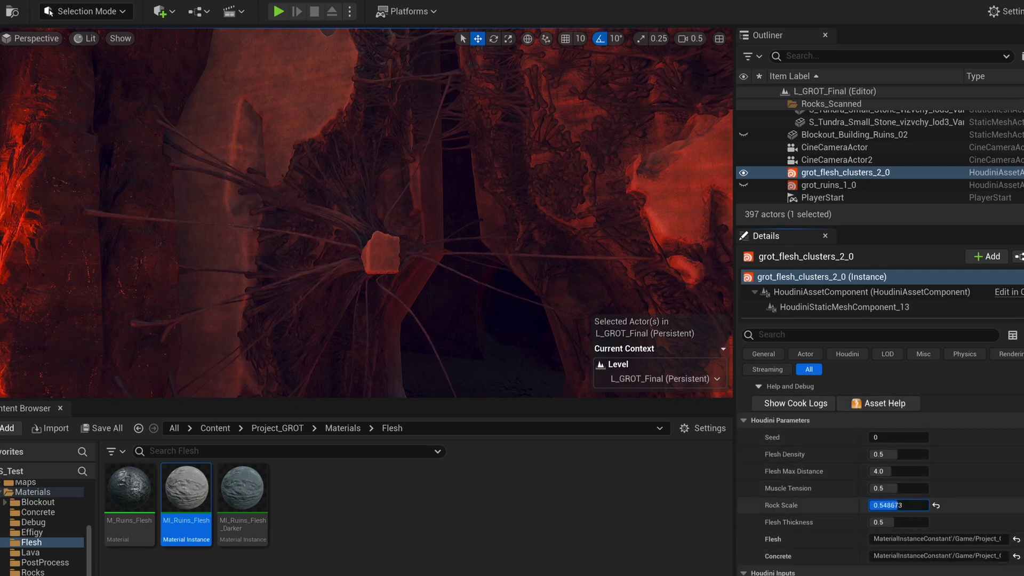
{"action": "left_click_drag", "start_coordinate": [898, 505], "coordinate": [917, 505]}
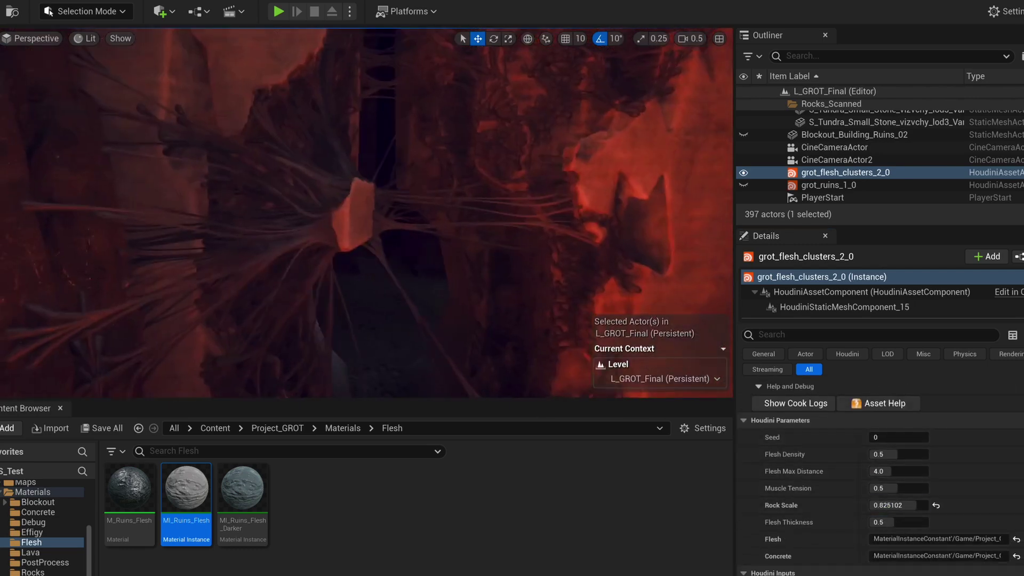
{"action": "right_click_drag", "start_coordinate": [368, 213], "coordinate": [368, 214]}
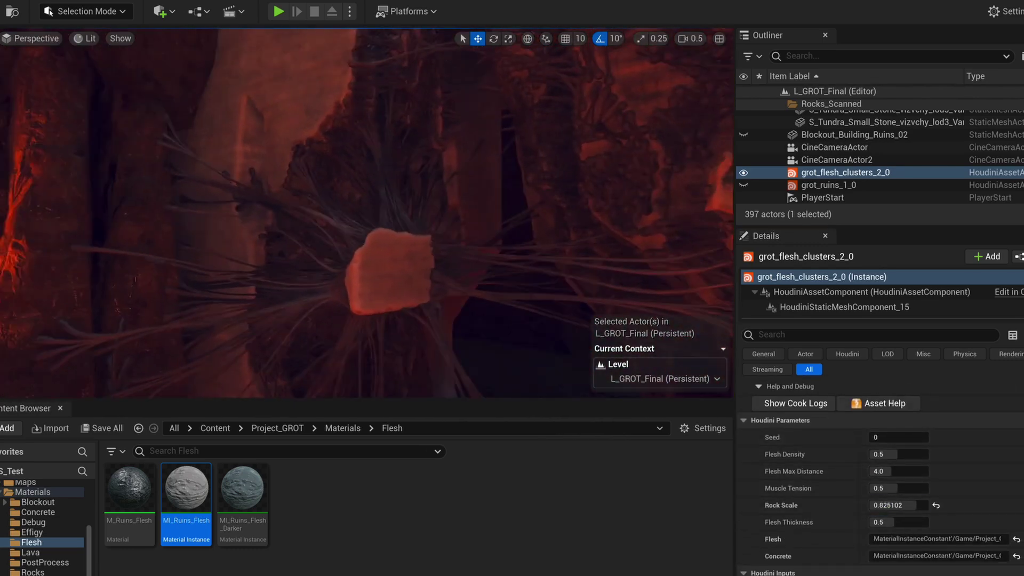
Step: Extend the cluster's curve from the upper rock with a new point placed higher above the cave opening
{"action": "left_click", "coordinate": [372, 287]}
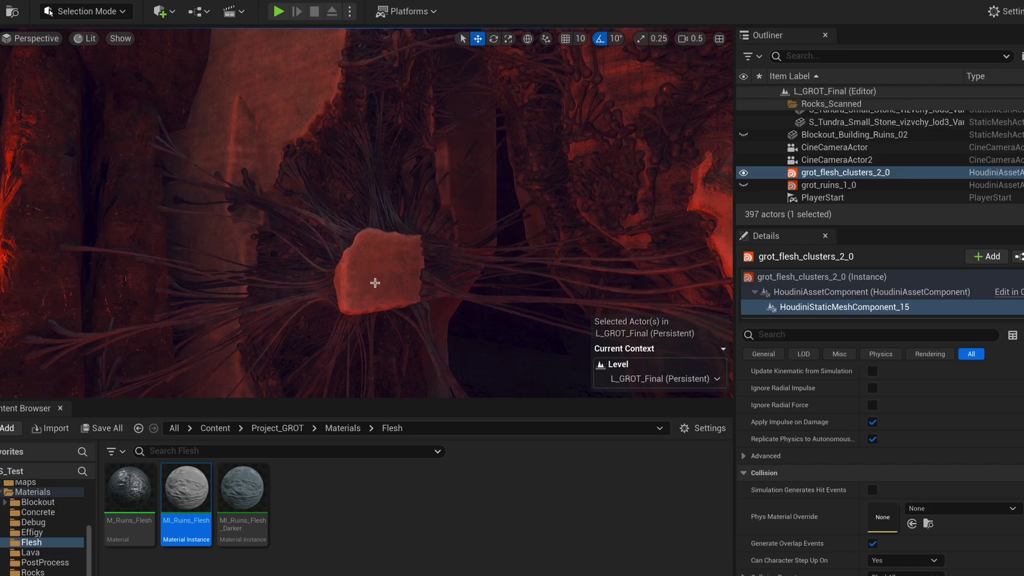
{"action": "key", "text": "g"}
{"action": "left_click", "coordinate": [391, 266]}
{"action": "right_click_drag", "start_coordinate": [391, 266], "coordinate": [391, 266]}
{"action": "left_click_drag", "start_coordinate": [392, 266], "coordinate": [459, 268], "text": "alt"}
{"action": "right_click_drag", "start_coordinate": [355, 223], "coordinate": [367, 248]}
{"action": "left_click_drag", "start_coordinate": [539, 237], "coordinate": [335, 273], "text": "alt"}
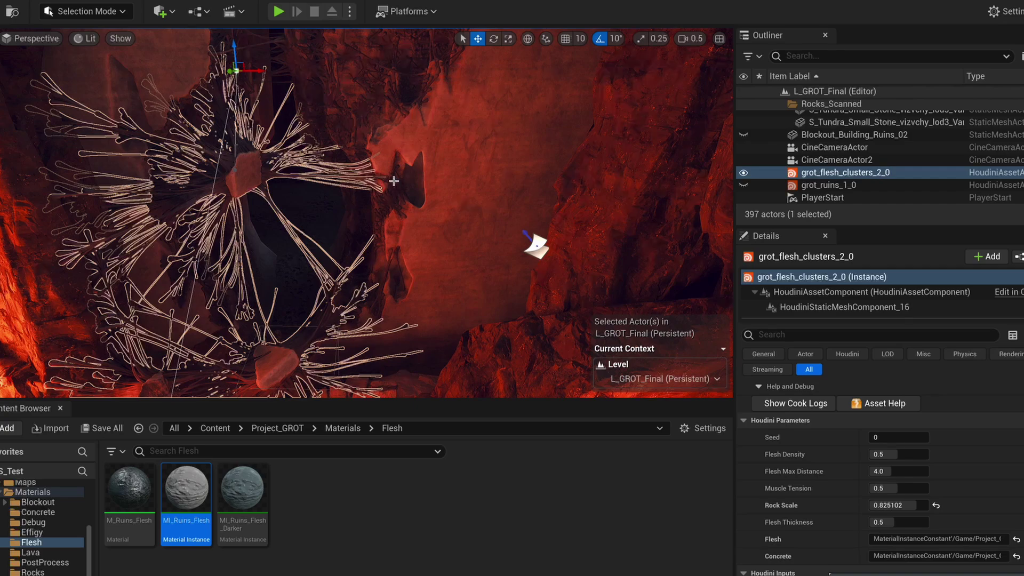
{"action": "right_click_drag", "start_coordinate": [393, 181], "coordinate": [365, 211]}
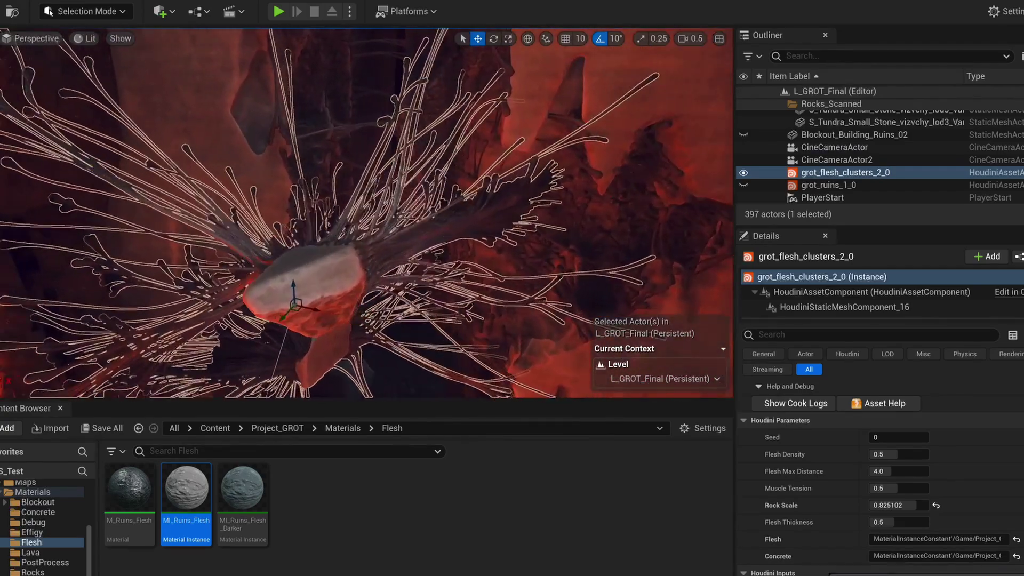
Step: Place the new rock's curve point against the wall above the cave opening so its tendrils reach the ruins
{"action": "left_click_drag", "start_coordinate": [406, 219], "coordinate": [342, 220], "text": "alt"}
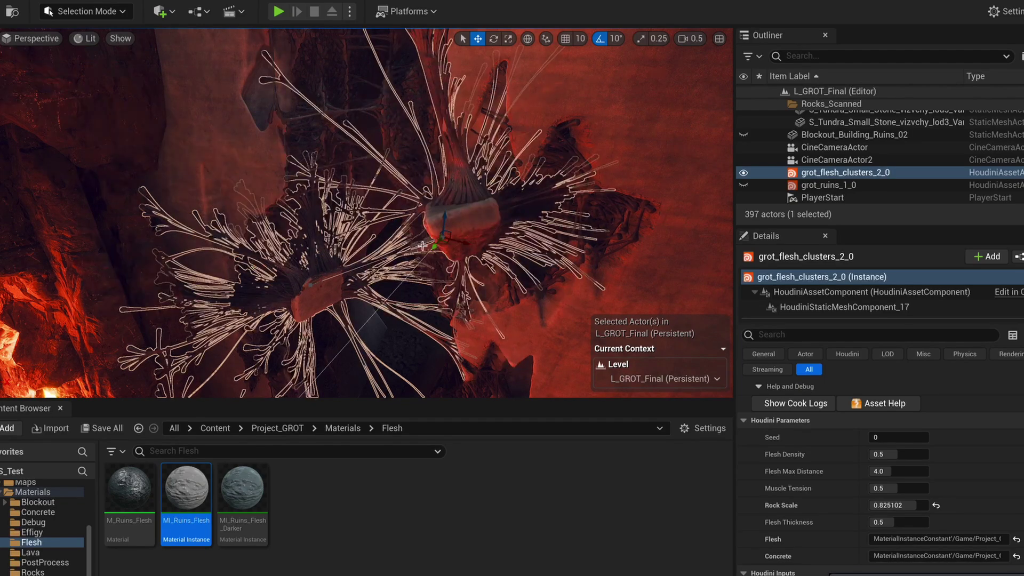
{"action": "right_click_drag", "start_coordinate": [368, 213], "coordinate": [427, 208]}
{"action": "right_click_drag", "start_coordinate": [515, 233], "coordinate": [462, 235]}
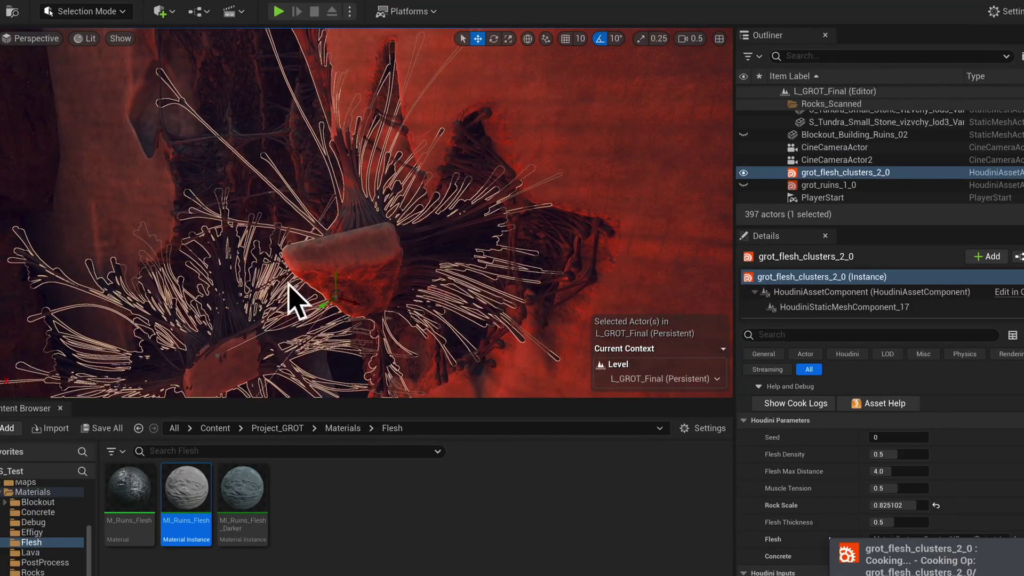
{"action": "right_click_drag", "start_coordinate": [435, 282], "coordinate": [408, 266]}
Step: Adjust the lower rock's curve point near the cave floor and set the cluster's Seed to 2
{"action": "left_click_drag", "start_coordinate": [291, 259], "coordinate": [292, 259], "text": "alt"}
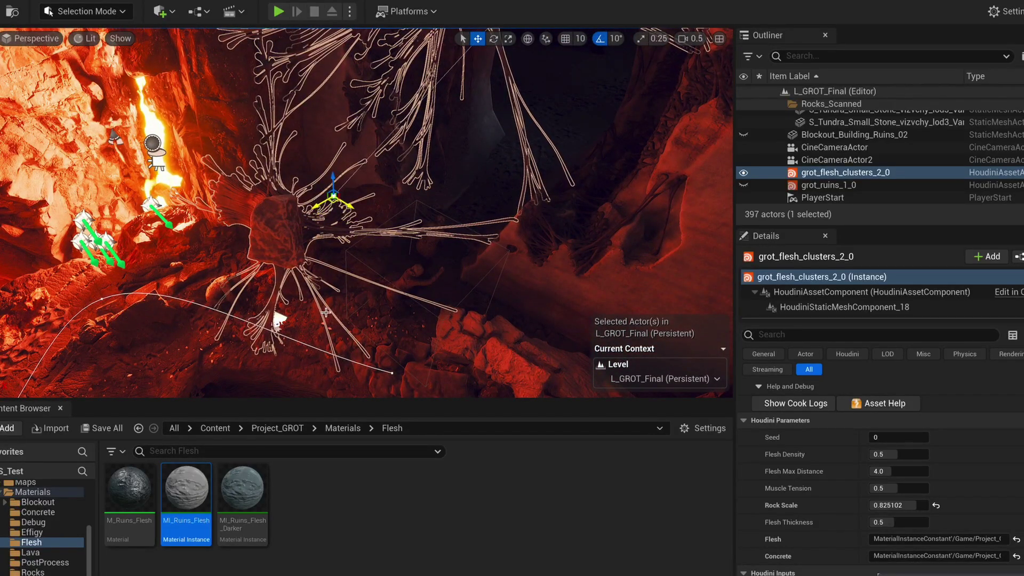
{"action": "right_click_drag", "start_coordinate": [368, 213], "coordinate": [344, 200]}
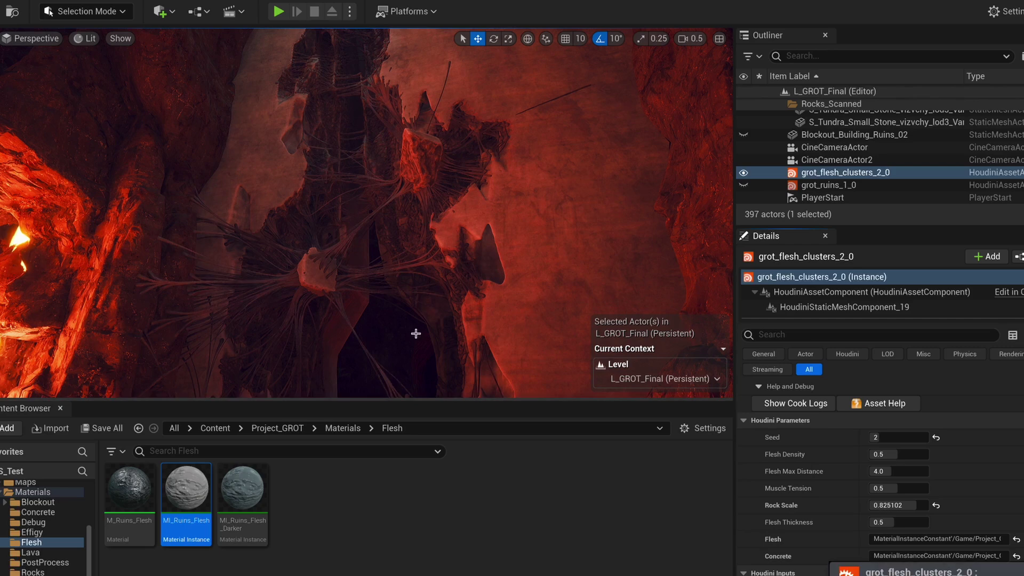
{"action": "right_click_drag", "start_coordinate": [427, 297], "coordinate": [400, 314]}
{"action": "key", "text": "g"}
{"action": "key", "text": "g"}
Step: Close the Content Browser and extend the curve from the lower rock with another rock beside the cave opening
{"action": "left_click", "coordinate": [60, 408]}
{"action": "key", "text": "w"}
{"action": "left_click_drag", "start_coordinate": [410, 277], "coordinate": [410, 277], "text": "alt"}
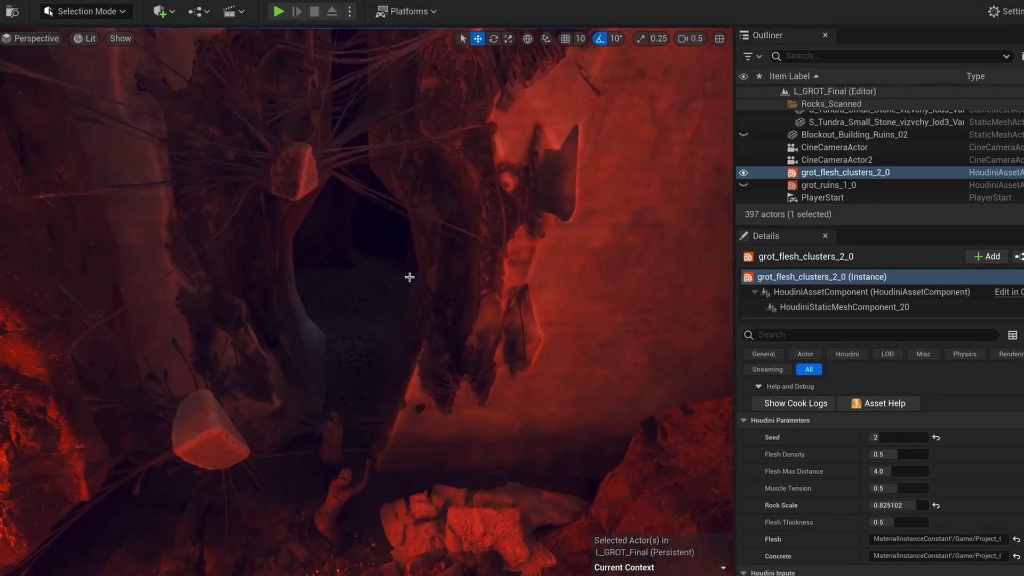
{"action": "left_click", "coordinate": [235, 423]}
{"action": "left_click", "coordinate": [208, 435]}
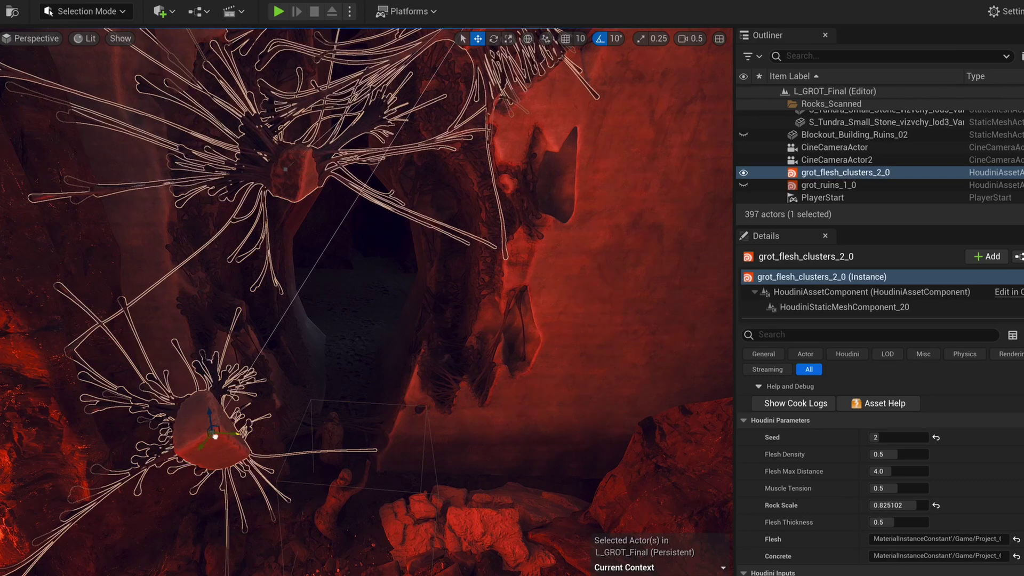
{"action": "right_click_drag", "start_coordinate": [414, 426], "coordinate": [414, 426]}
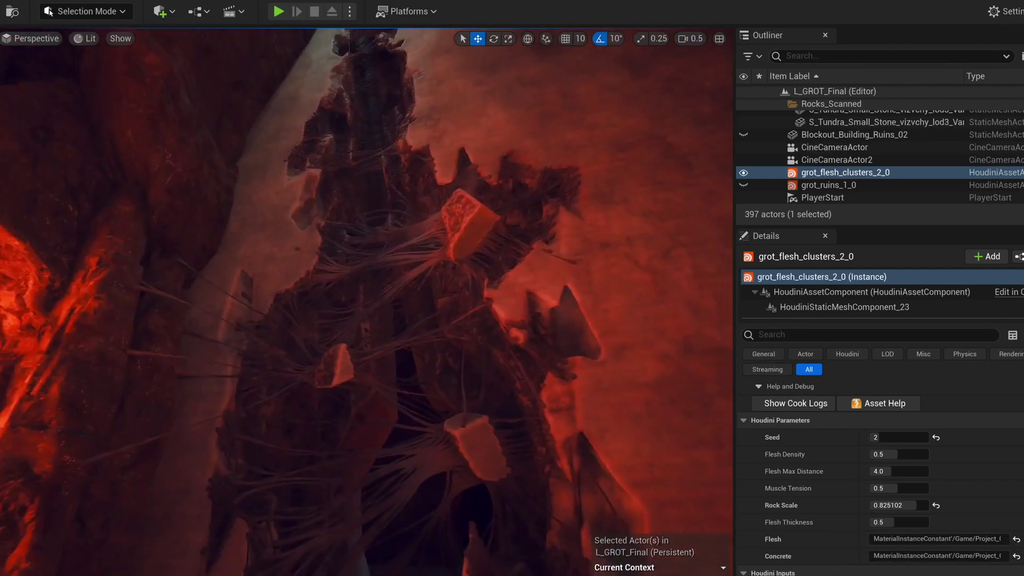
Step: Add further rocks around the cave opening by duplicating curve points, and set the Flesh Density to 0.226021
{"action": "right_click_drag", "start_coordinate": [367, 301], "coordinate": [366, 302]}
{"action": "left_click", "coordinate": [387, 289]}
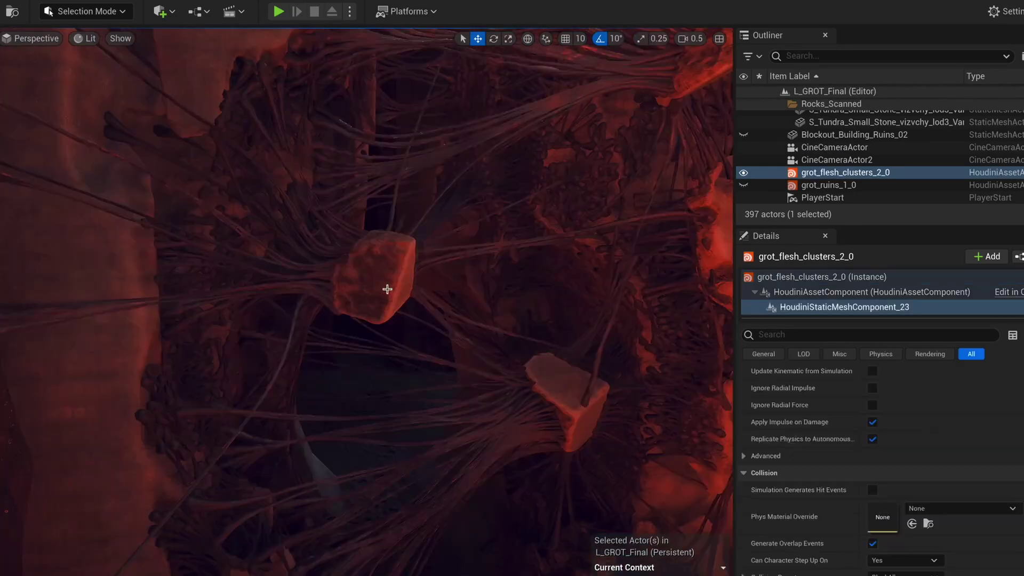
{"action": "key", "text": "g"}
{"action": "double_click", "coordinate": [362, 273]}
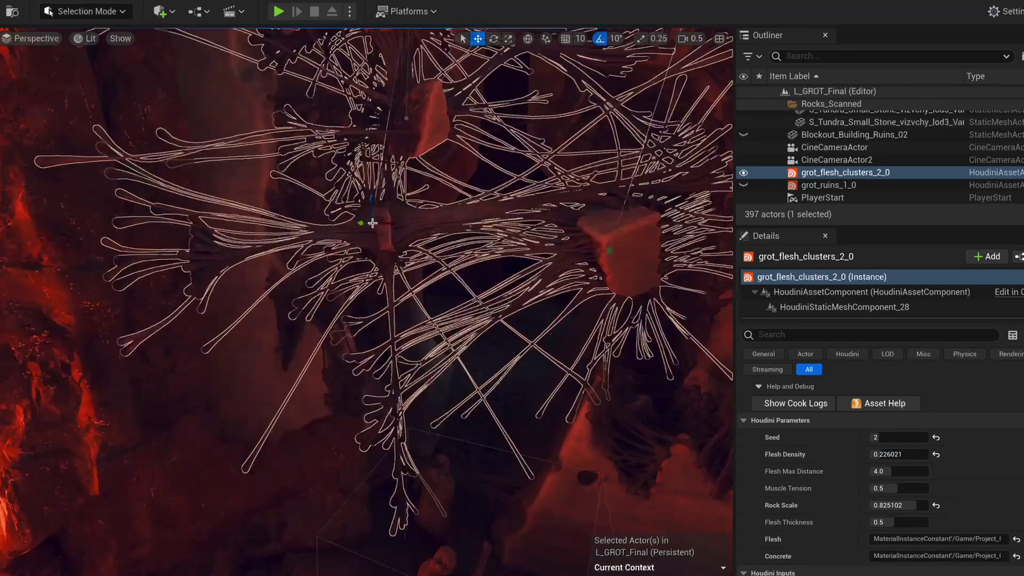
{"action": "left_click_drag", "start_coordinate": [373, 221], "coordinate": [435, 263], "text": "alt"}
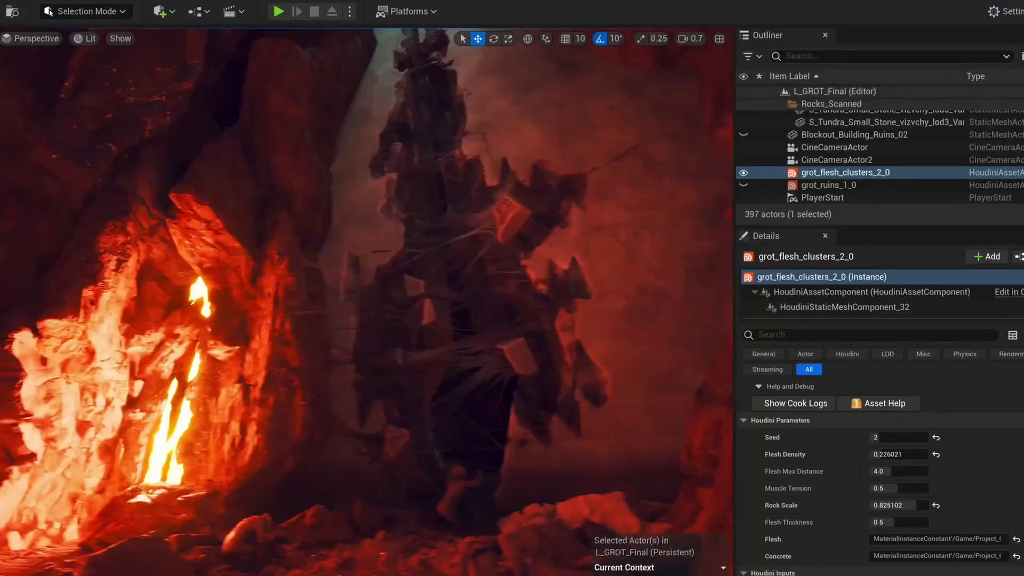
Step: Select the flesh cluster's curve point at the middle rock and shift it closer to the wall beside the cave opening
{"action": "right_click_drag", "start_coordinate": [367, 301], "coordinate": [459, 293]}
{"action": "right_click_drag", "start_coordinate": [416, 259], "coordinate": [370, 256]}
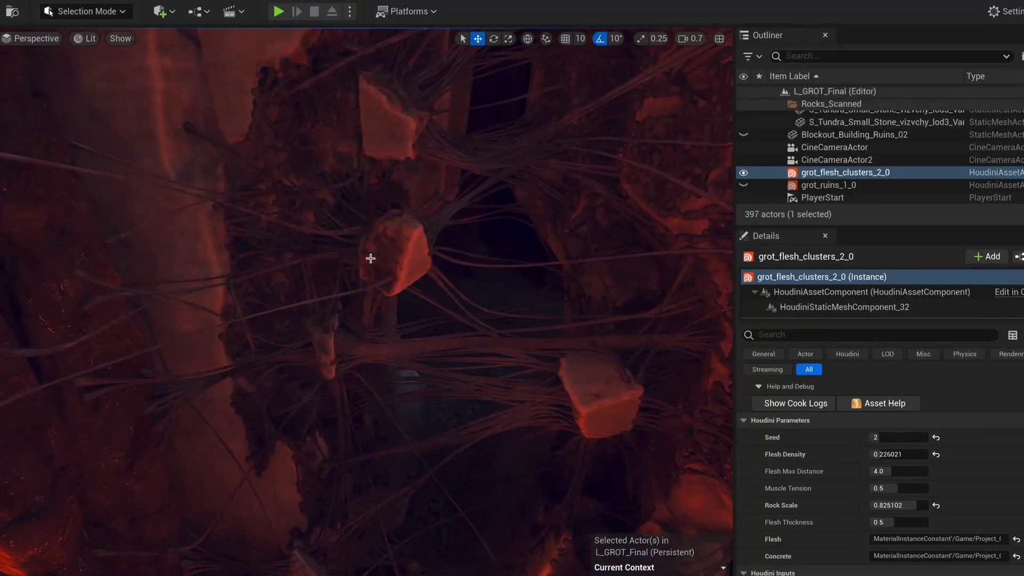
{"action": "left_click", "coordinate": [376, 255]}
{"action": "left_click", "coordinate": [393, 266]}
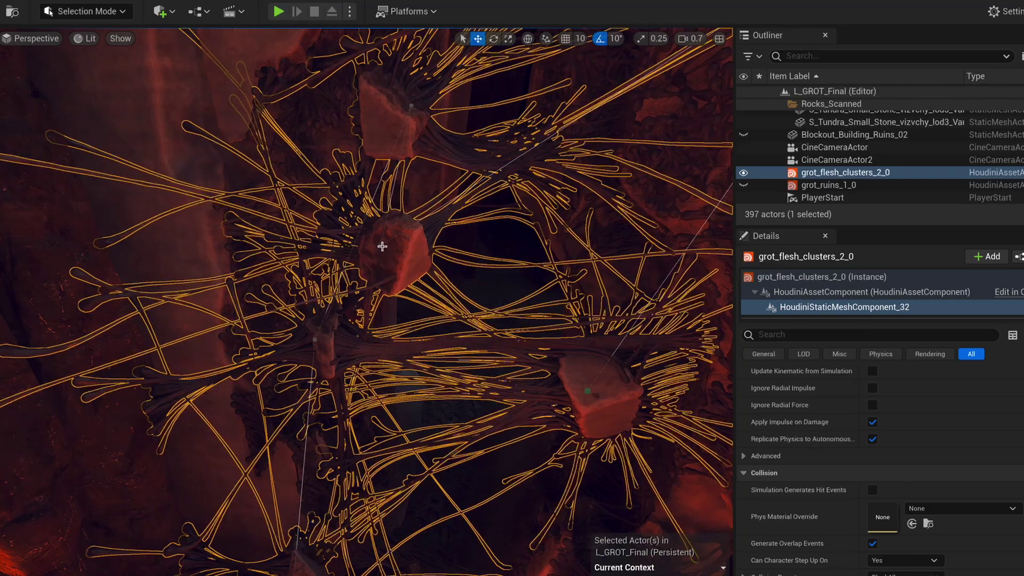
{"action": "left_click", "coordinate": [380, 247]}
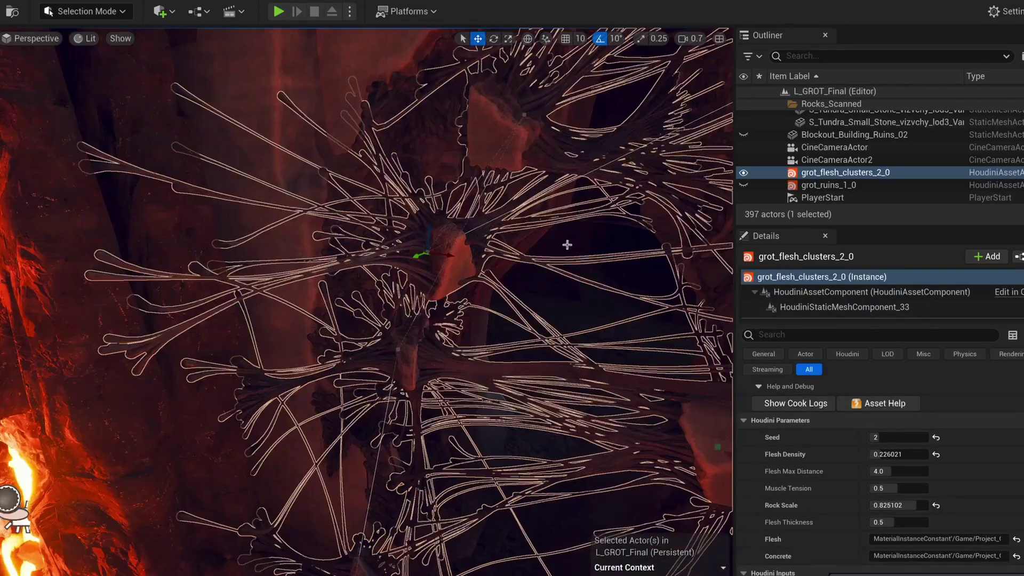
Step: Check the adjusted rocks without editor overlays and set the flesh cluster's Seed to 3
{"action": "right_click_drag", "start_coordinate": [567, 244], "coordinate": [629, 248]}
{"action": "key", "text": "g"}
{"action": "key", "text": "s"}
{"action": "right_click_drag", "start_coordinate": [482, 256], "coordinate": [509, 258]}
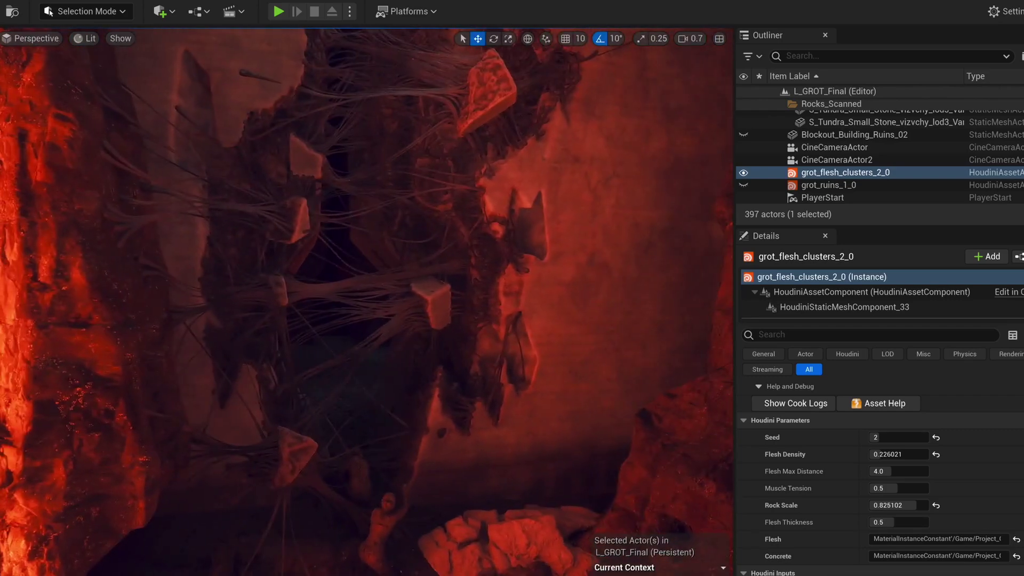
{"action": "right_click_drag", "start_coordinate": [438, 260], "coordinate": [405, 263]}
{"action": "right_click_drag", "start_coordinate": [523, 240], "coordinate": [509, 241]}
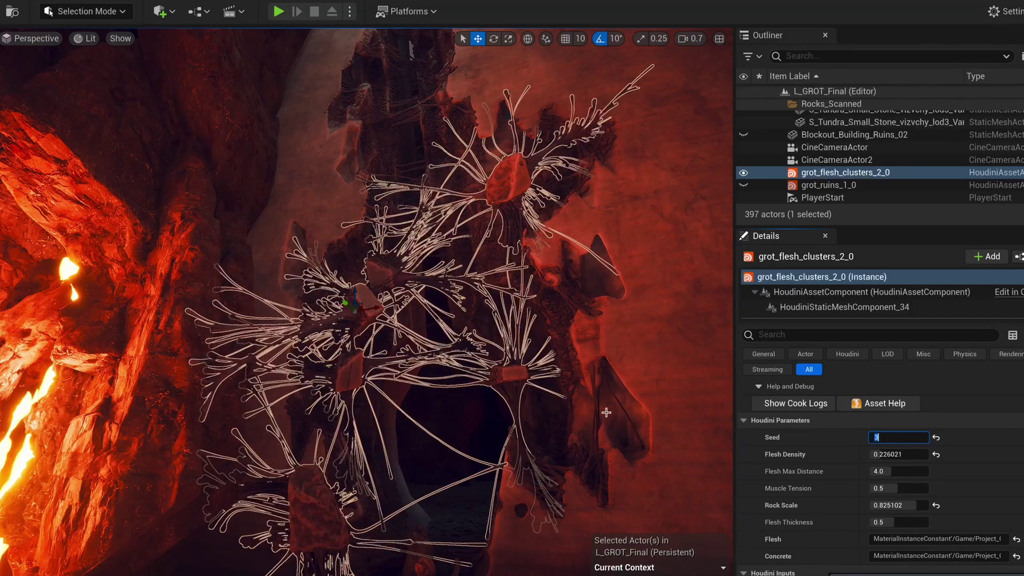
Step: Examine the reseeded flesh cluster around the ruins without editor overlays, from near and far across the cave
{"action": "right_click_drag", "start_coordinate": [606, 413], "coordinate": [565, 405]}
{"action": "key", "text": "g"}
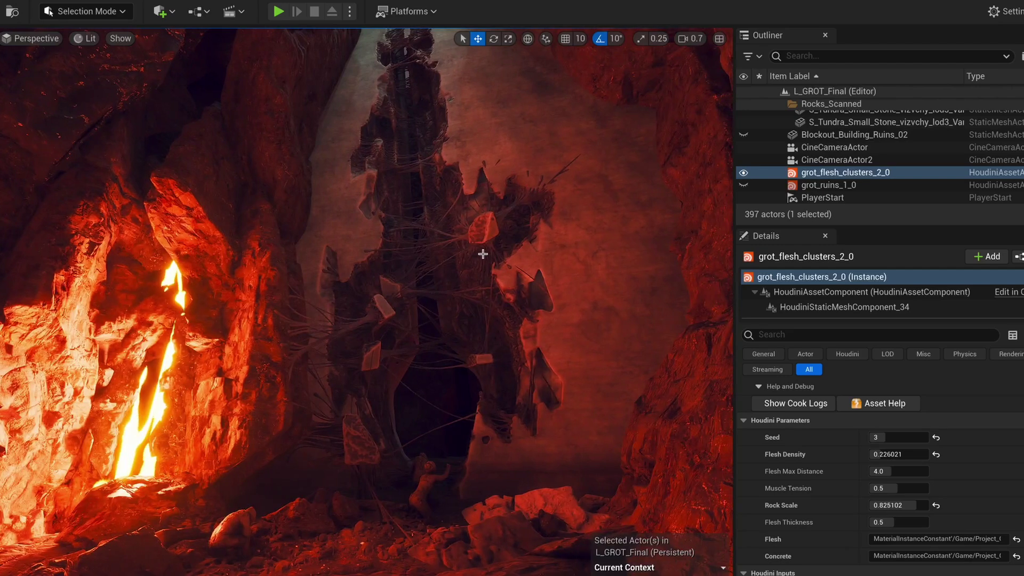
{"action": "right_click_drag", "start_coordinate": [483, 254], "coordinate": [504, 238]}
{"action": "key", "text": "w"}
{"action": "key", "text": "s"}
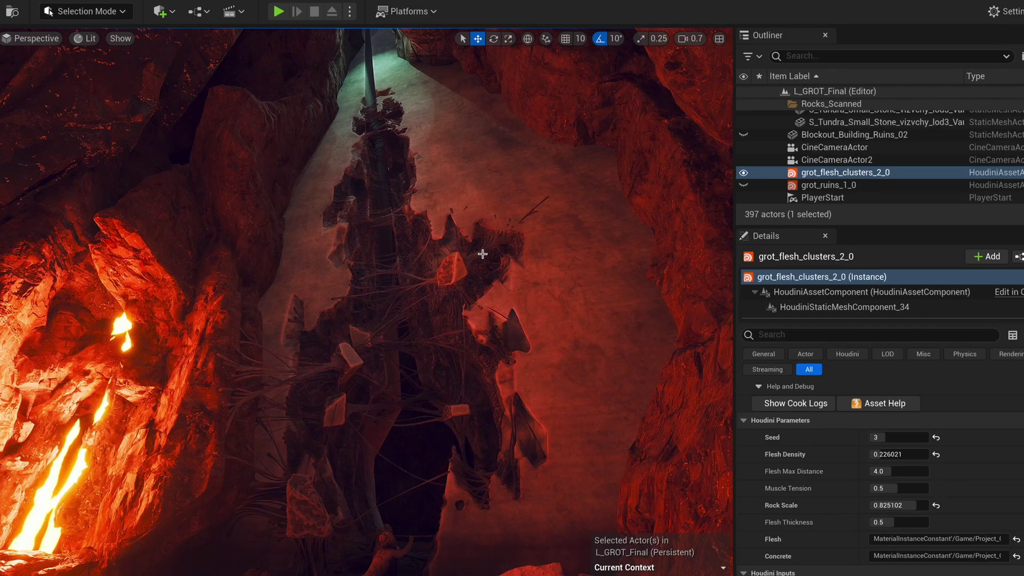
{"action": "key", "text": "w"}
{"action": "mouse_move", "coordinate": [425, 382]}
{"action": "right_mouse_down"}
{"action": "mouse_move", "coordinate": [436, 397]}
{"action": "mouse_move", "coordinate": [425, 392]}
{"action": "right_mouse_up"}
{"action": "key", "text": "a"}
{"action": "key", "text": "d"}
{"action": "key", "text": "w"}
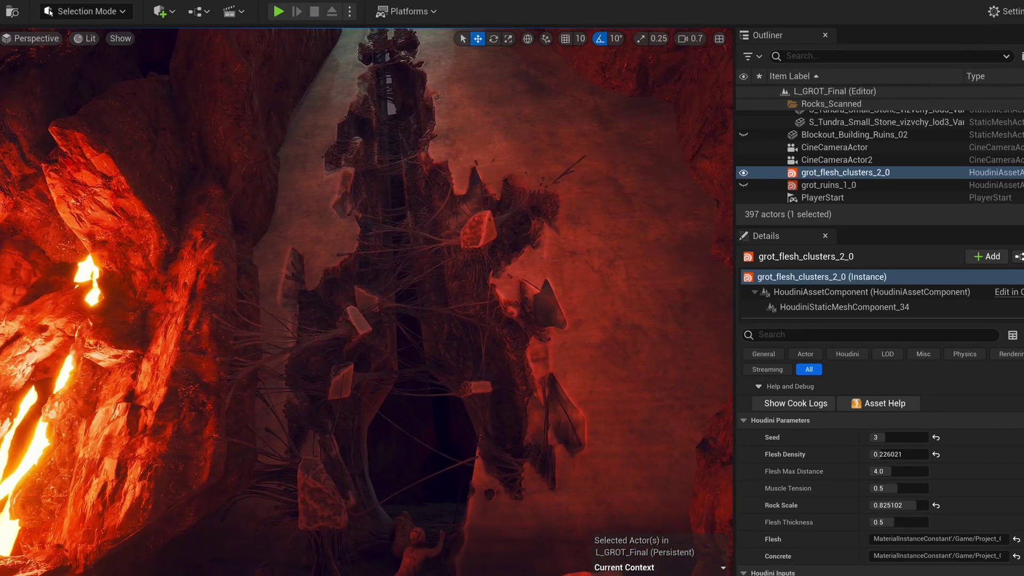
Step: Save the level with the flesh cluster in place and review the tendrils closer to the ruins
{"action": "key", "text": "ctrl+s"}
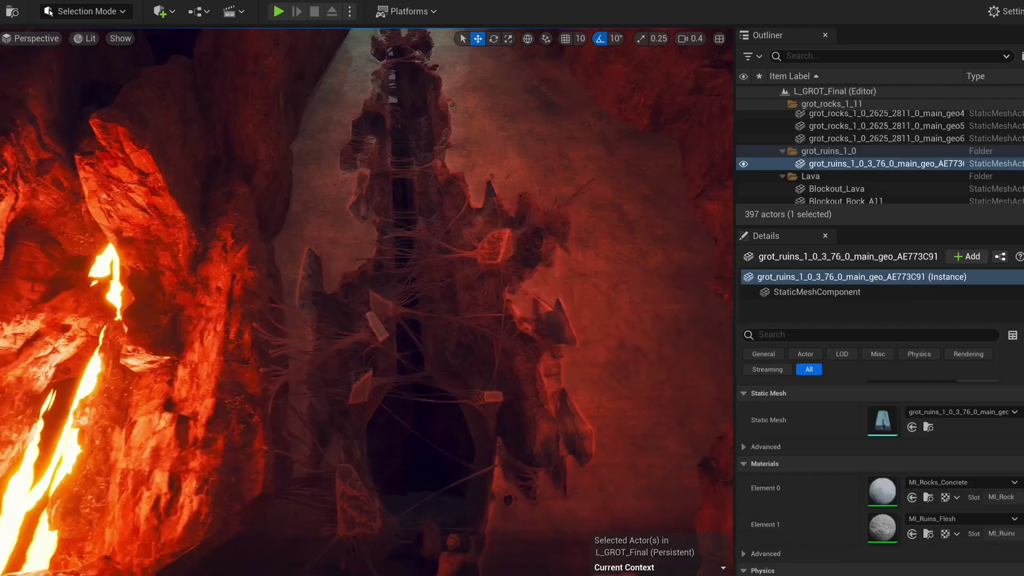
{"action": "key", "text": "w"}
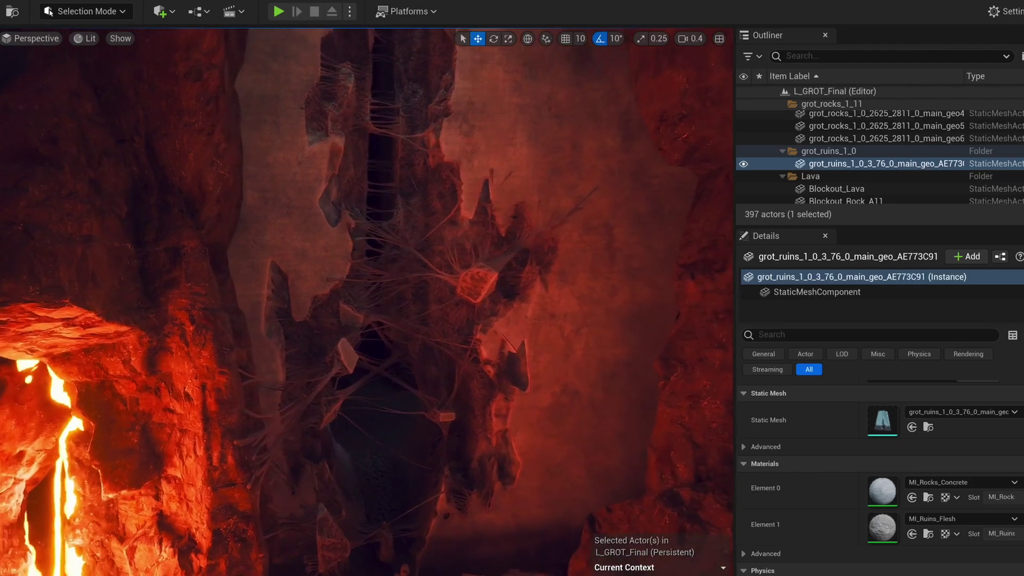
{"action": "left_click_drag", "start_coordinate": [368, 302], "coordinate": [341, 248], "text": "alt"}
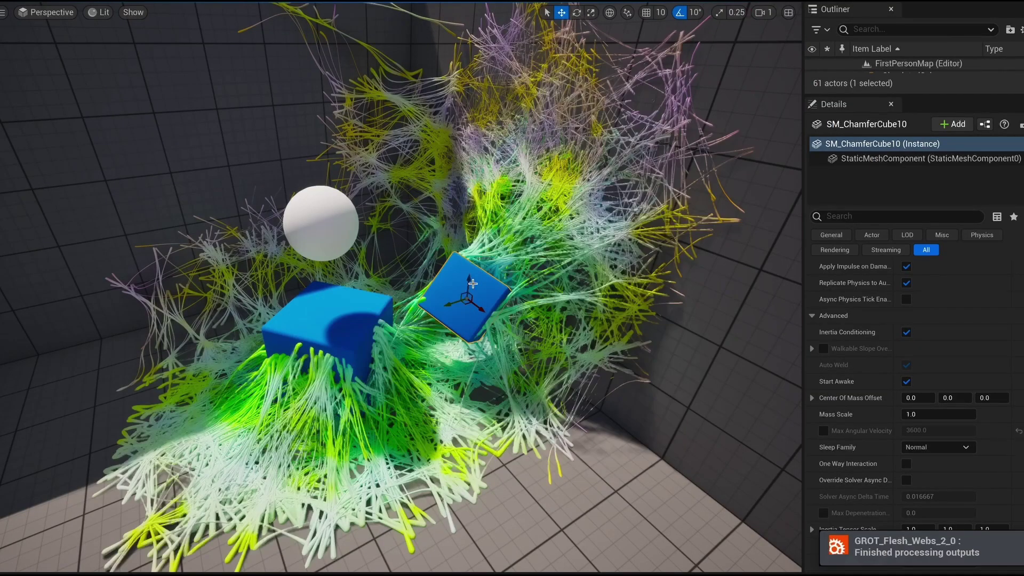
Step: In the FirstPersonMap test scene, raise the tilted blue cube above the lower cube and rotate it by about 50 degrees
{"action": "left_click_drag", "start_coordinate": [468, 283], "coordinate": [483, 121]}
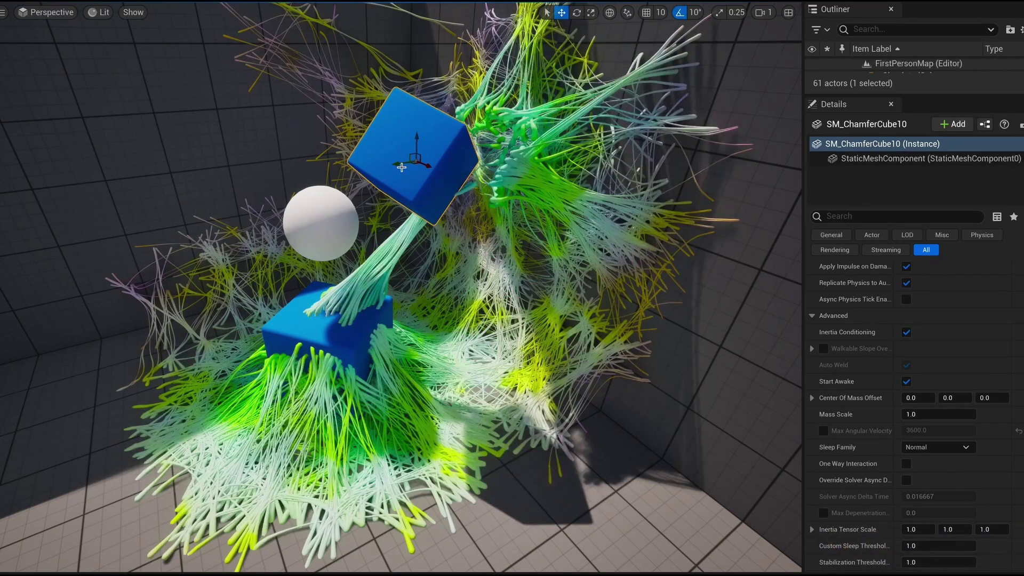
{"action": "key", "text": "e"}
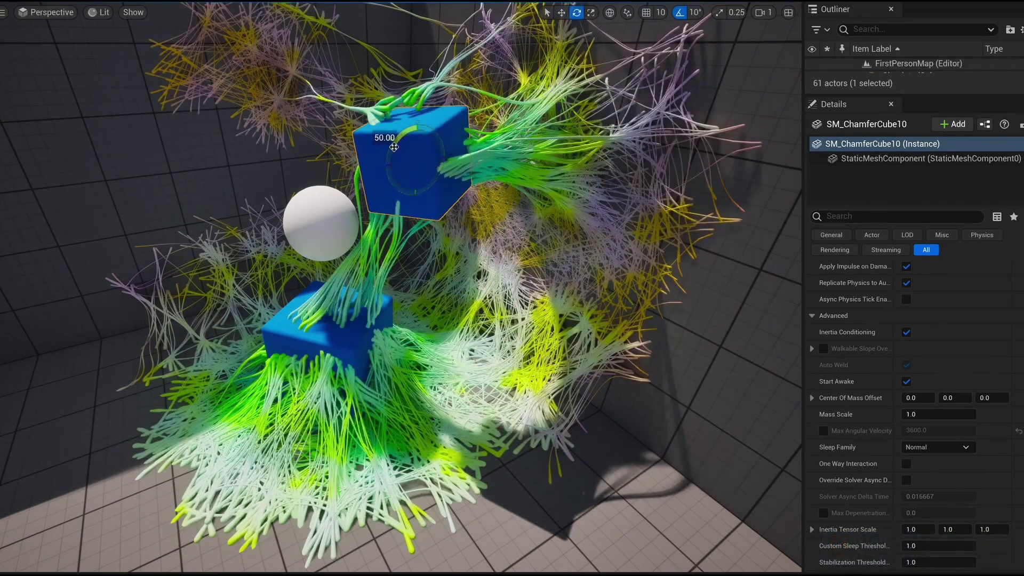